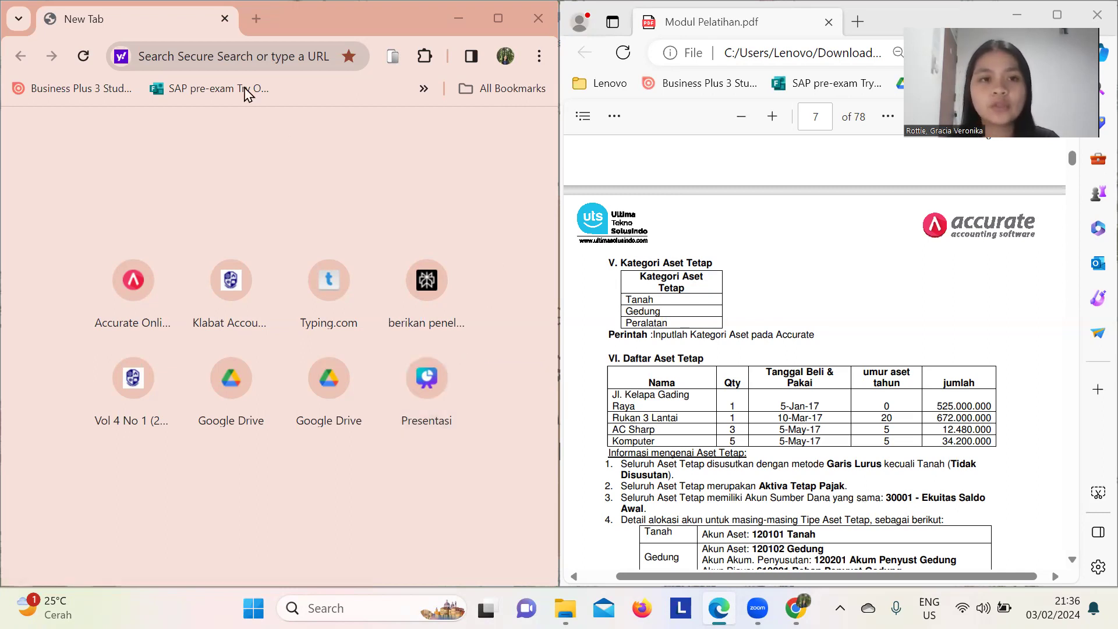
- Go to accurate.id and log in to Accurate Online with a Google account
key(alt+Tab)
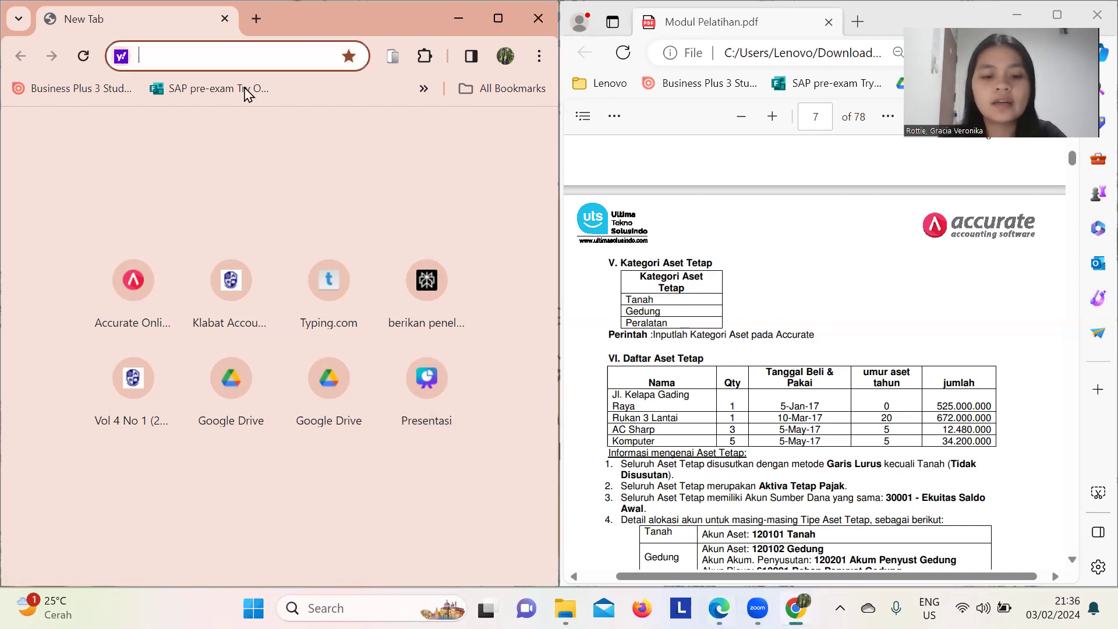
text(accurate.id)
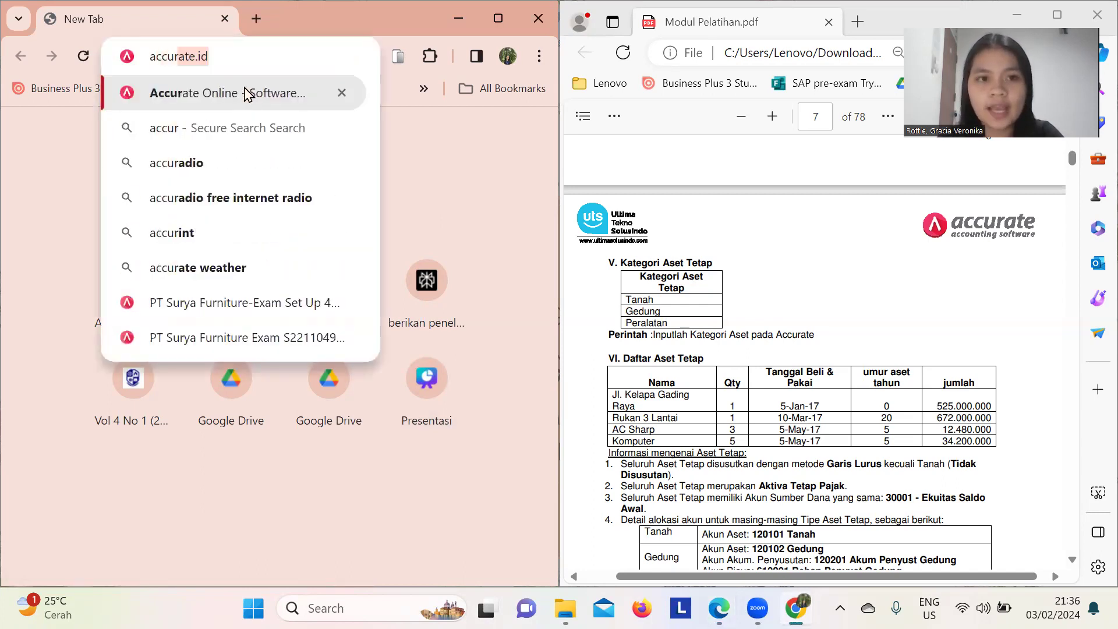
key(Return)
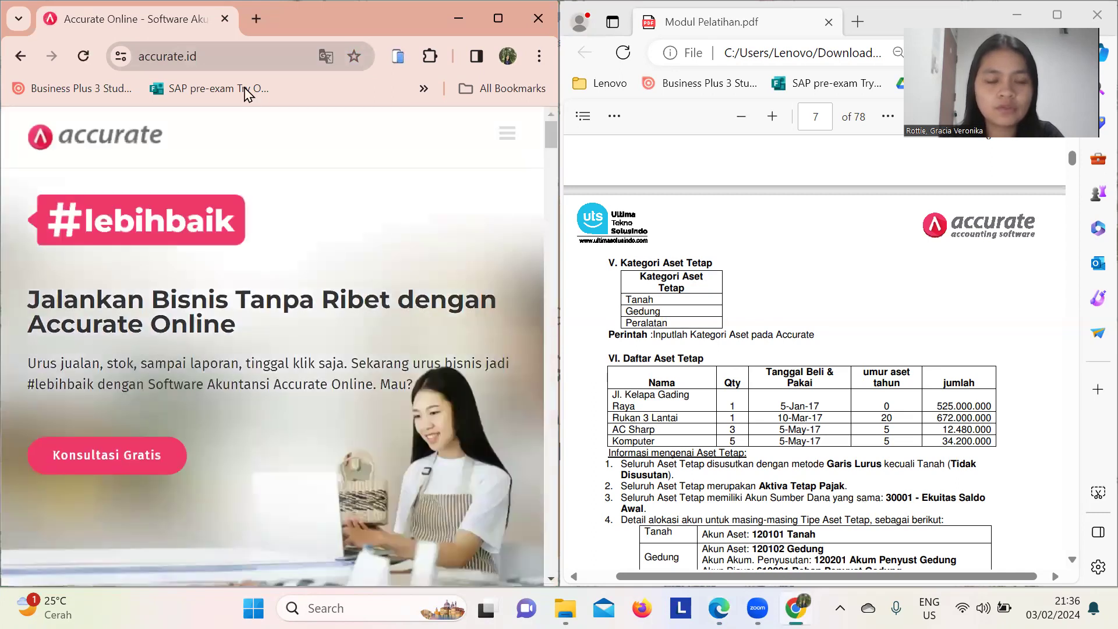
click(512, 137)
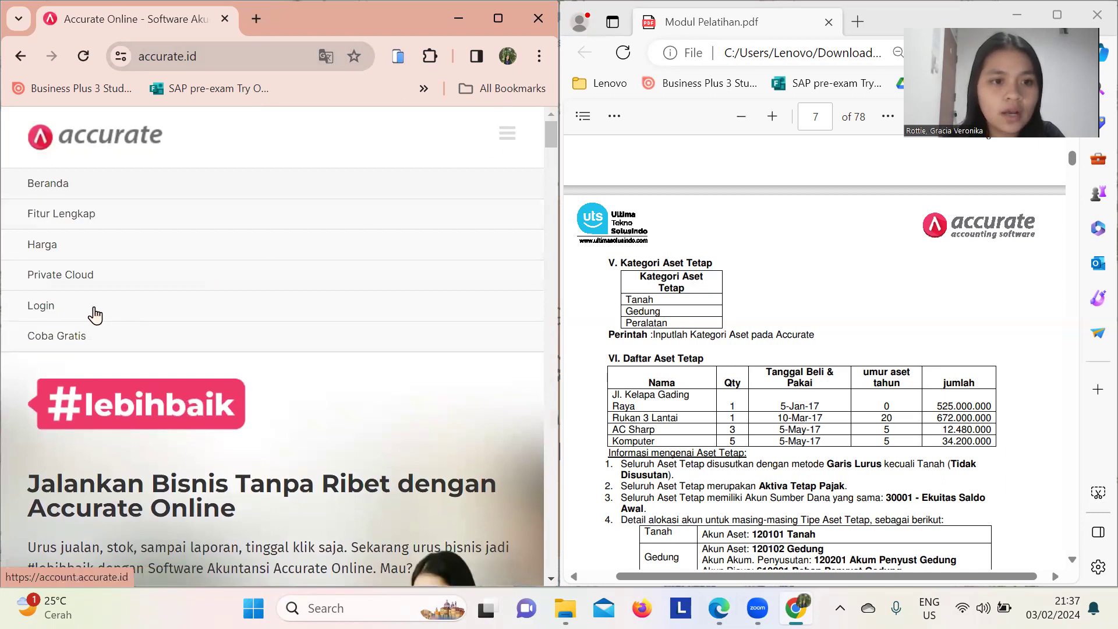
click(55, 314)
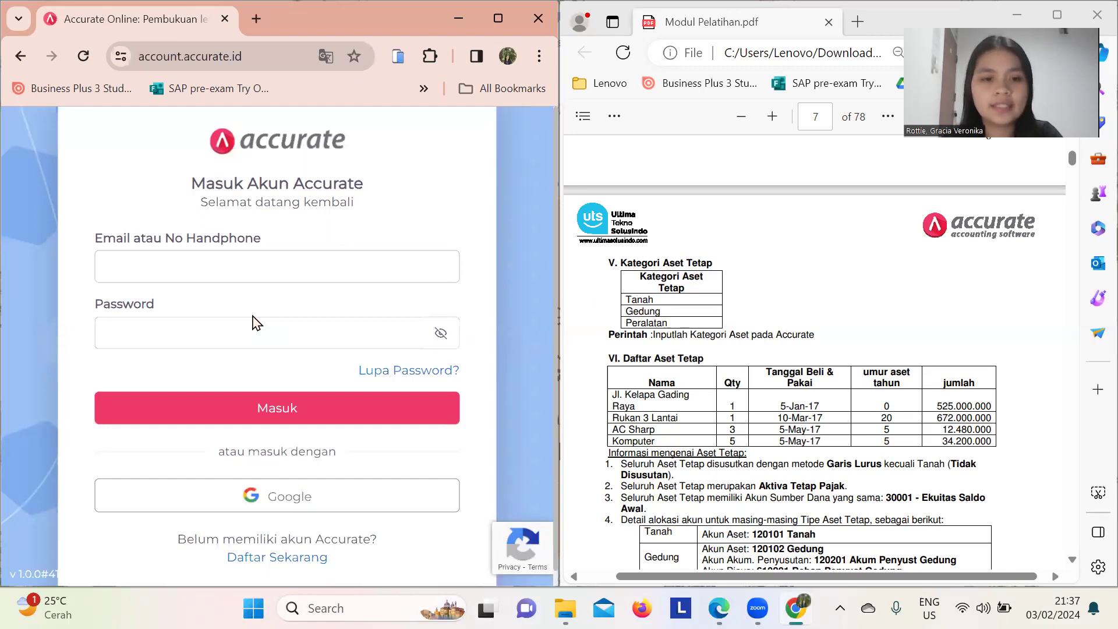
click(296, 500)
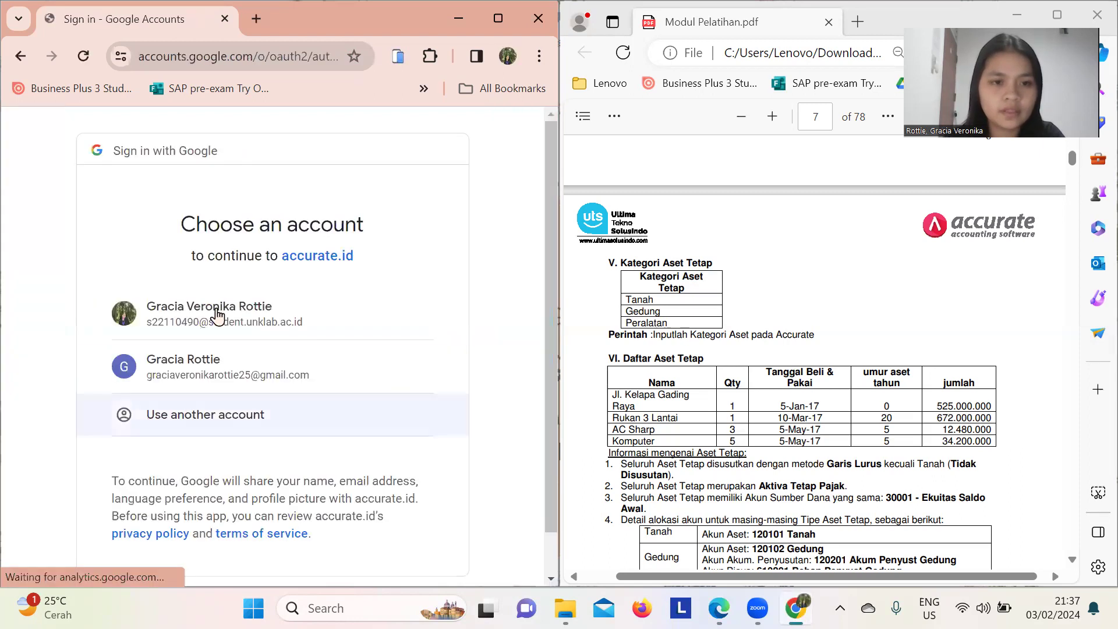
click(217, 314)
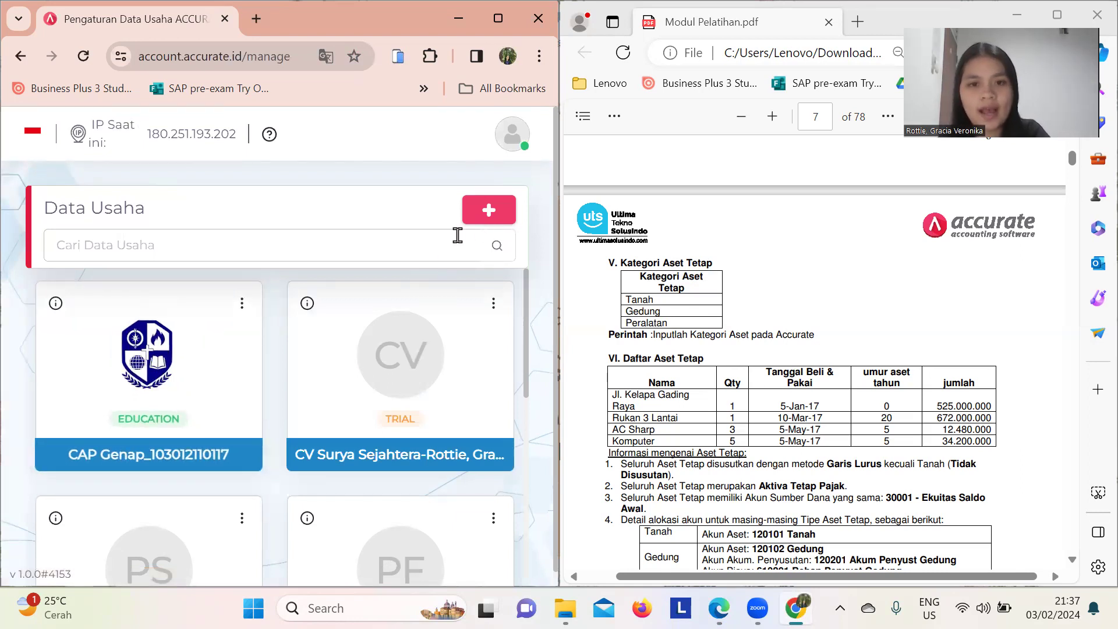
- Start a new business data file named PT Surya Furniture, copied from the training module
click(500, 222)
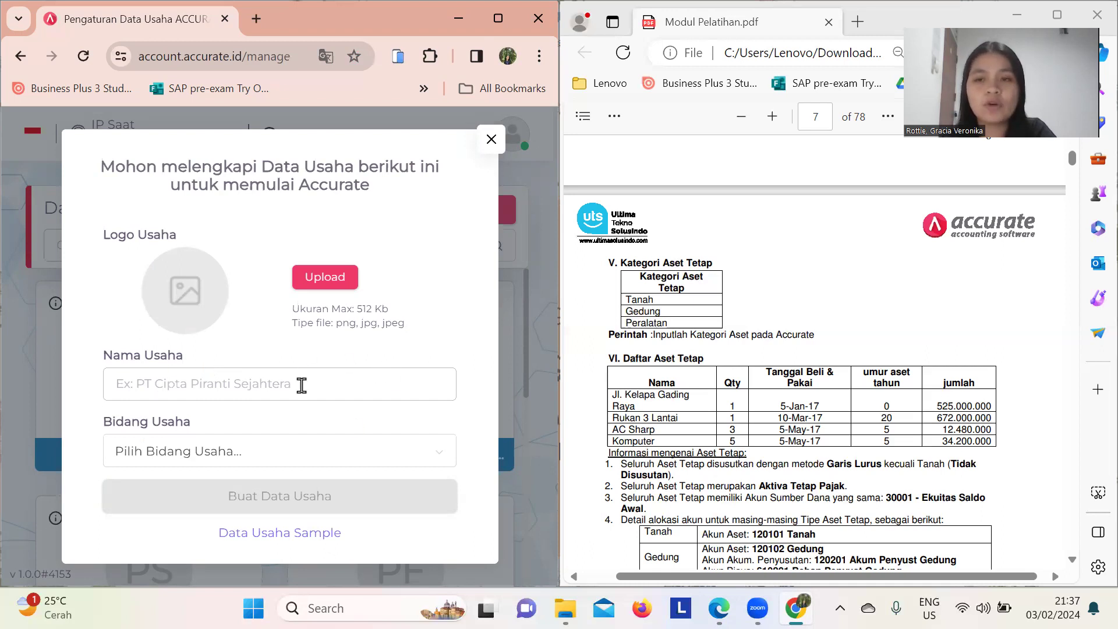
scroll(791, 352, up, 15)
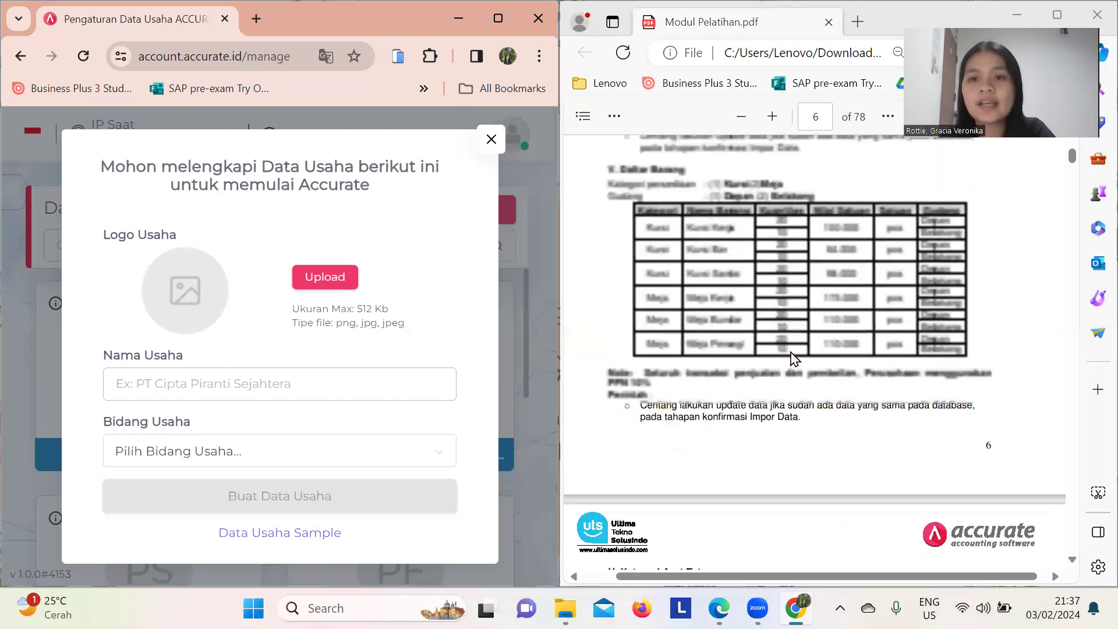
scroll(791, 351, up, 15)
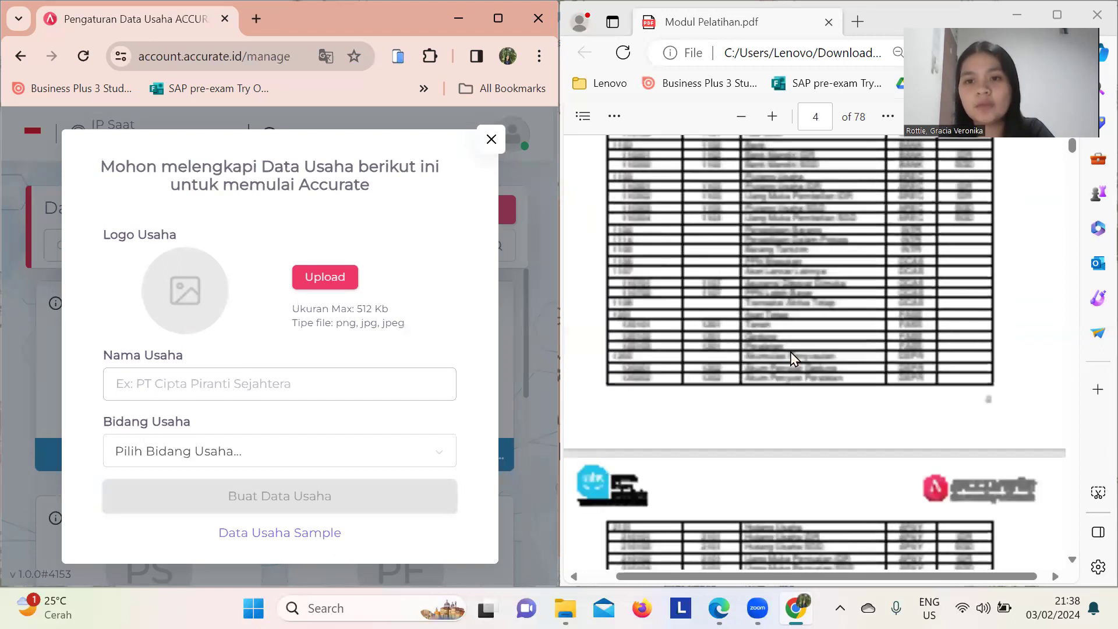
scroll(791, 351, up, 10)
scroll(794, 358, down, 5)
scroll(795, 358, down, 4)
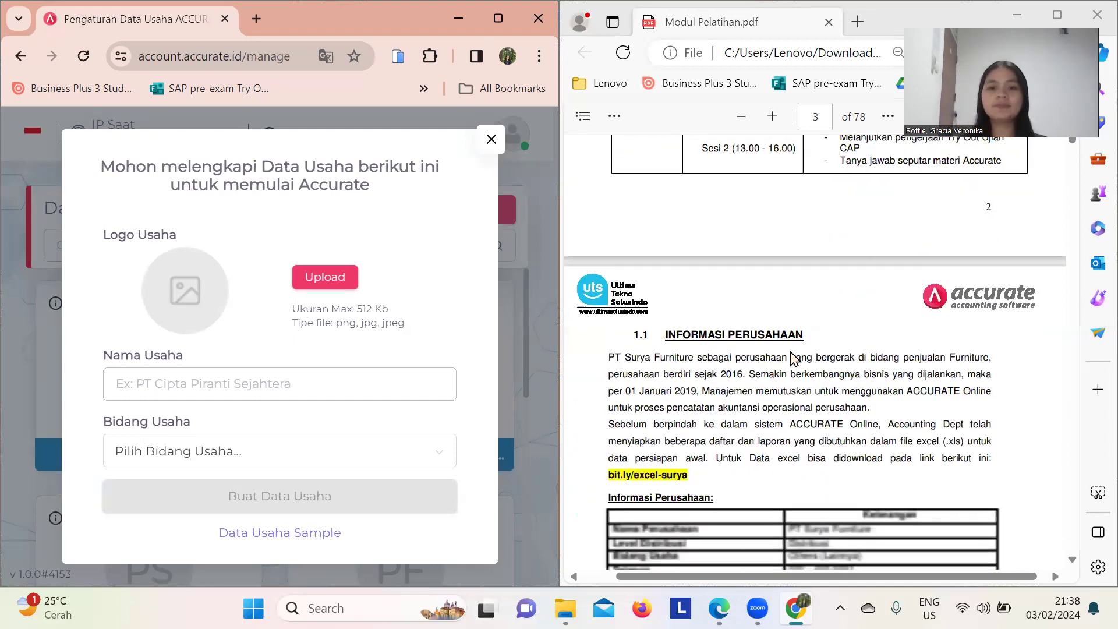
scroll(794, 358, down, 1)
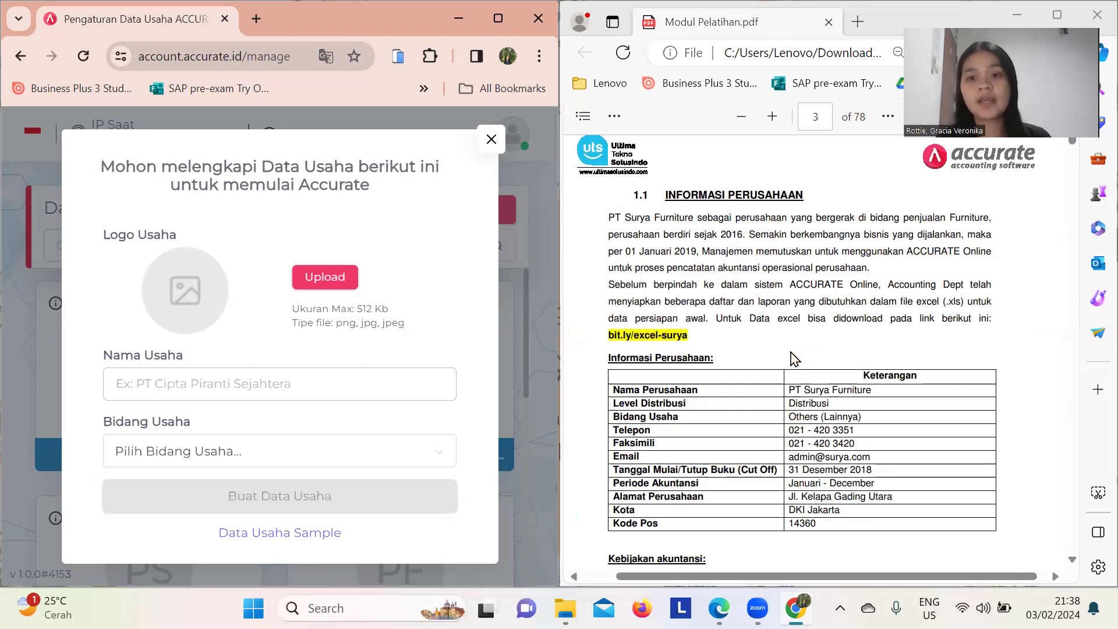
scroll(794, 358, down, 1)
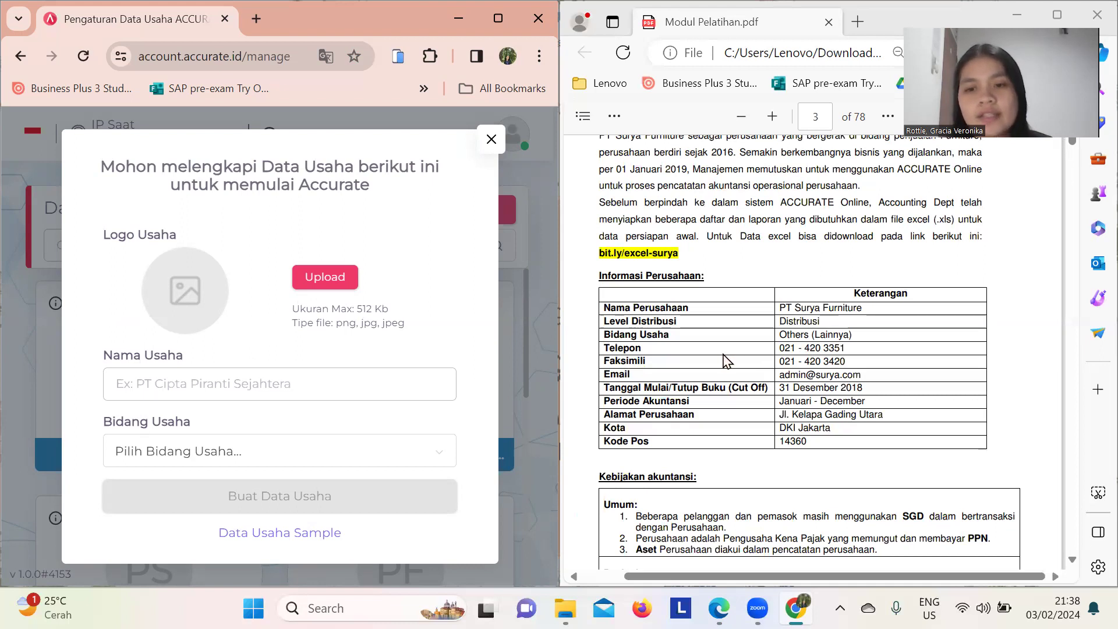
click(796, 308)
drag(796, 307, 872, 317)
key(ctrl+c)
click(303, 373)
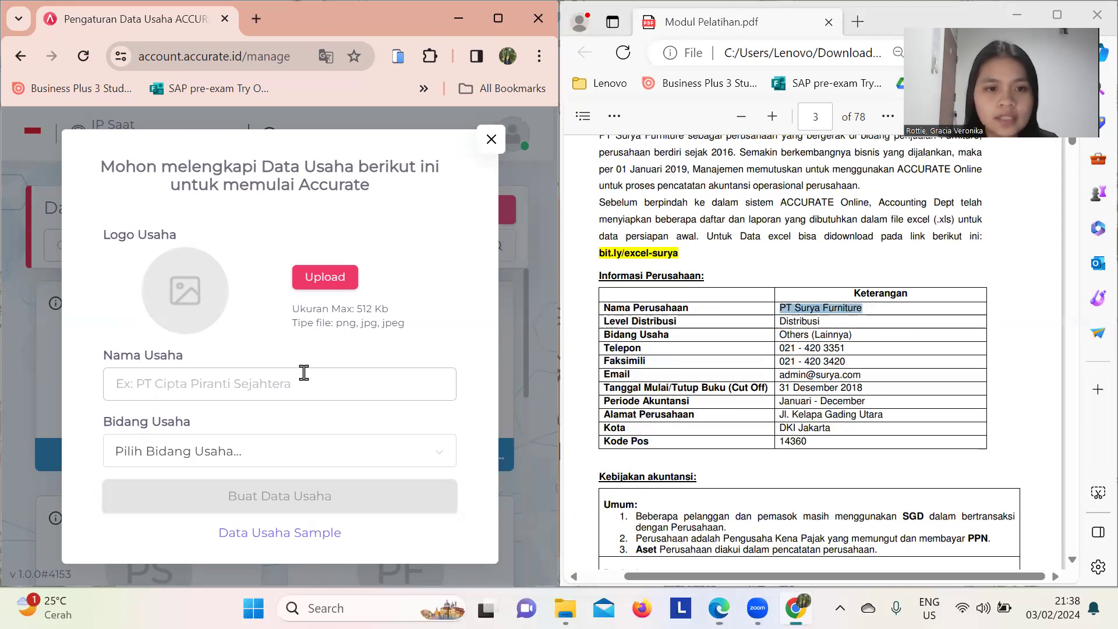
key(ctrl+v)
- Set the business field to Others (Lainnya) and create the data file
click(133, 459)
scroll(298, 432, down, 8)
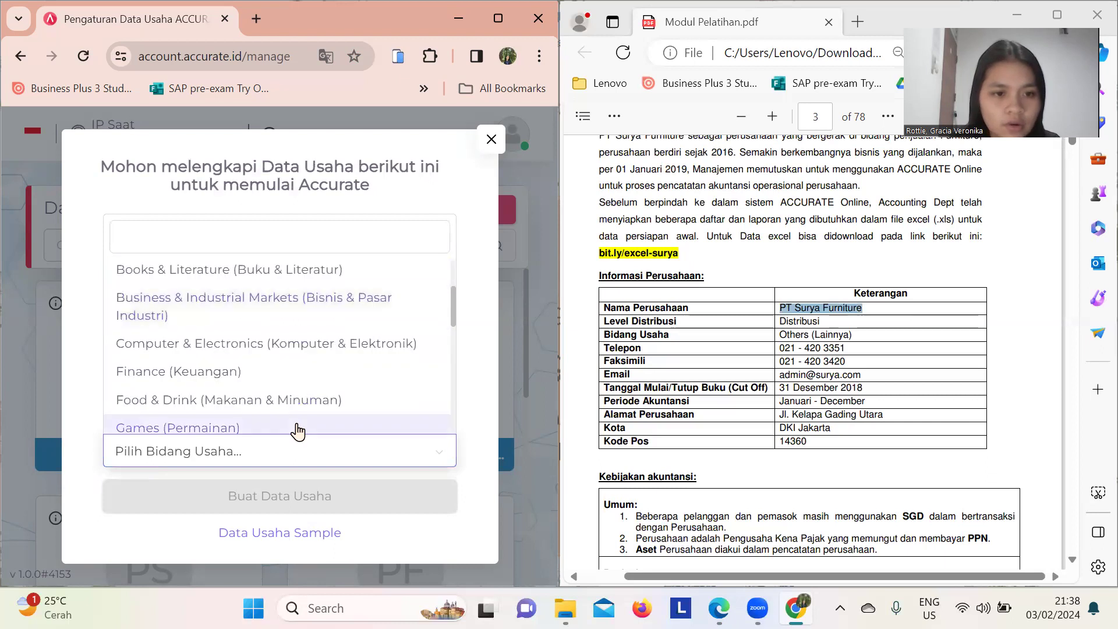
scroll(297, 432, down, 2)
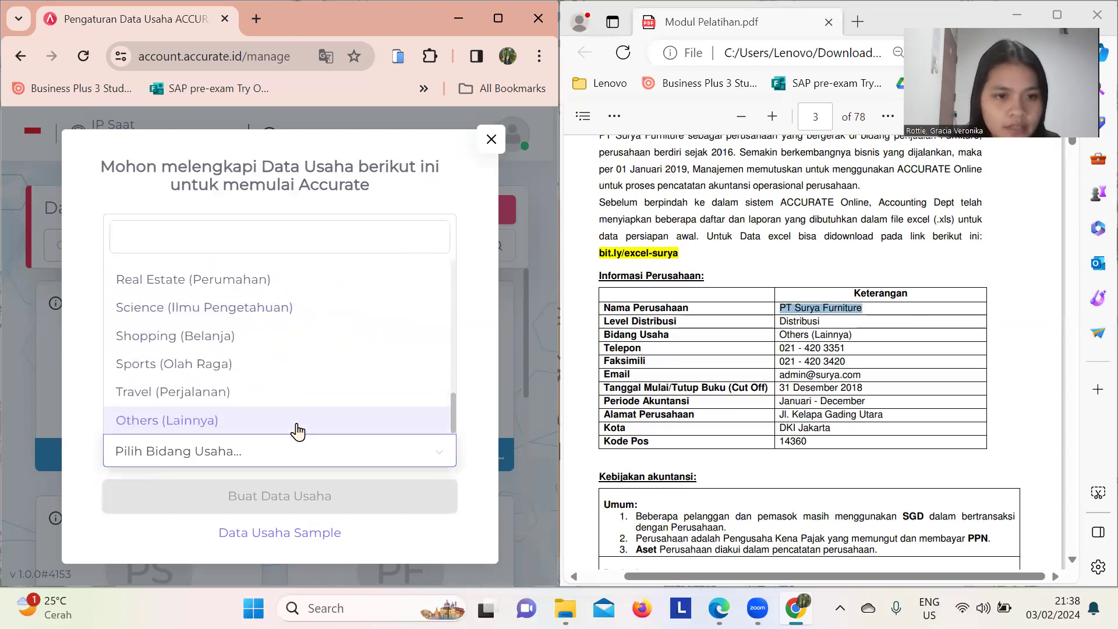
click(260, 424)
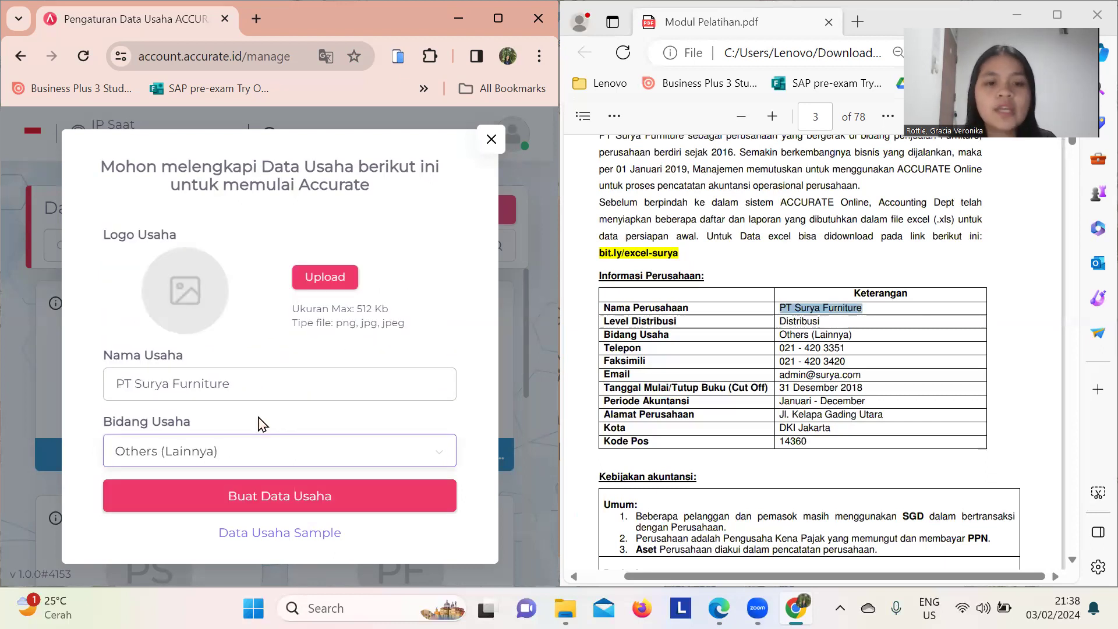
click(313, 495)
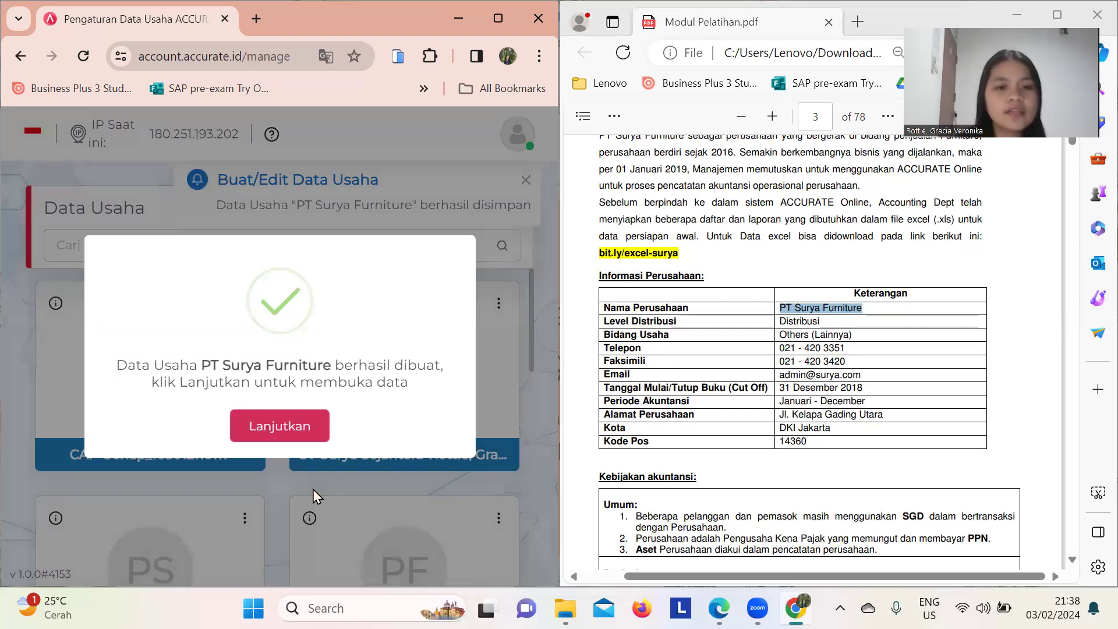
- Continue into the PT Surya Furniture data and set its business category to DISTRIBUTOR
click(260, 433)
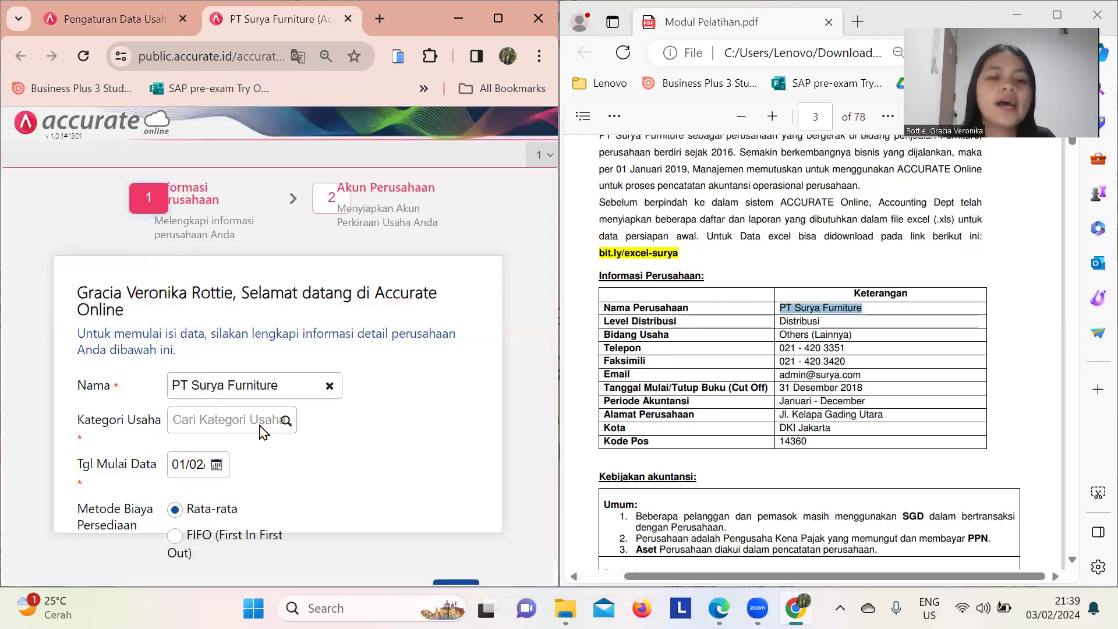
scroll(368, 457, down, 1)
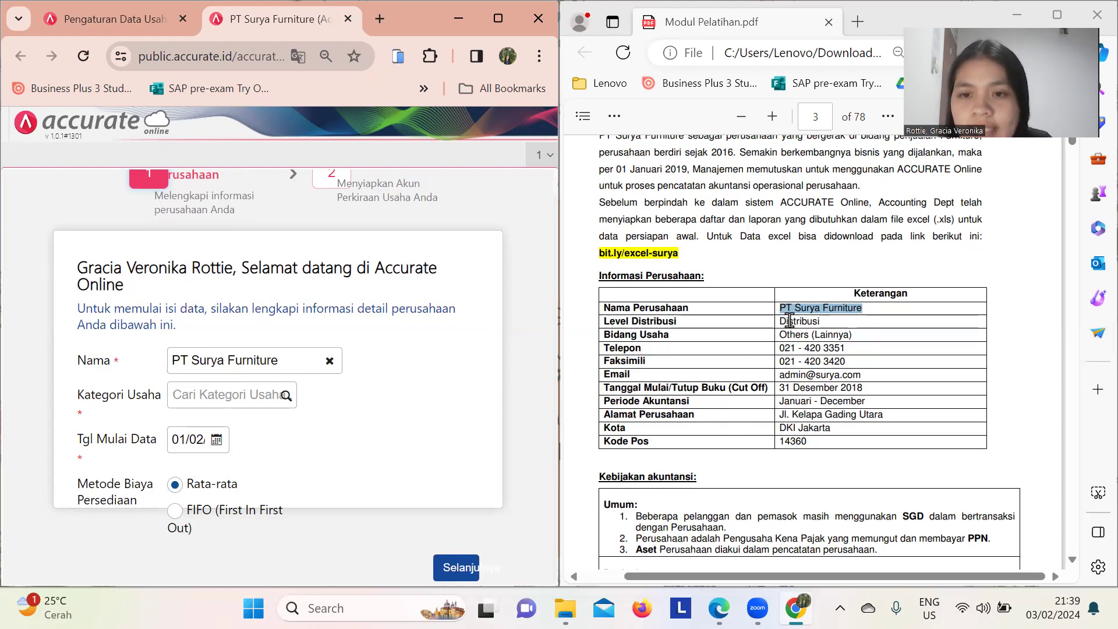
click(217, 394)
text(distri)
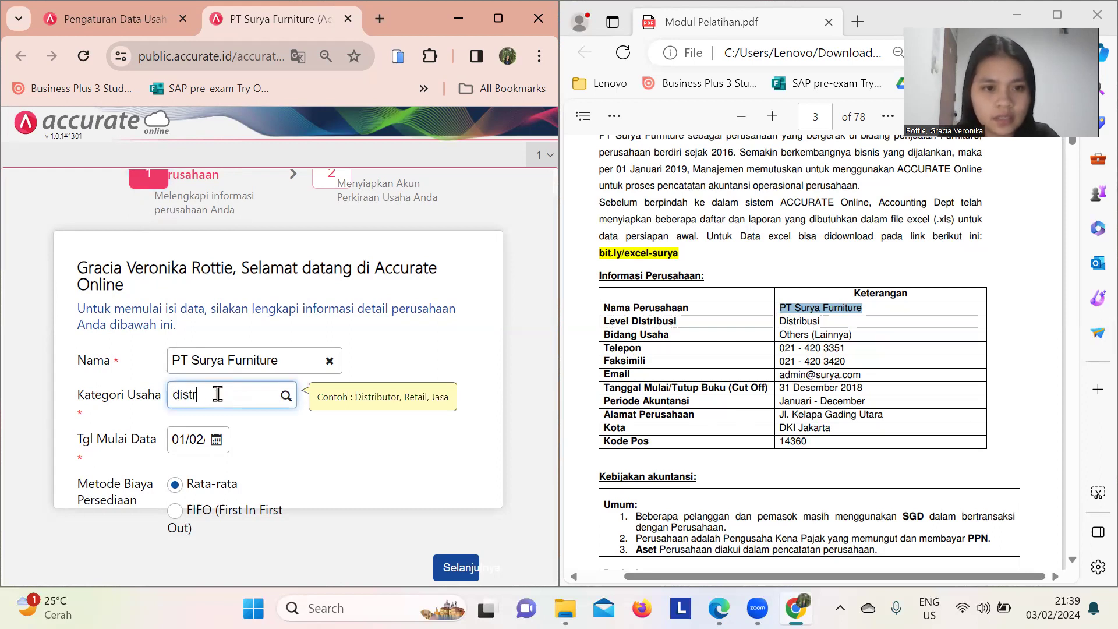
text(bu)
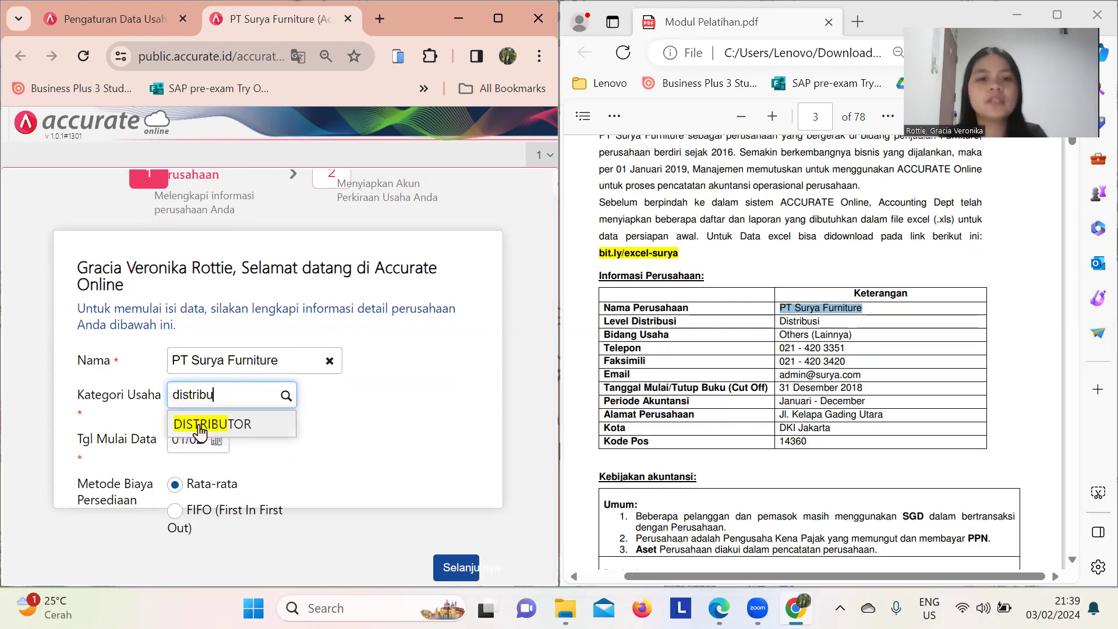
click(226, 429)
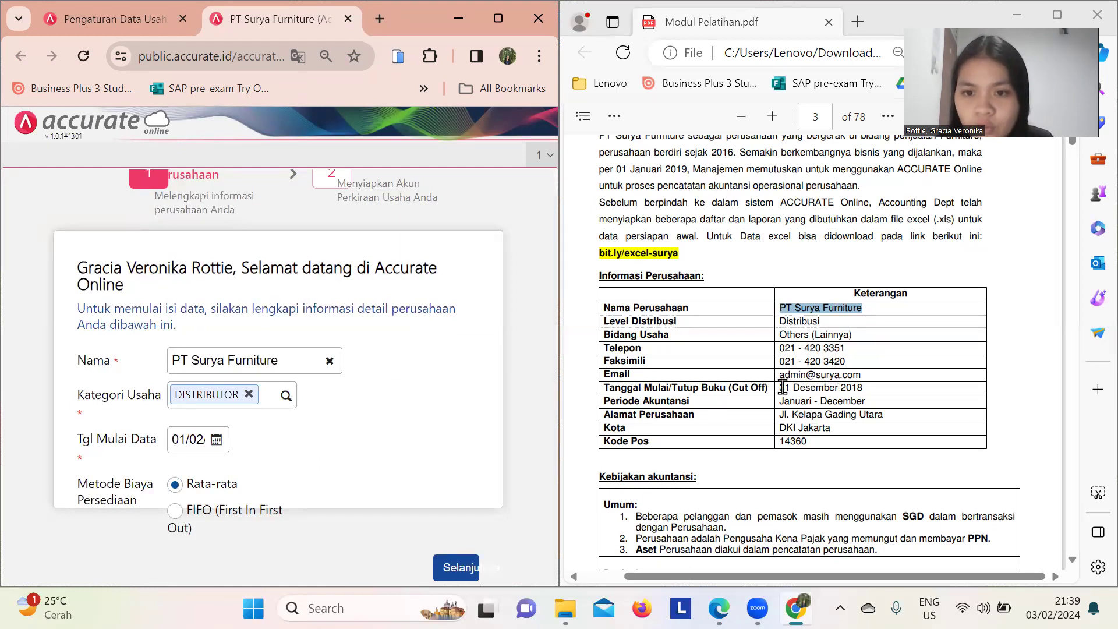
click(173, 441)
- Set the data start date to 31/12/2018 and choose FIFO inventory costing
text(3)
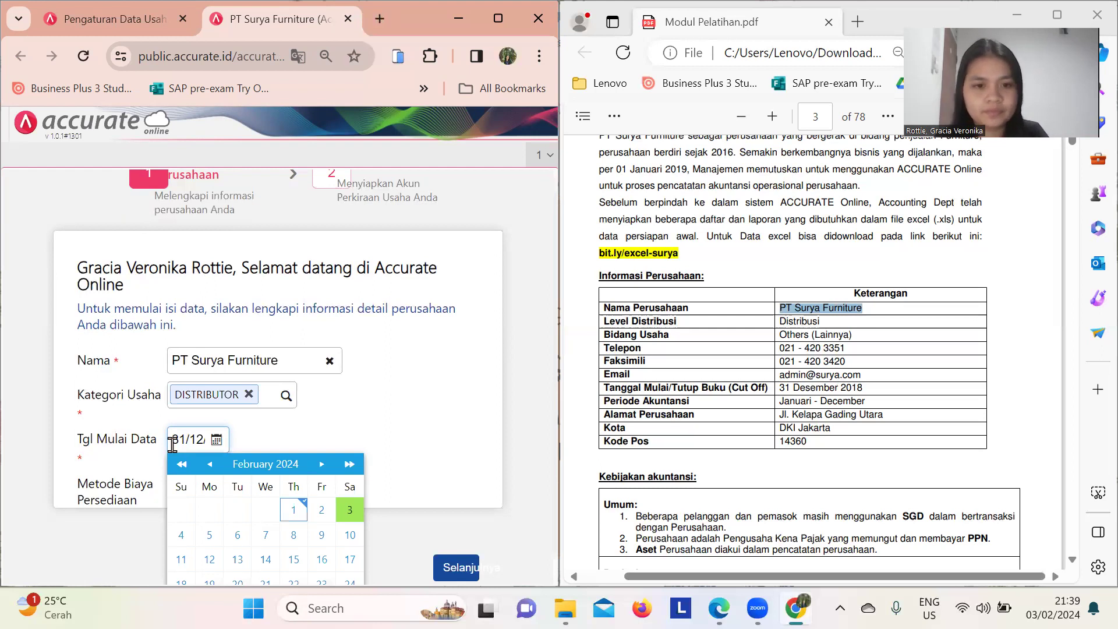
click(482, 448)
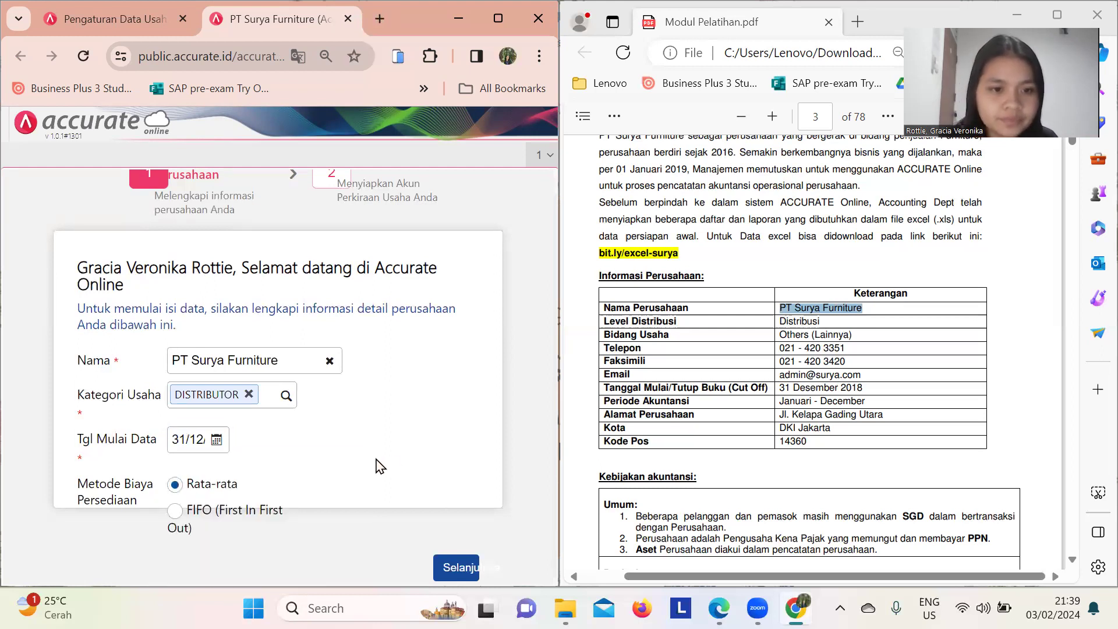
scroll(780, 433, down, 3)
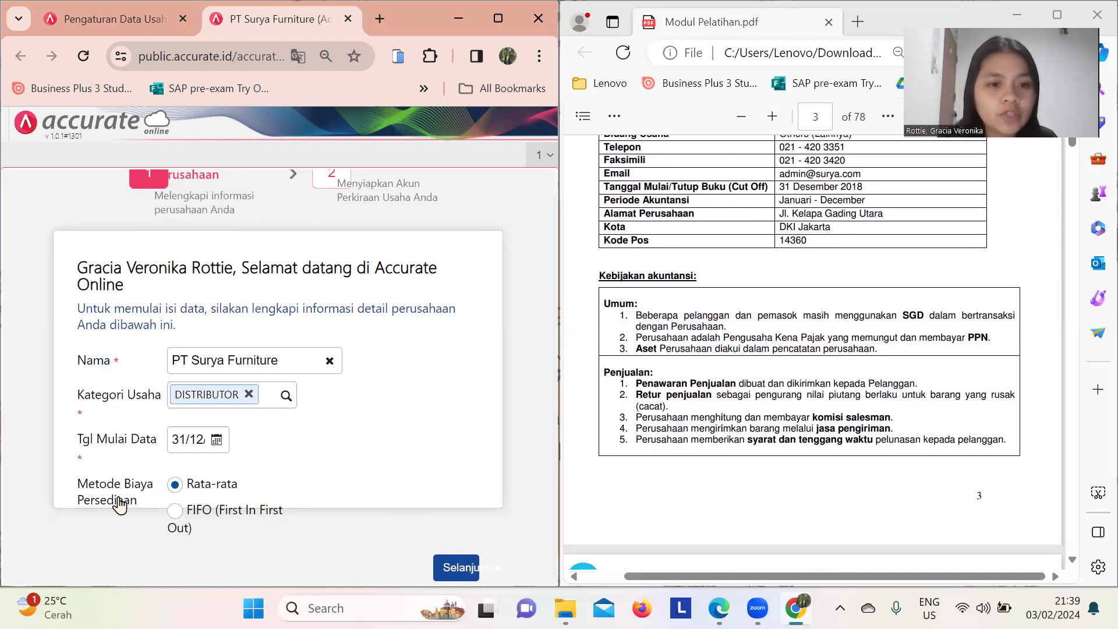
scroll(759, 476, down, 3)
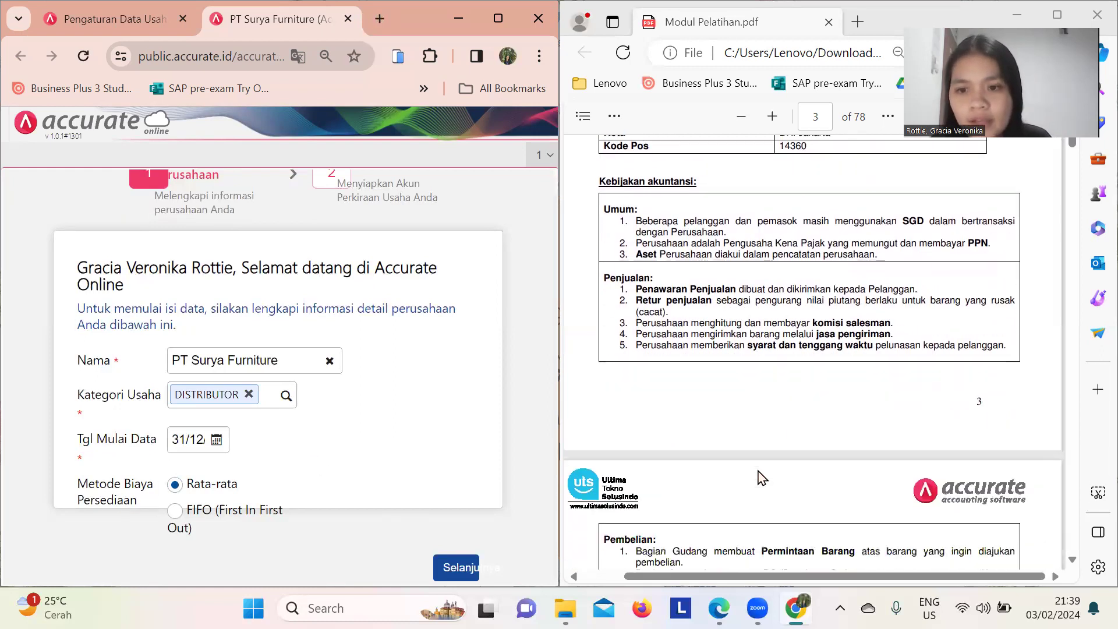
scroll(759, 476, down, 3)
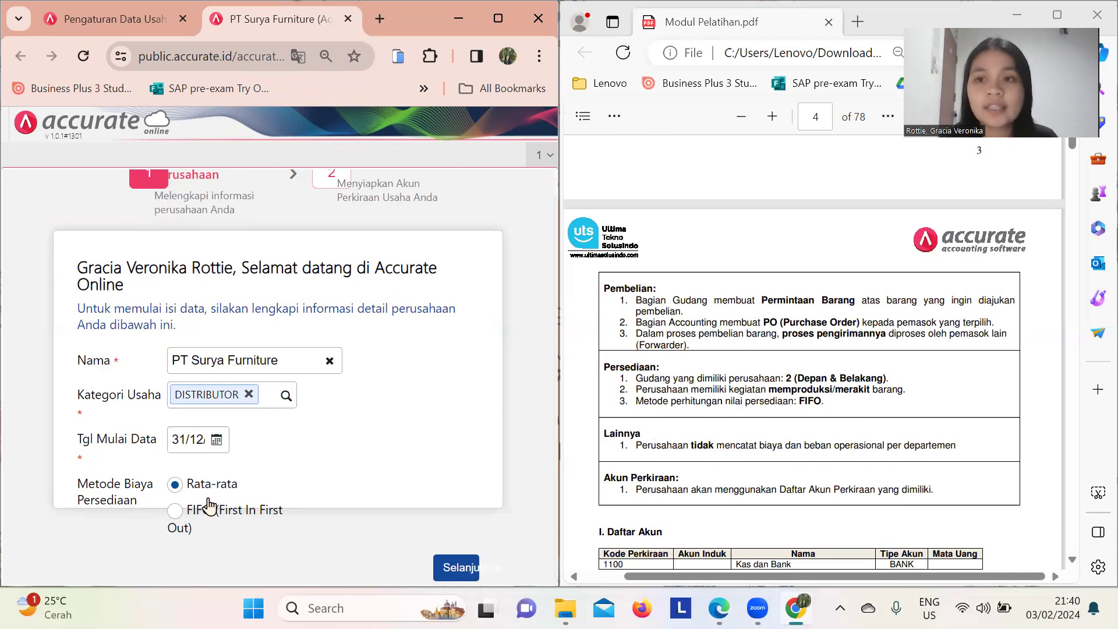
click(174, 521)
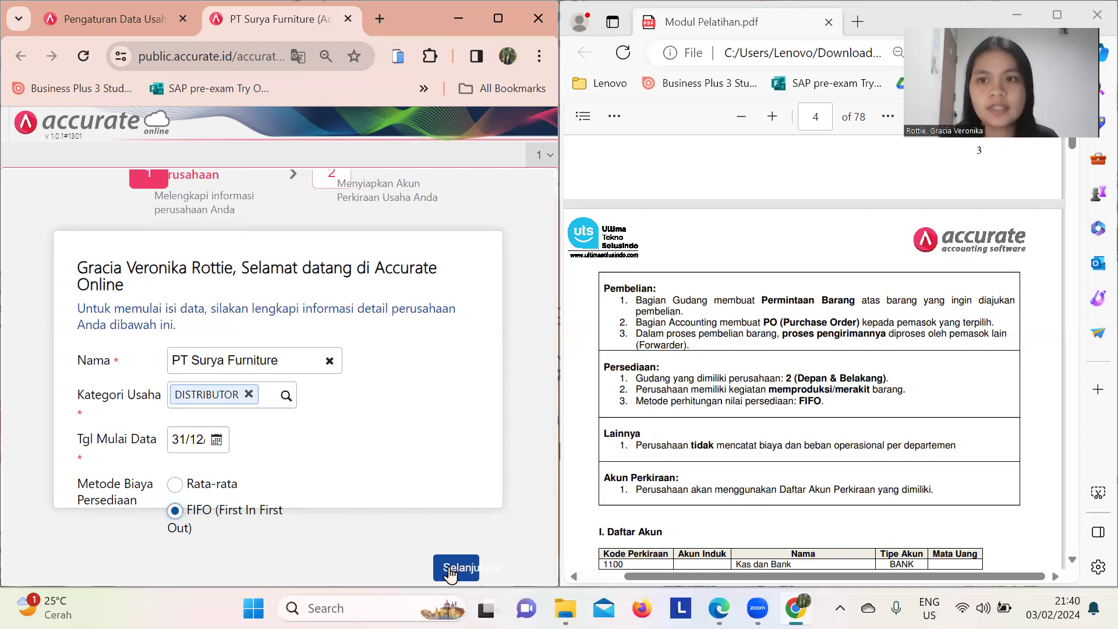
click(450, 569)
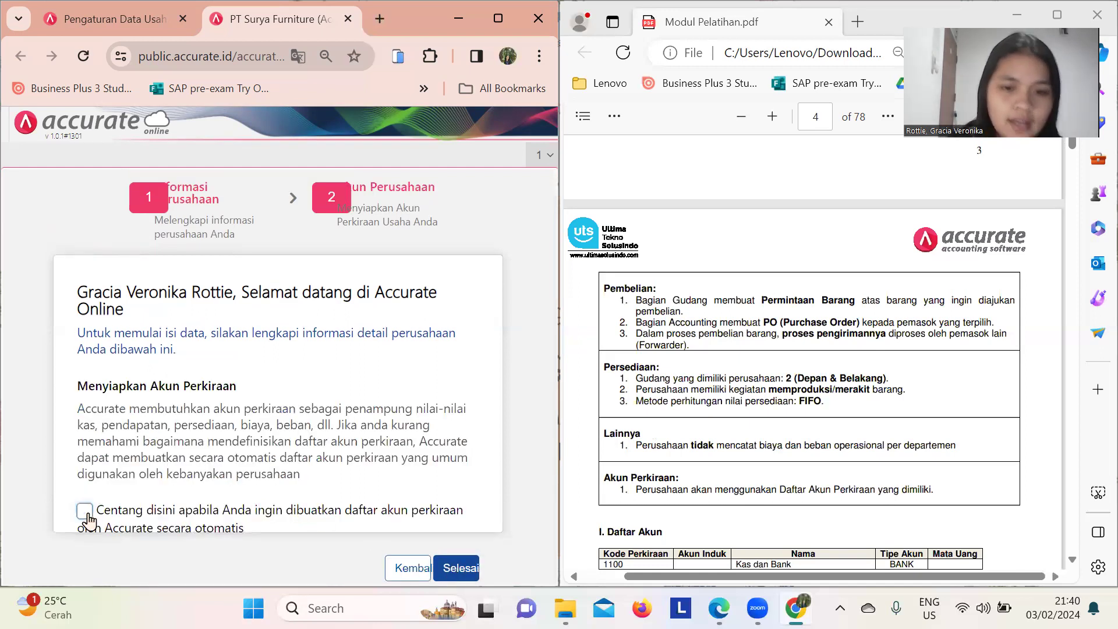
- Finish the setup wizard so the PT Surya Furniture workspace loads
click(468, 573)
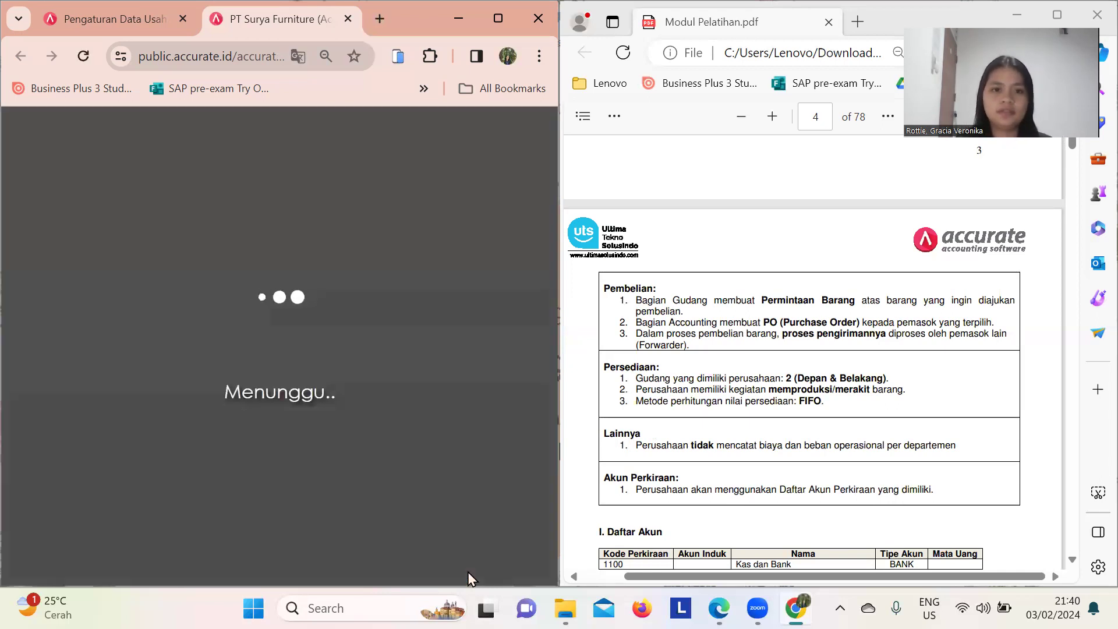
scroll(896, 405, up, 5)
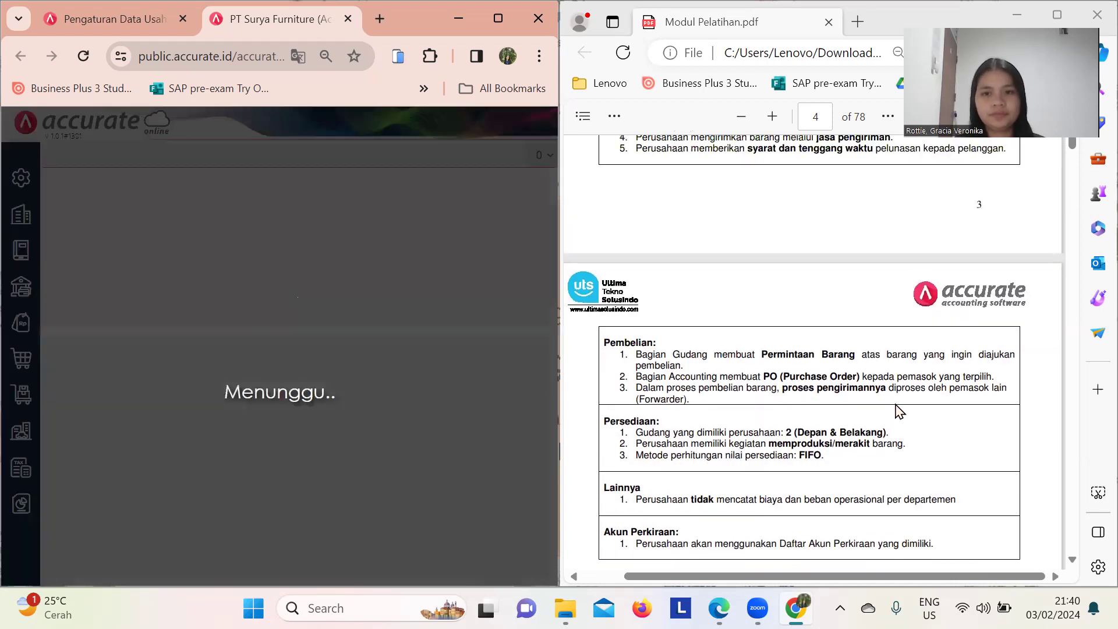
scroll(896, 405, up, 4)
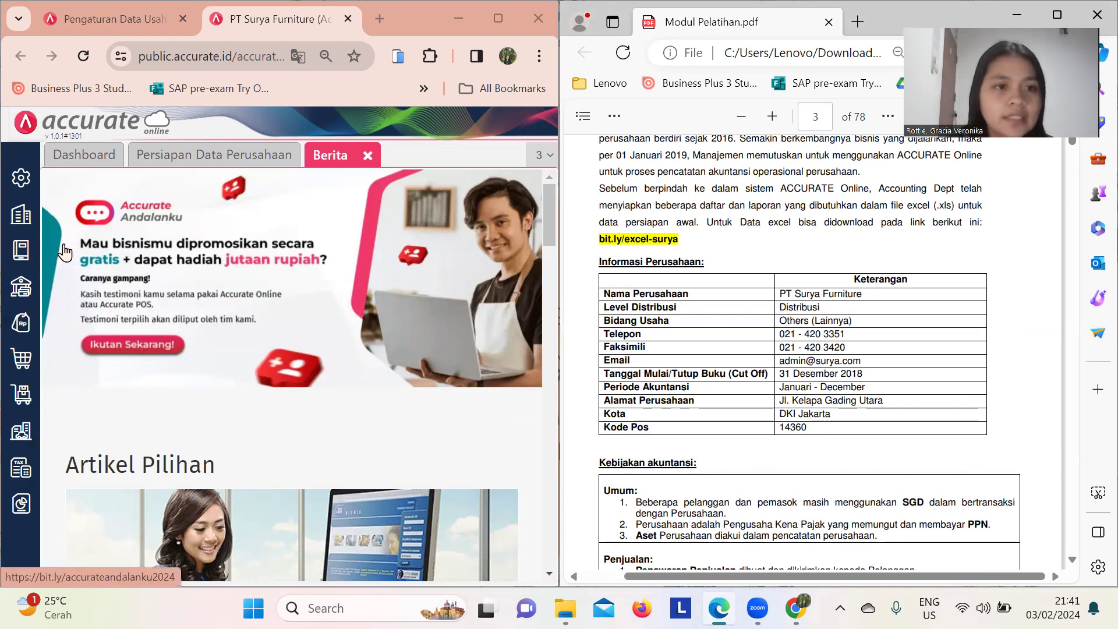
- In company preferences, paste the company telephone and fax numbers from the training module
click(16, 184)
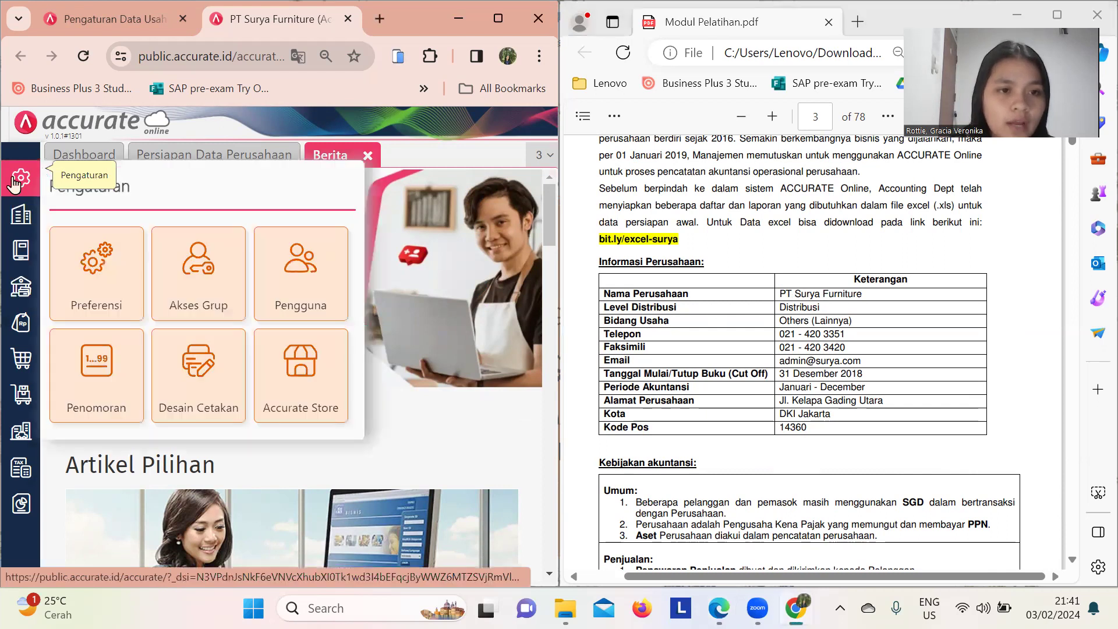
click(104, 288)
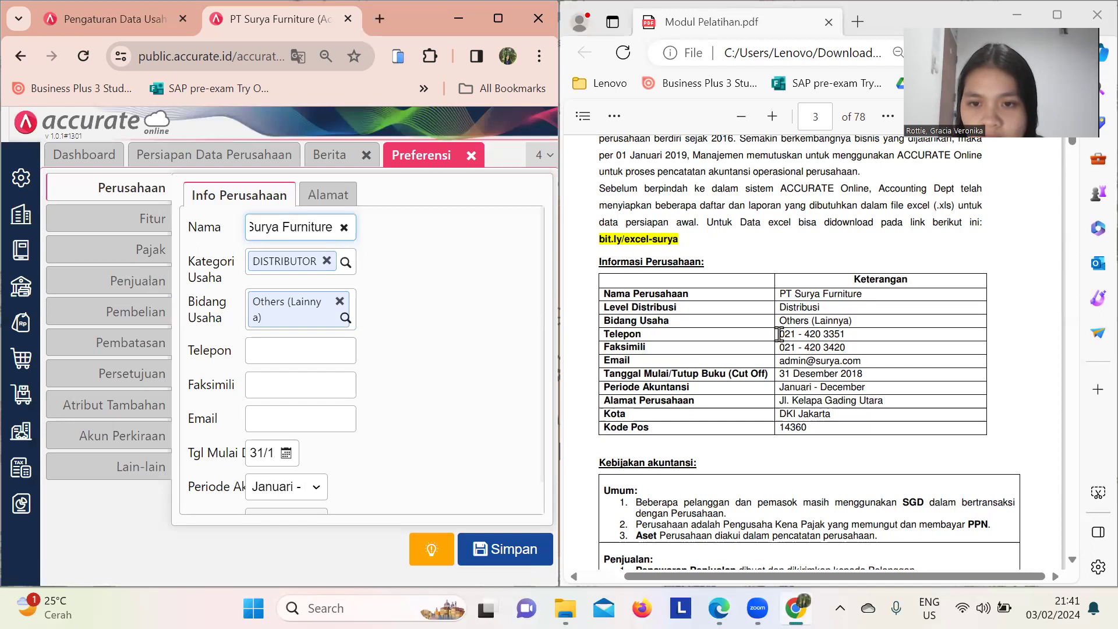
click(812, 333)
triple_click(812, 332)
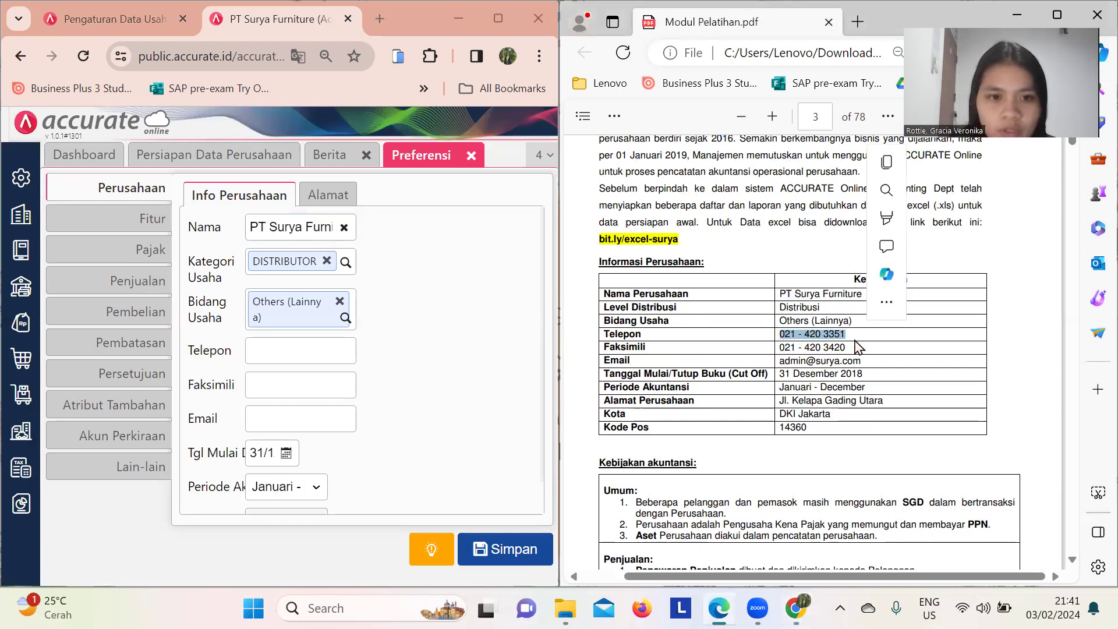
click(259, 348)
key(ctrl+v)
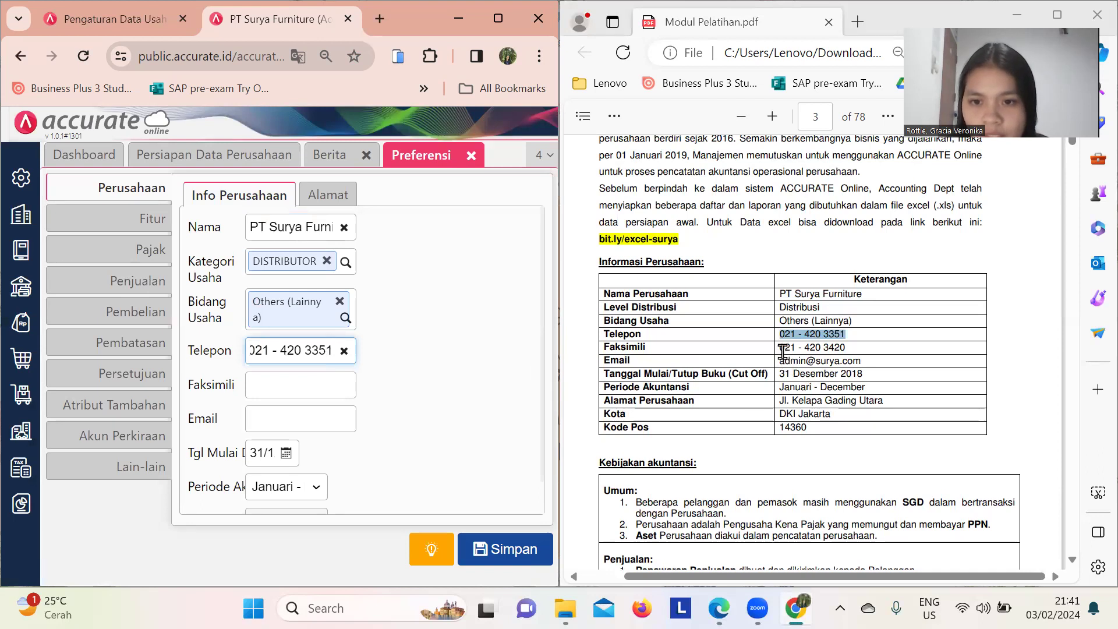
drag(779, 347, 843, 348)
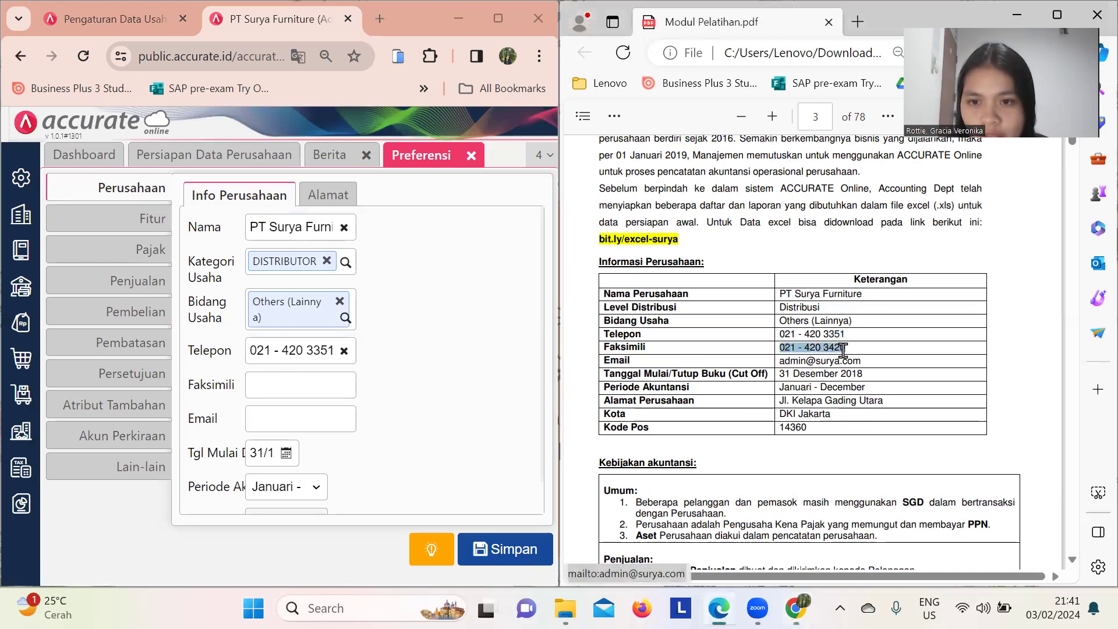
click(304, 384)
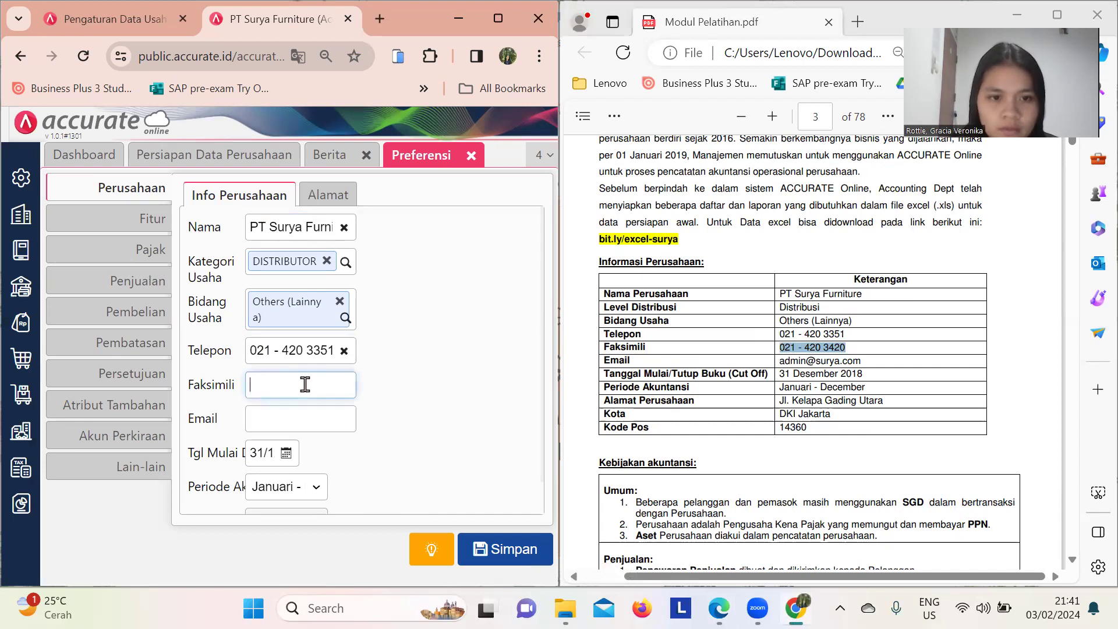
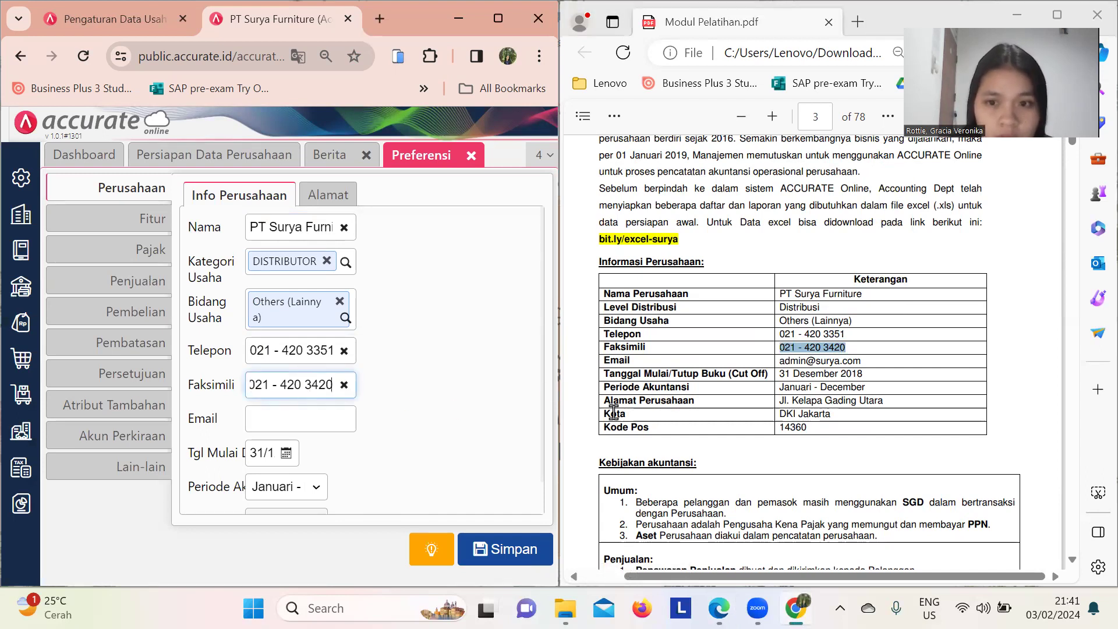
- Copy the company e-mail address from the training module into the Email field
click(777, 360)
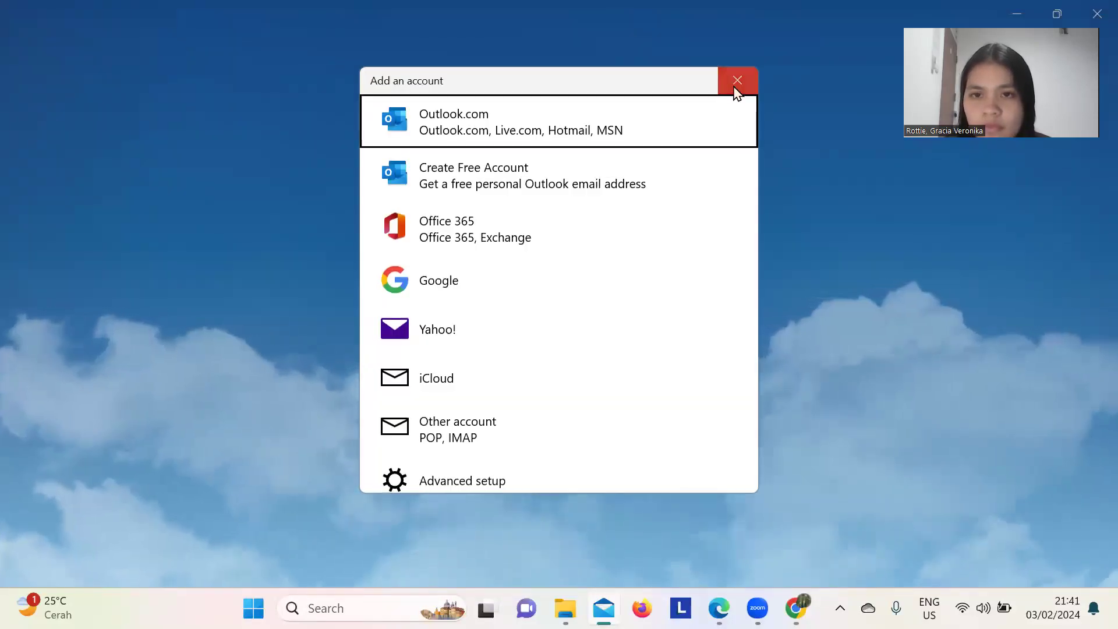
click(735, 90)
click(1094, 17)
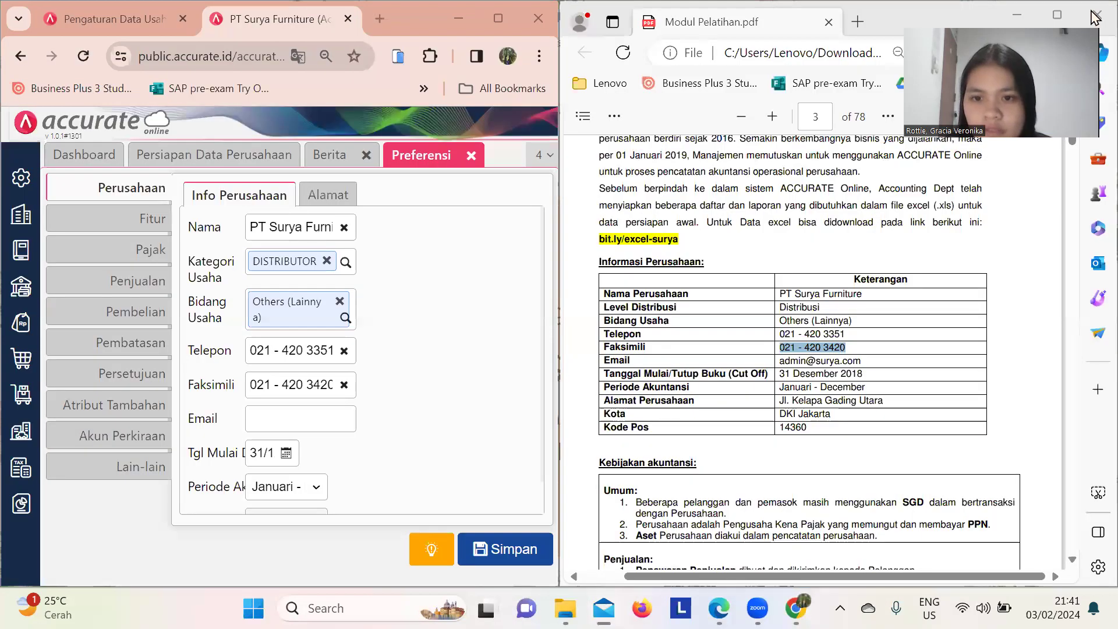
drag(777, 360, 860, 362)
right_click(860, 362)
click(899, 212)
click(308, 415)
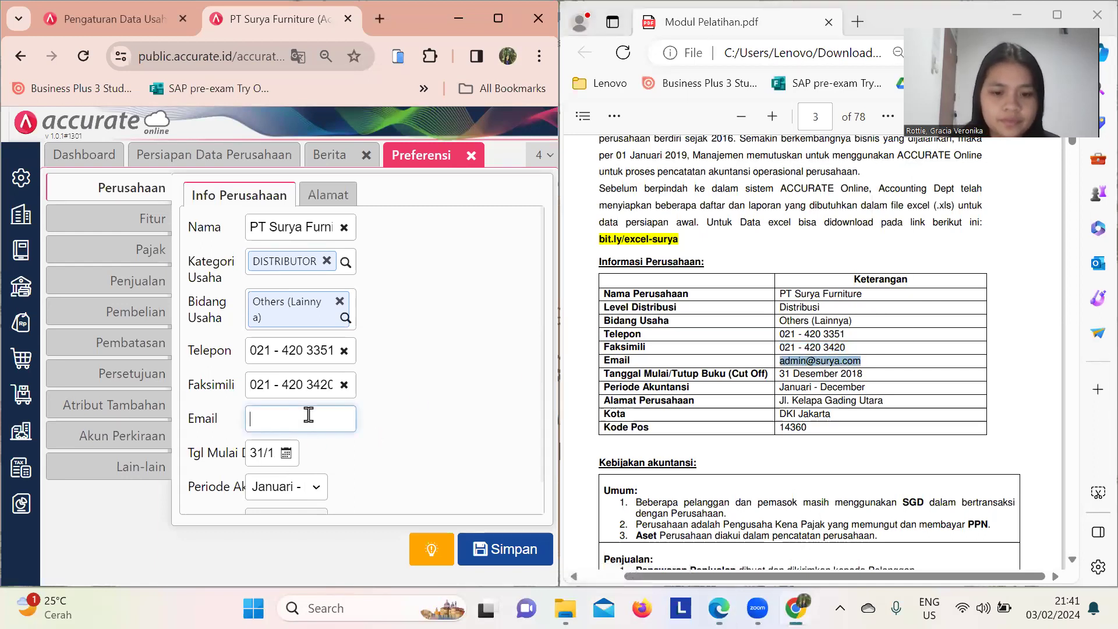
key(ctrl+v)
scroll(482, 421, down, 1)
scroll(482, 421, up, 1)
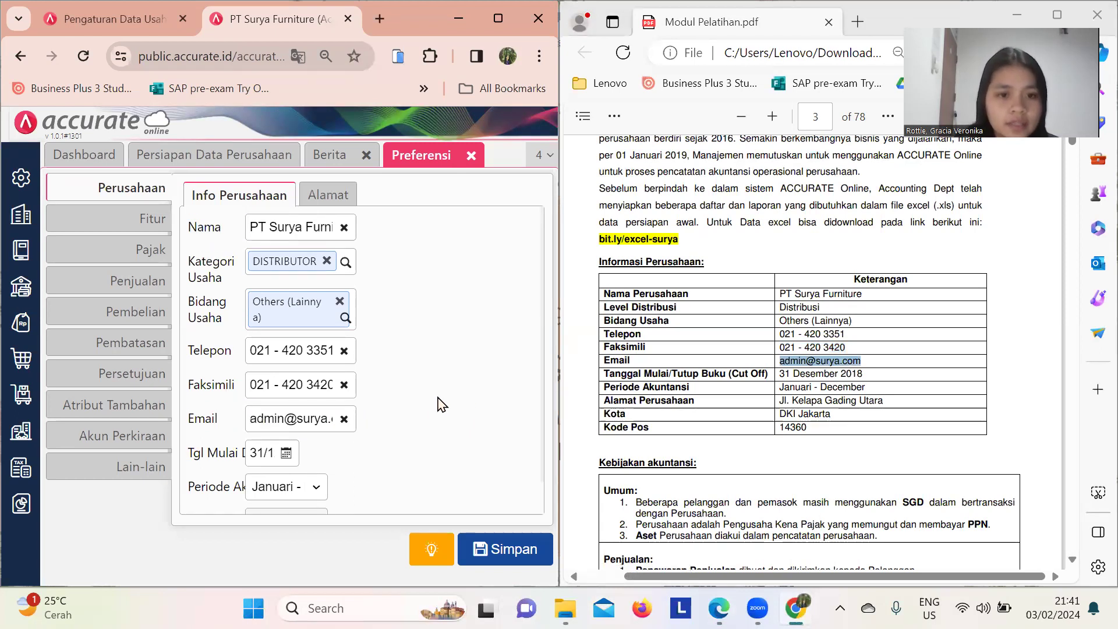
scroll(441, 404, down, 1)
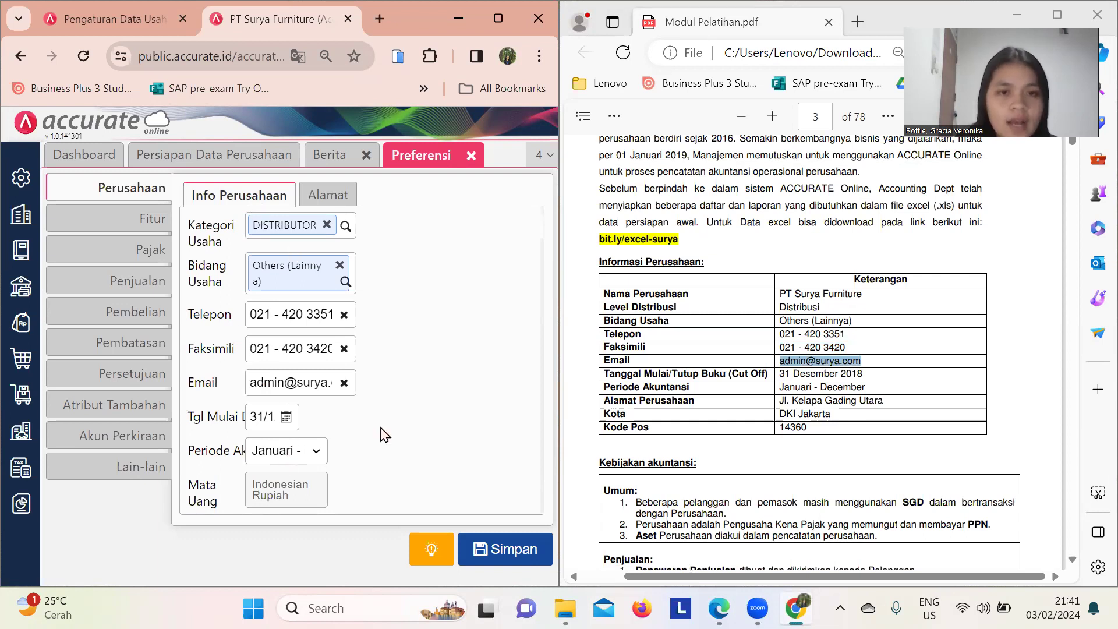
- Enter the company's street address from the training module on the Alamat tab
click(333, 203)
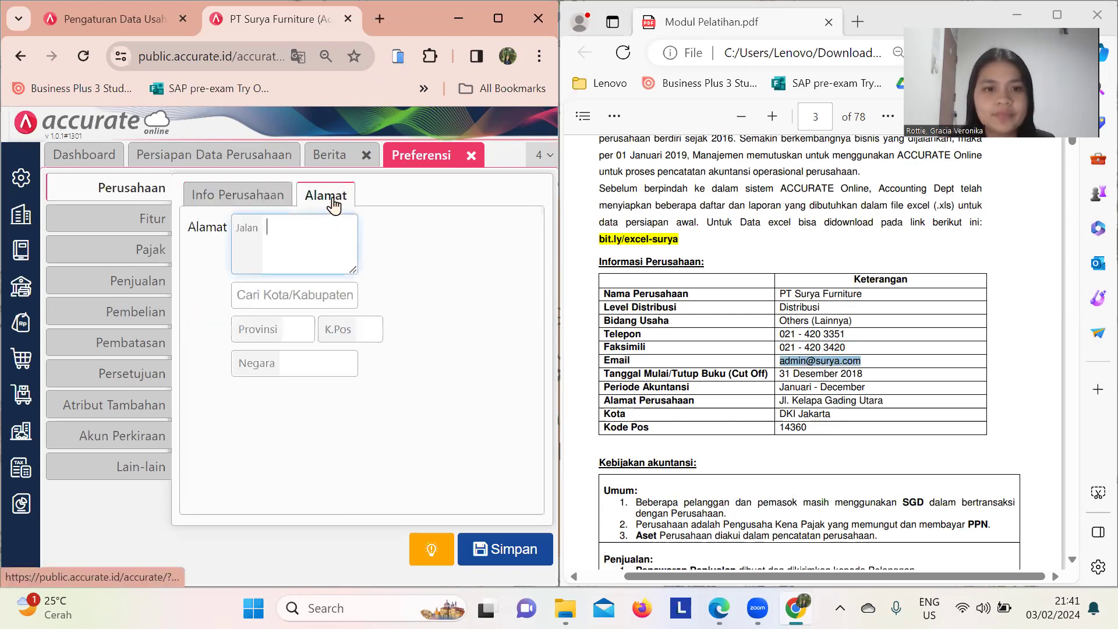
drag(779, 403, 886, 402)
key(ctrl+c)
click(281, 254)
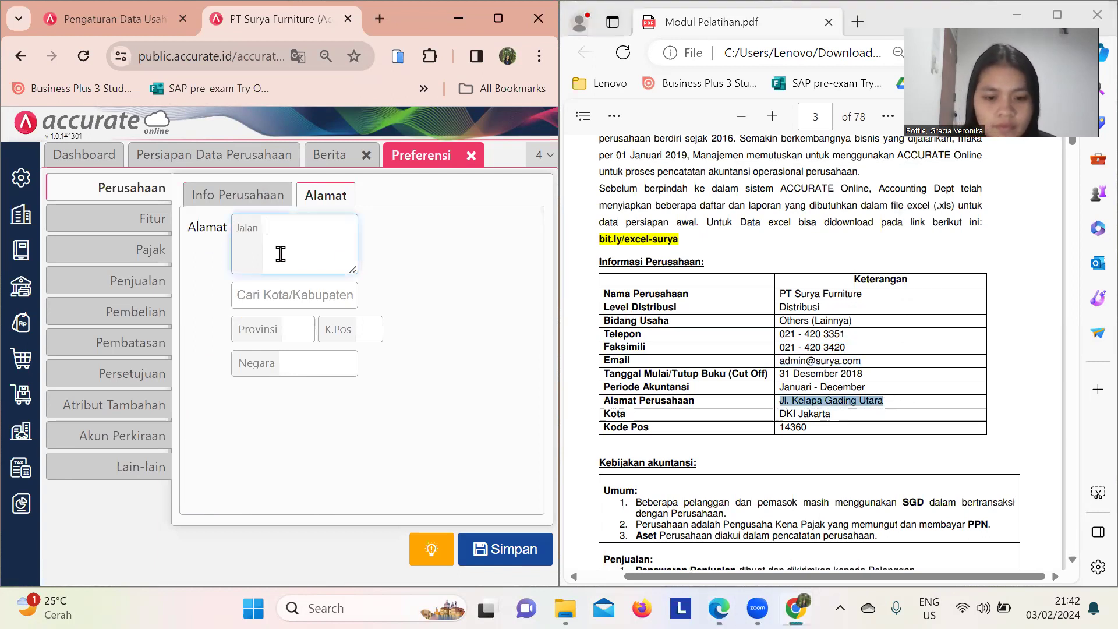
key(ctrl+v)
- Set the city to DKI Jakarta and save the company preferences
click(283, 300)
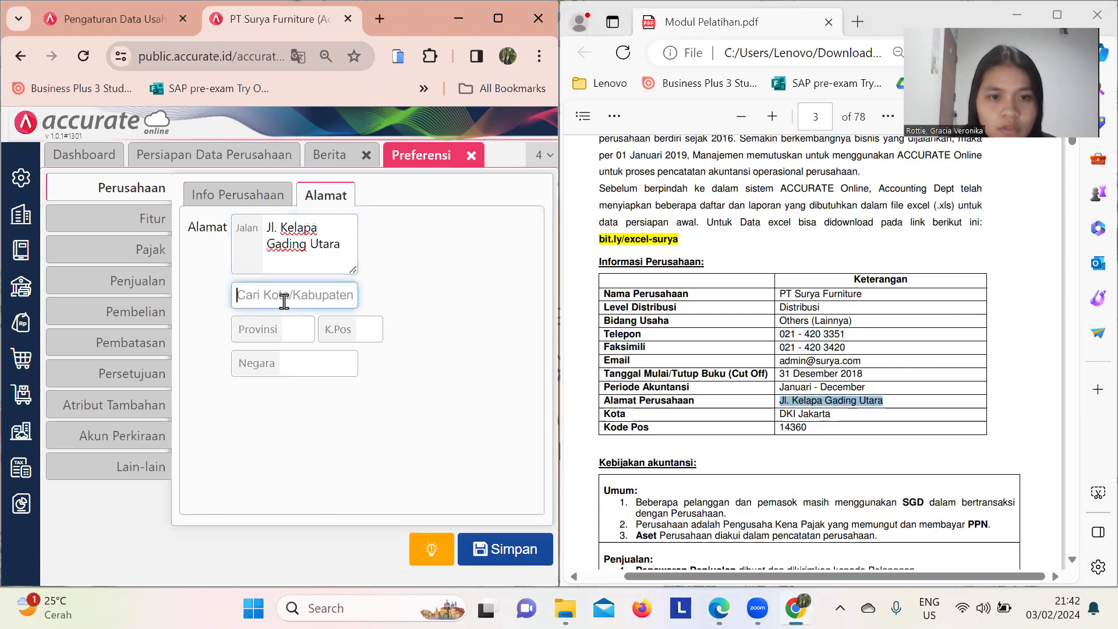
drag(779, 415, 831, 419)
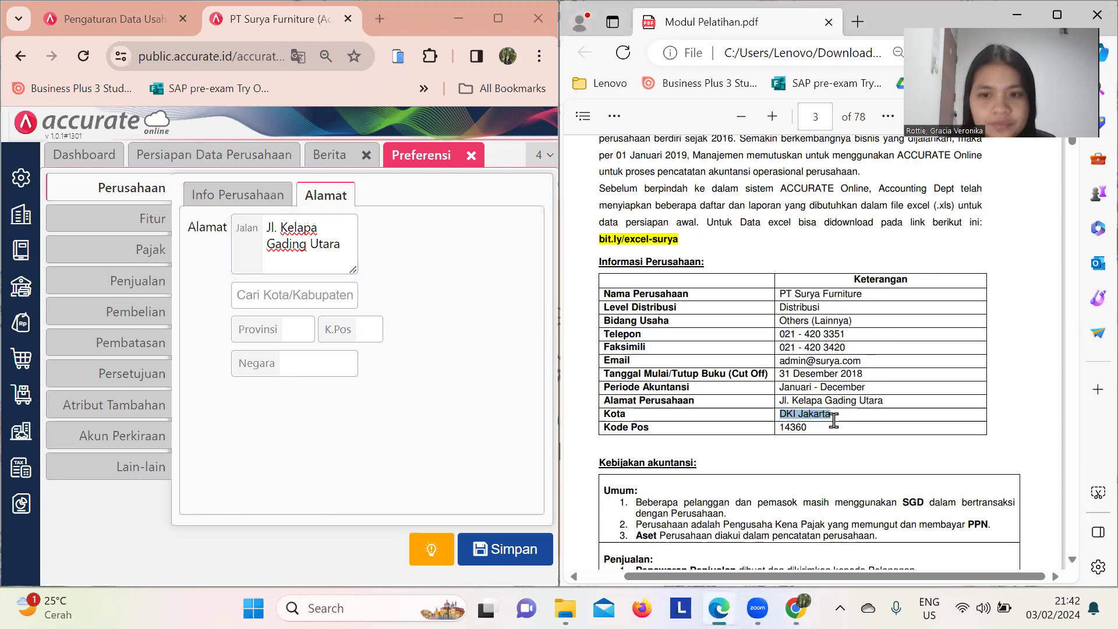
click(281, 289)
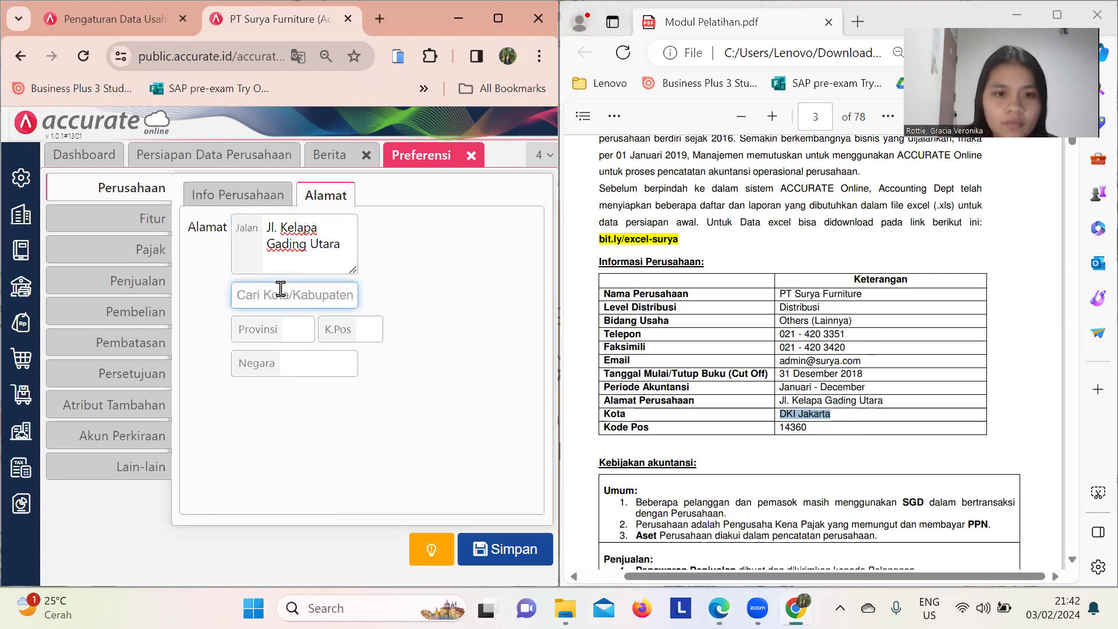
key(ctrl+v)
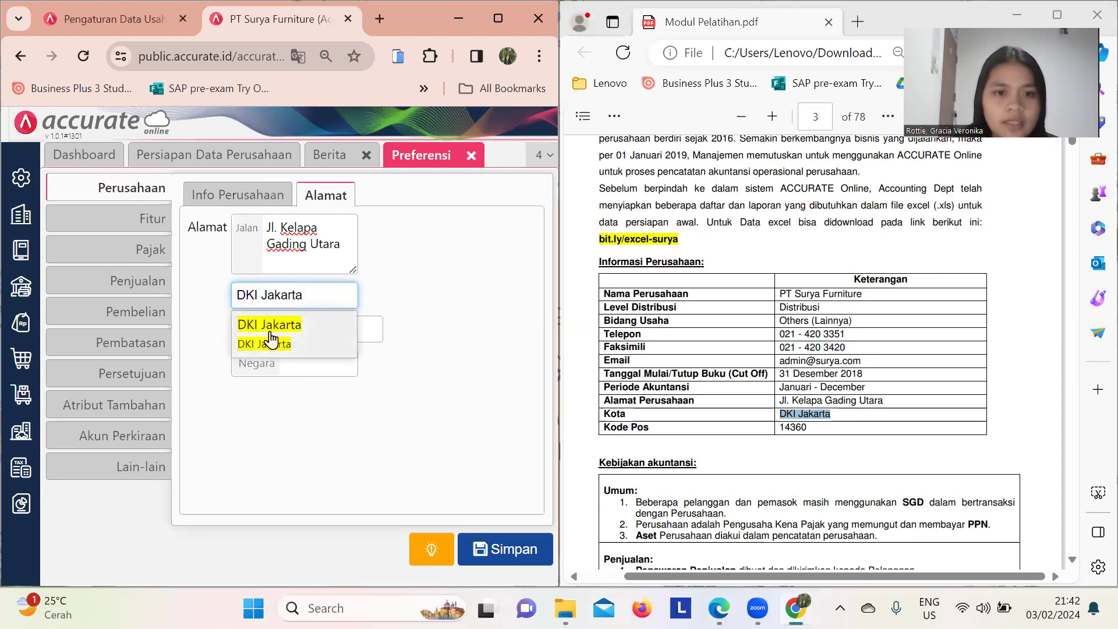
click(271, 339)
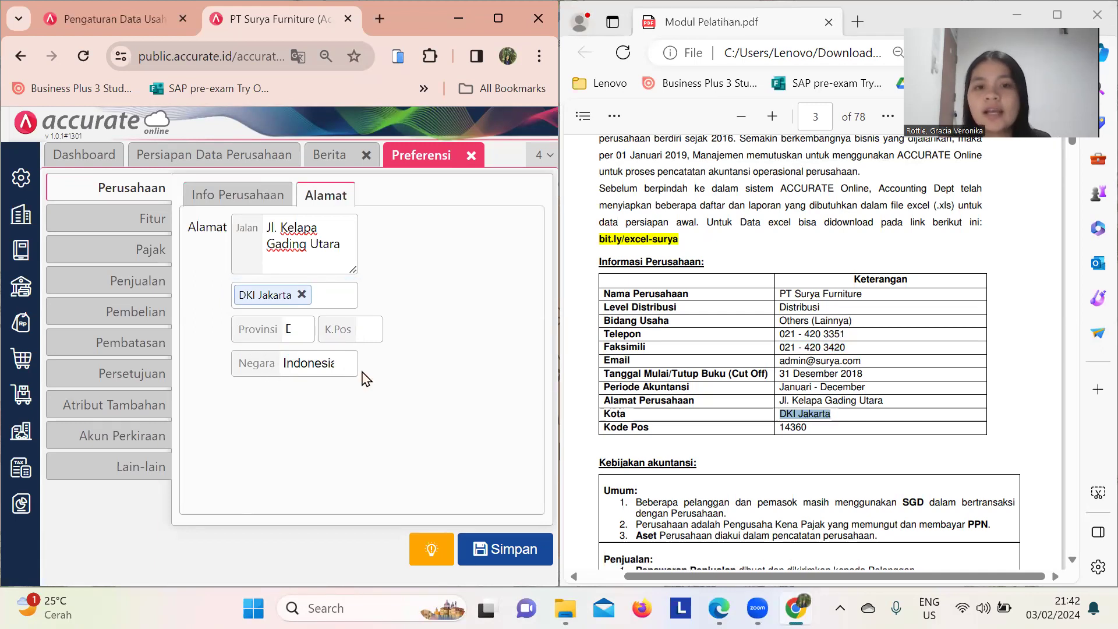
click(364, 338)
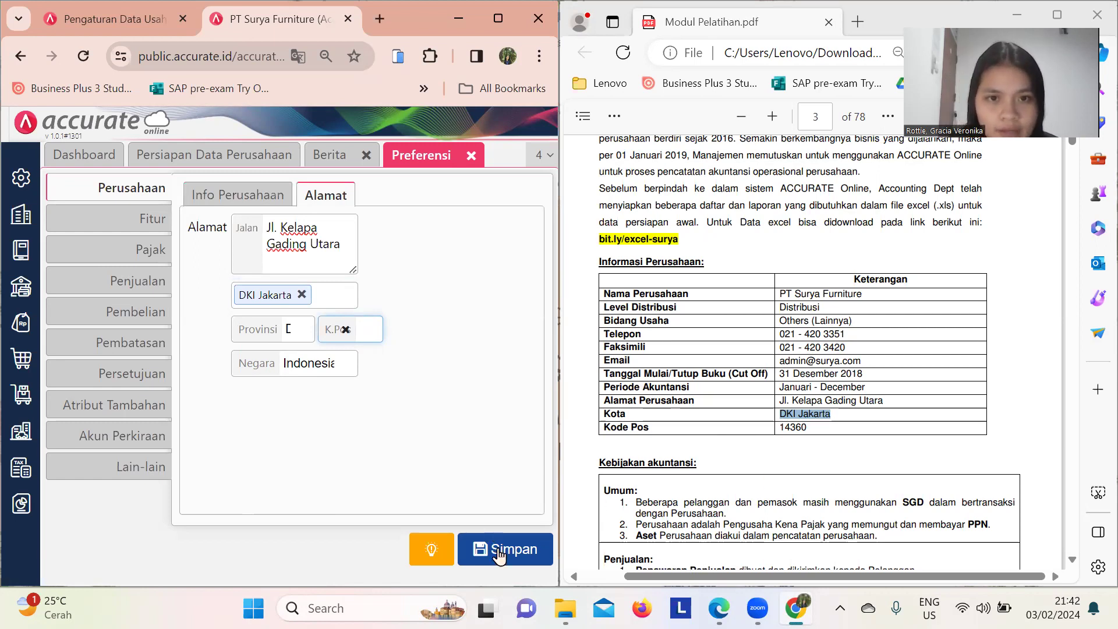
click(498, 550)
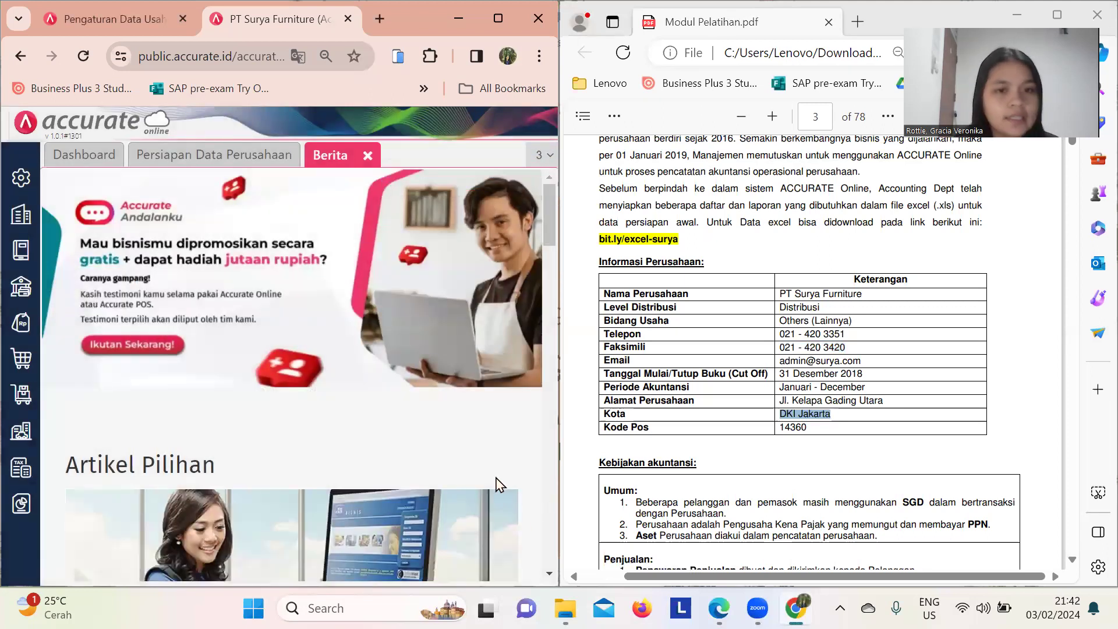
scroll(706, 370, down, 1)
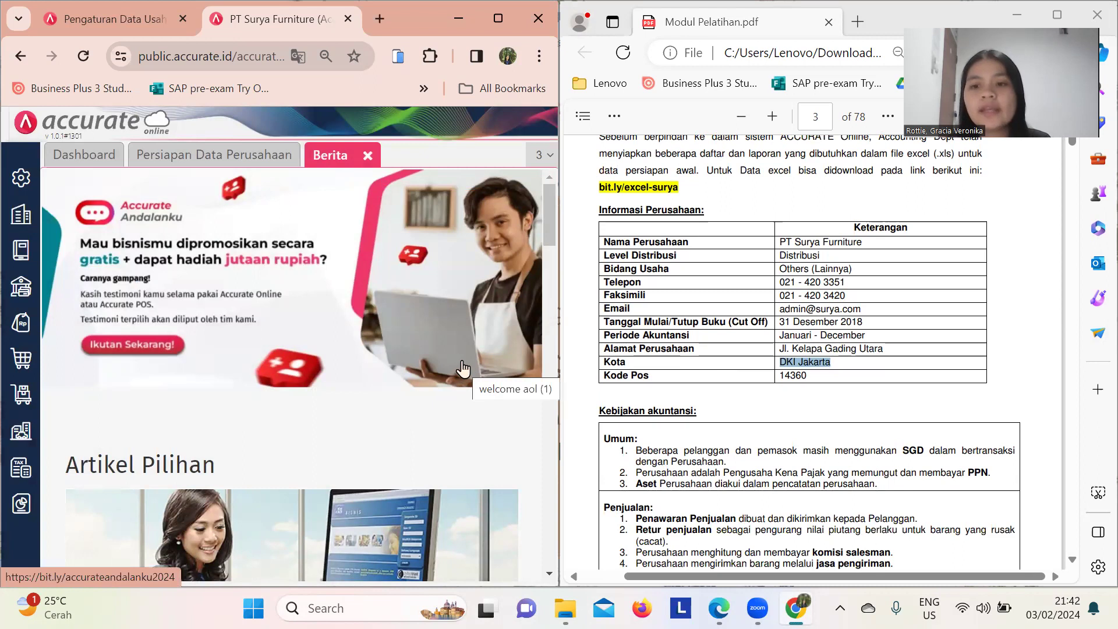
scroll(861, 387, down, 4)
scroll(861, 387, down, 10)
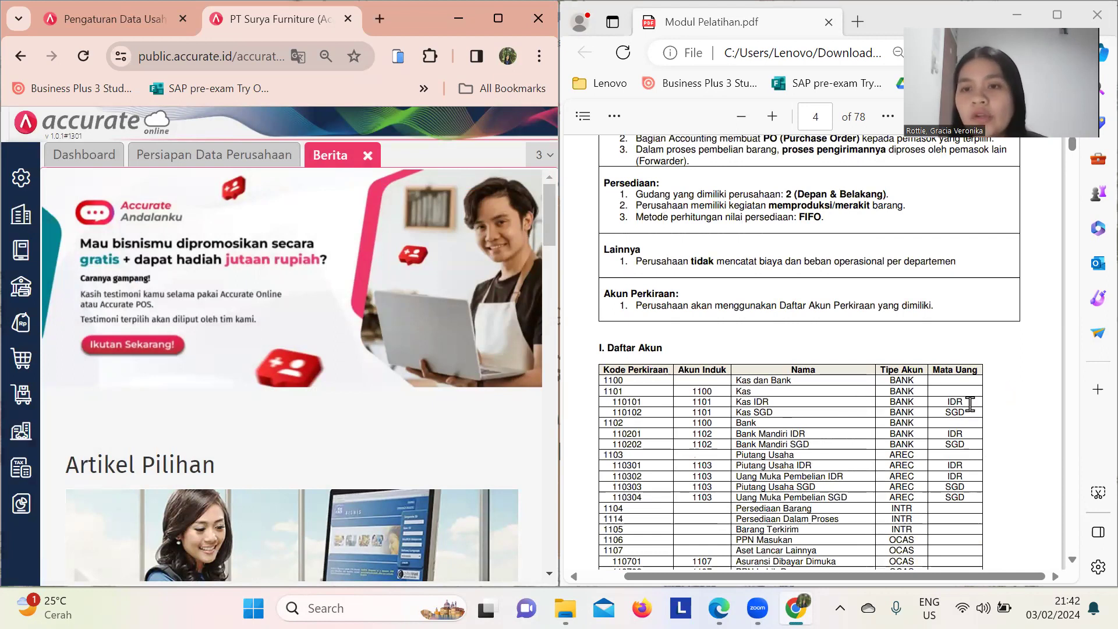
scroll(969, 404, up, 4)
scroll(969, 403, up, 5)
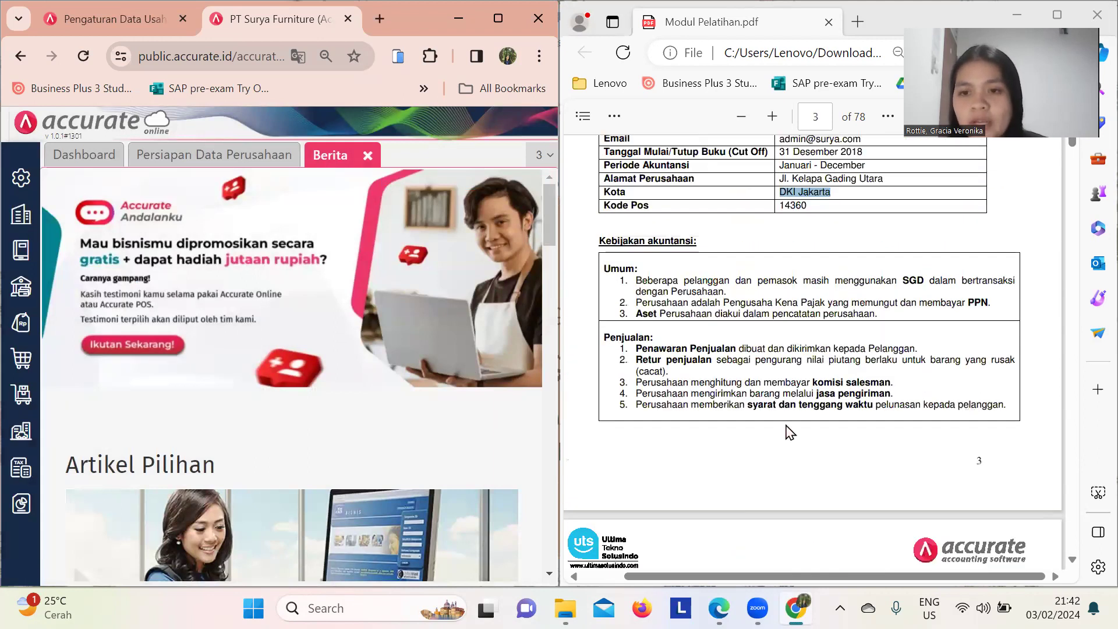
scroll(789, 432, up, 1)
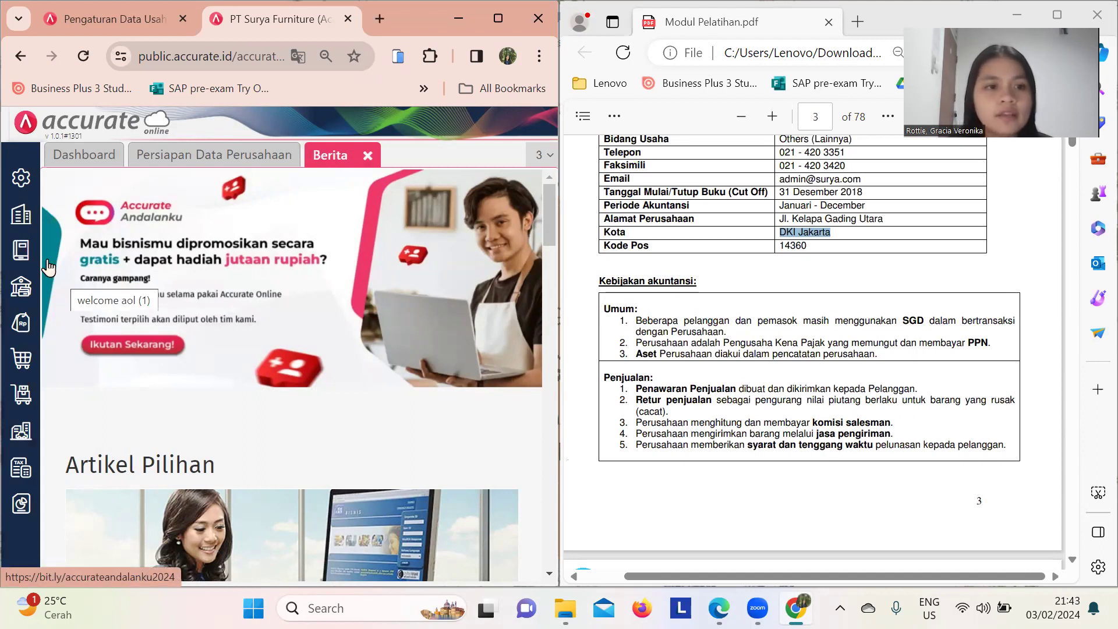
- Add SGD Singapore Dollar as a new currency and return to the Mata Uang list
click(21, 215)
click(93, 323)
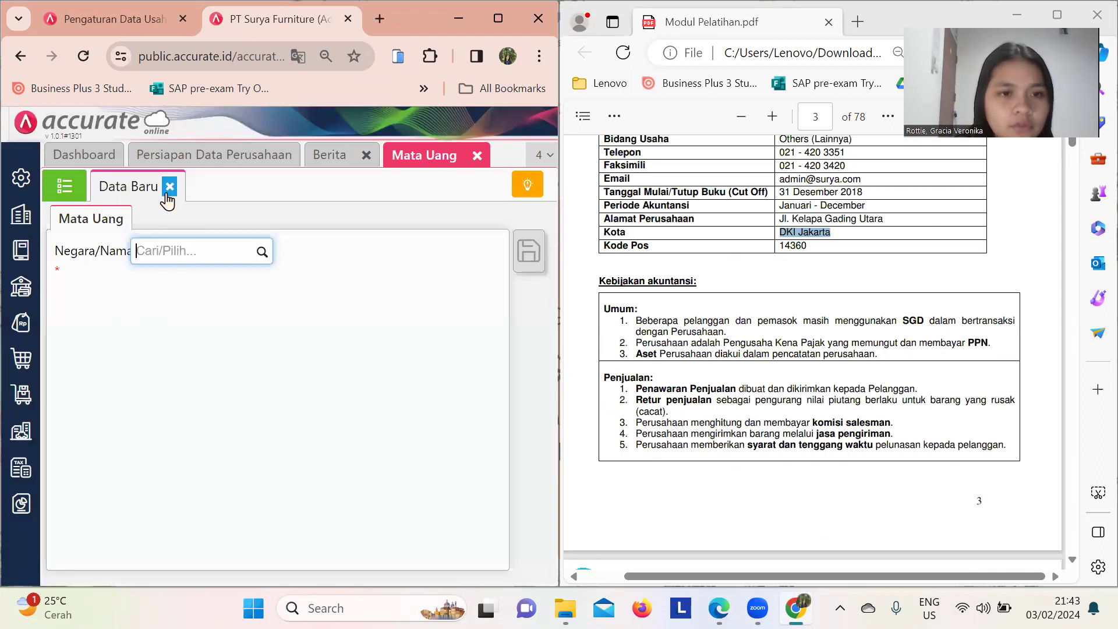
click(168, 192)
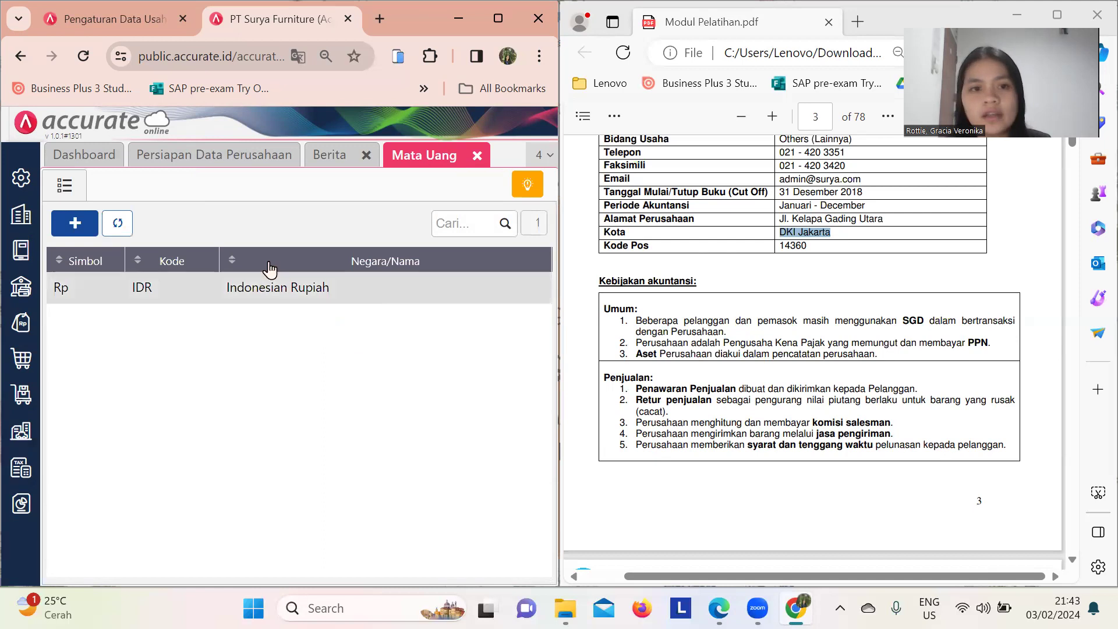
click(73, 224)
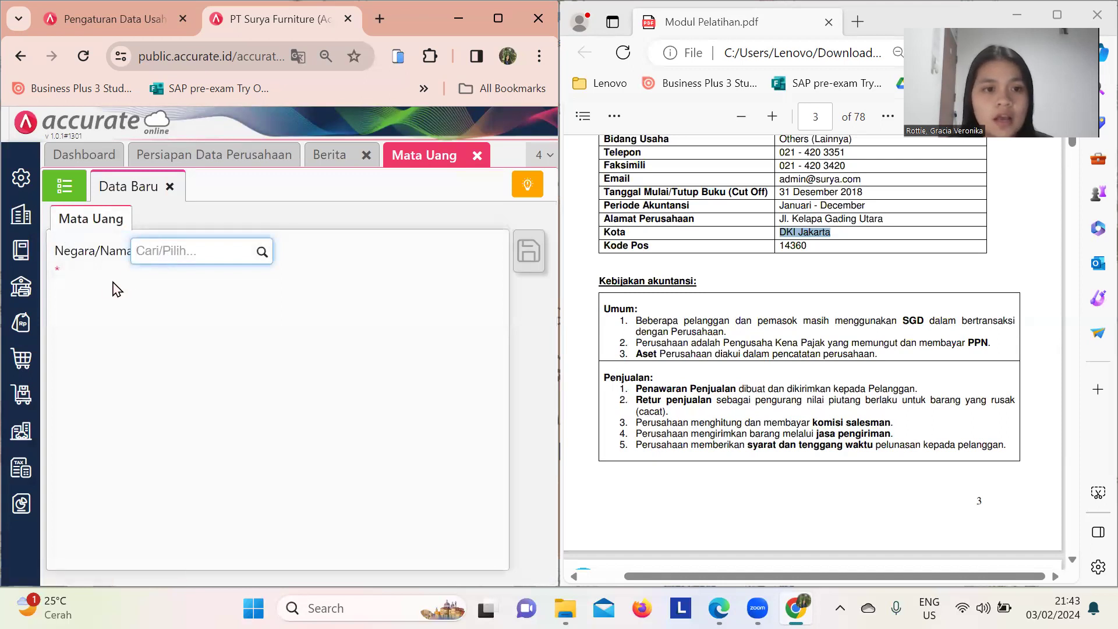
text(SGD)
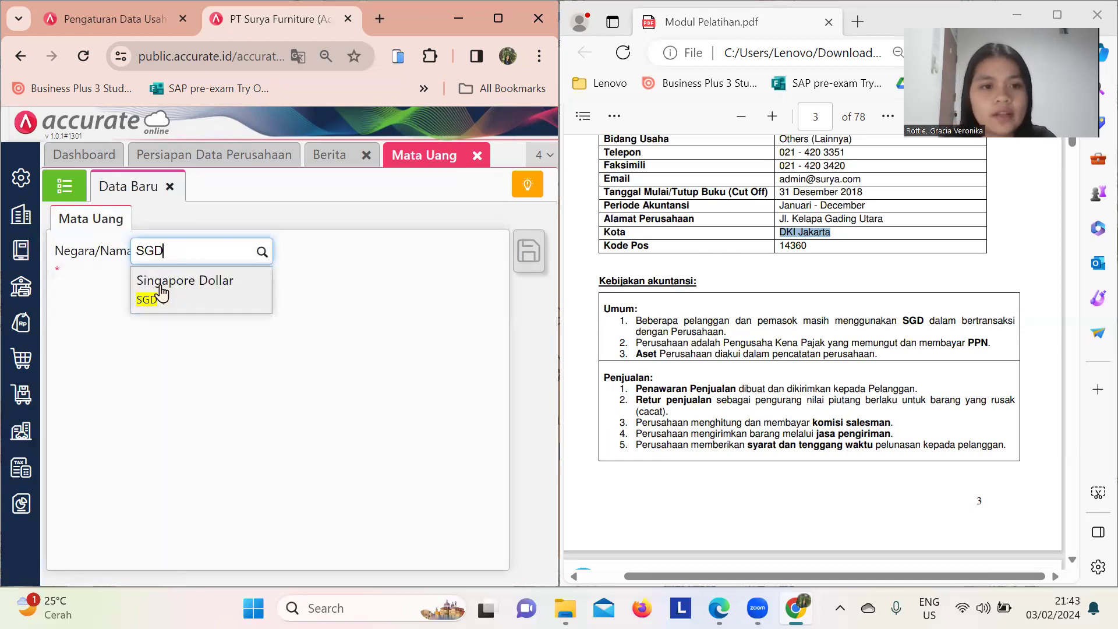
click(161, 294)
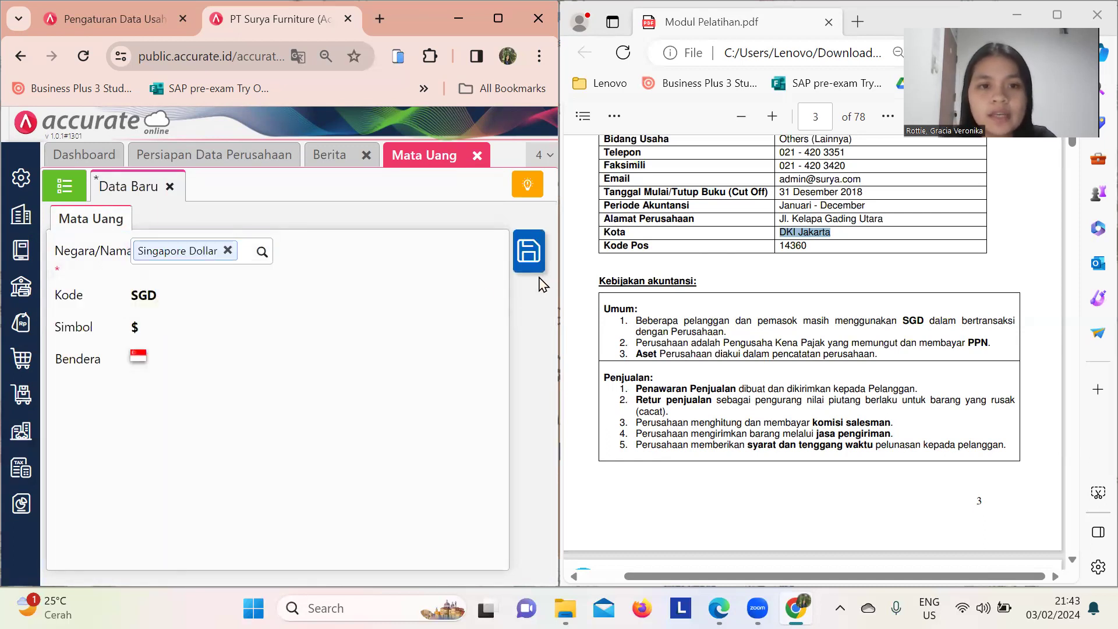
click(528, 251)
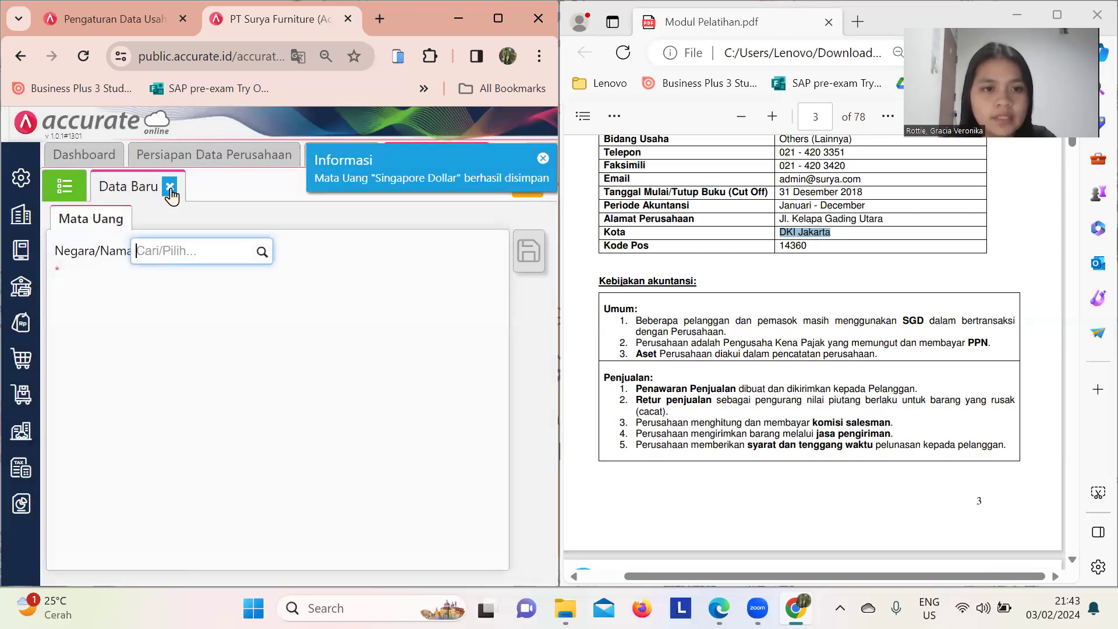
click(170, 187)
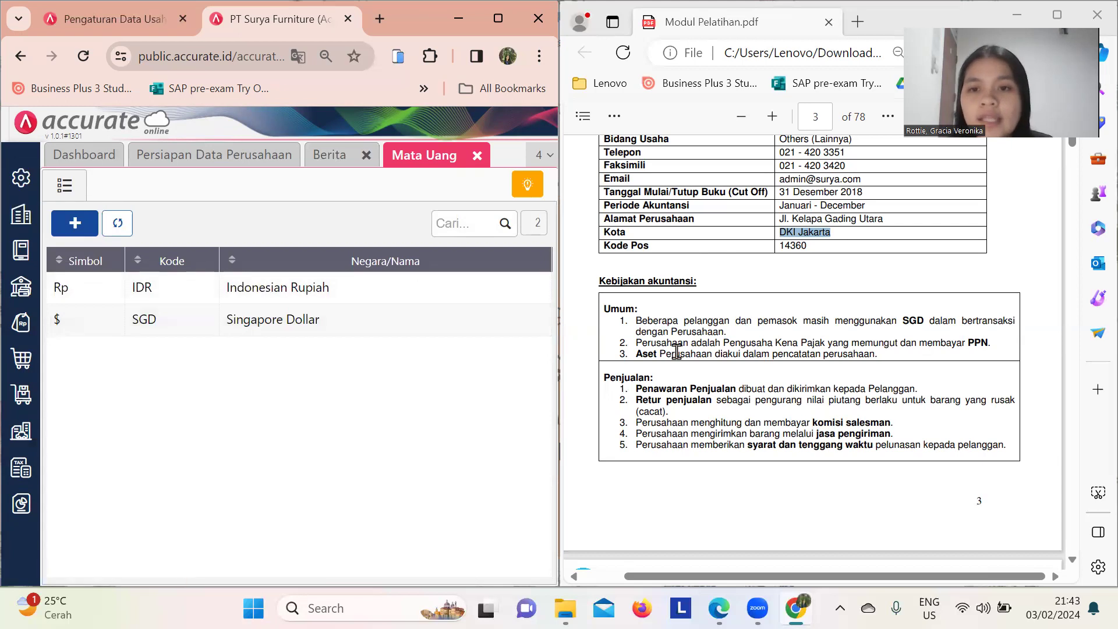
scroll(678, 424, up, 1)
click(786, 307)
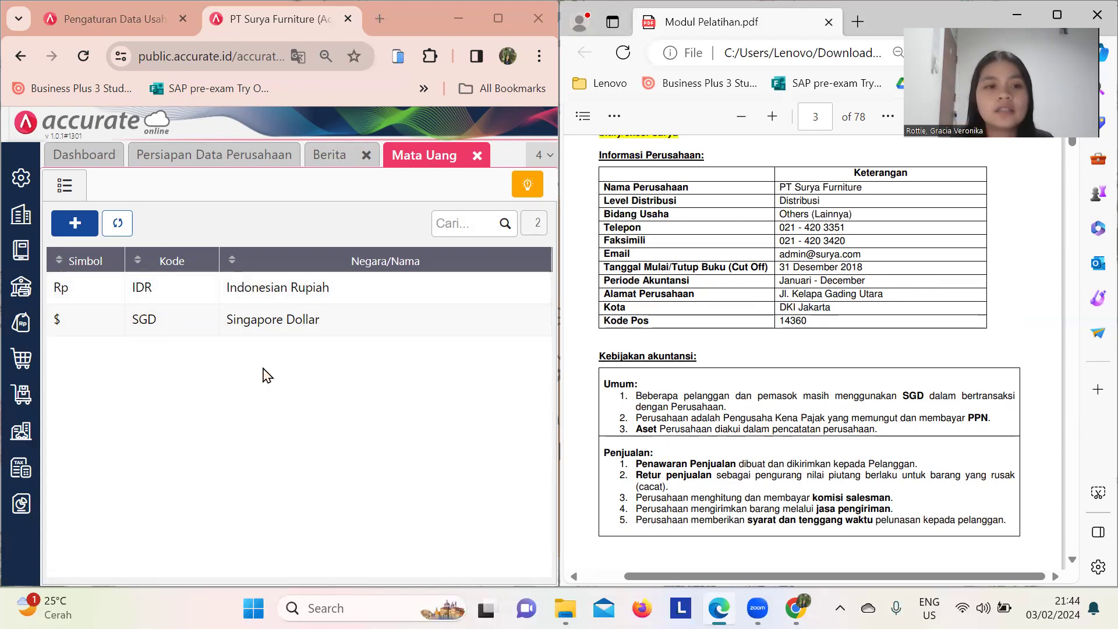
- Edit the Pajak Pertambahan Nilai tax to a 10 percent rate and save it
click(11, 218)
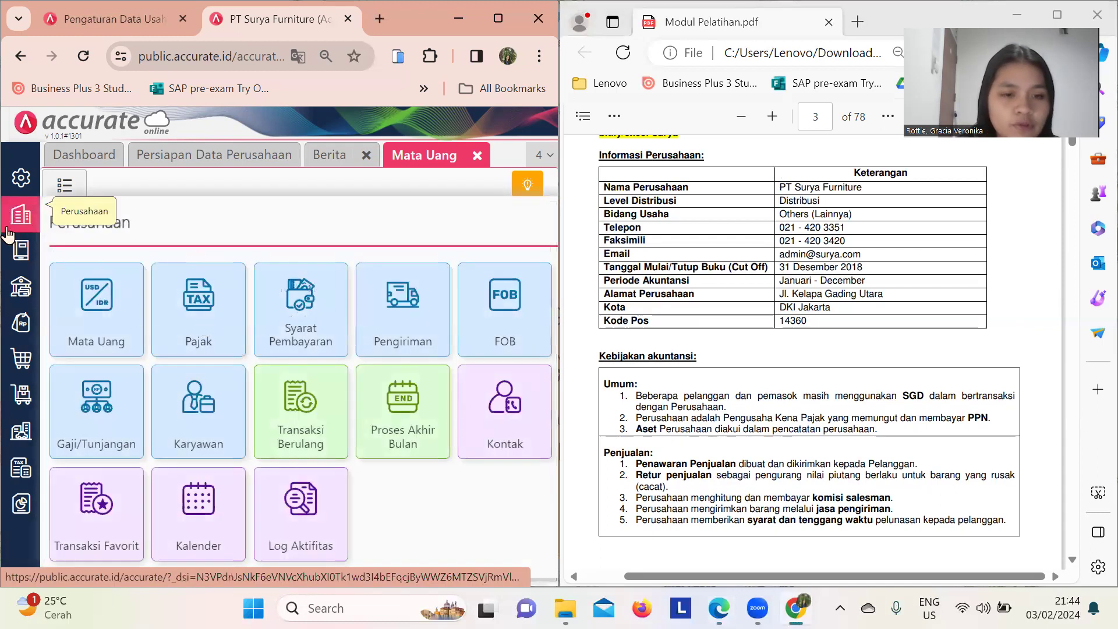
click(204, 293)
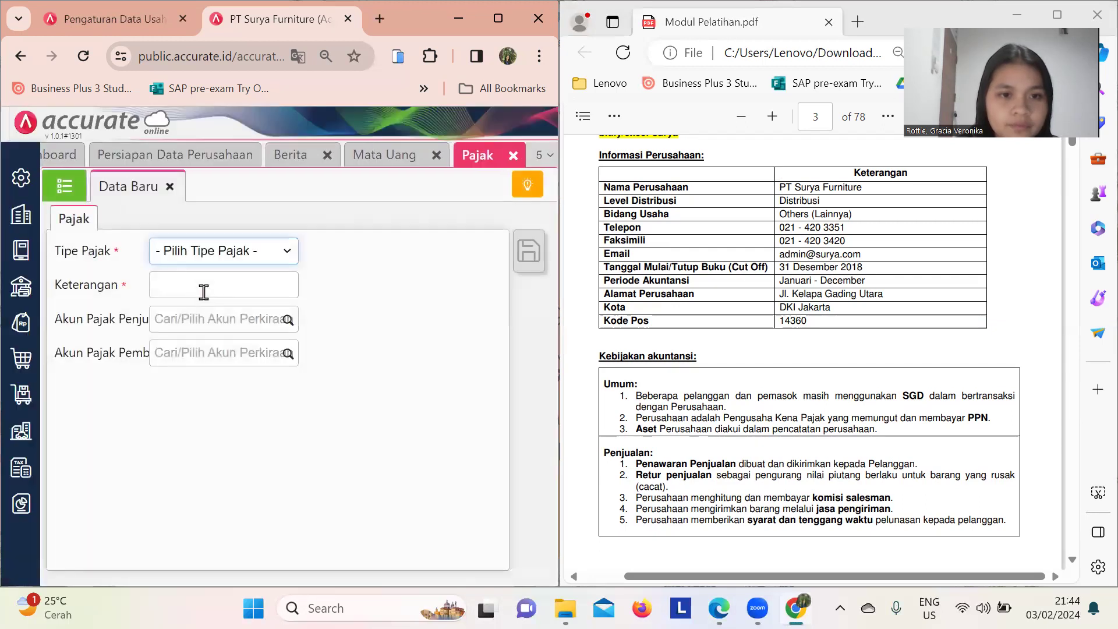
click(170, 186)
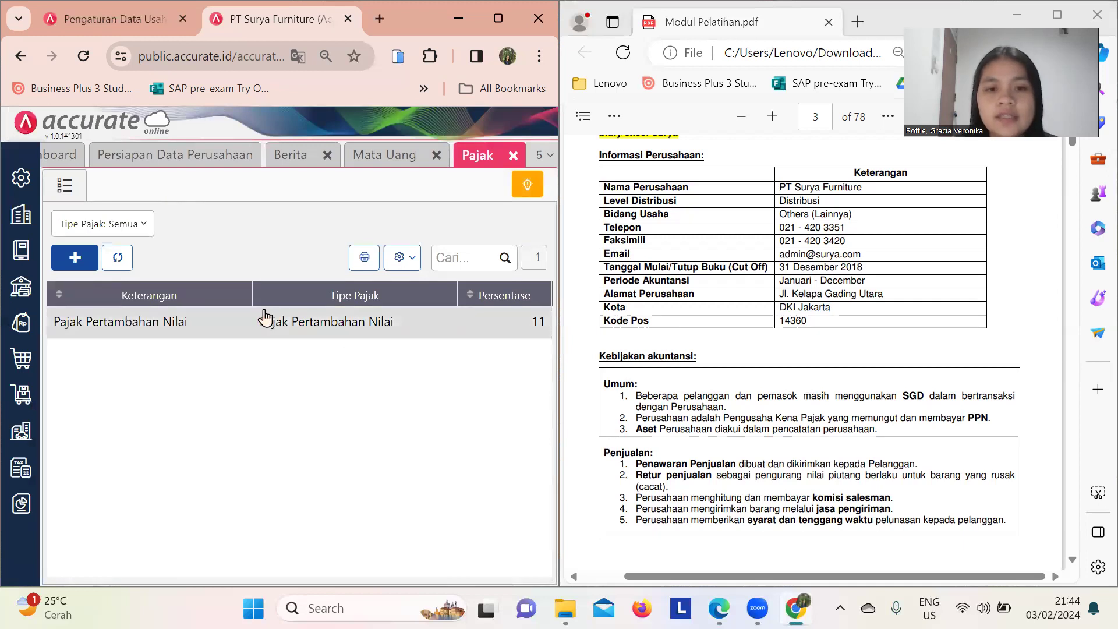
double_click(440, 333)
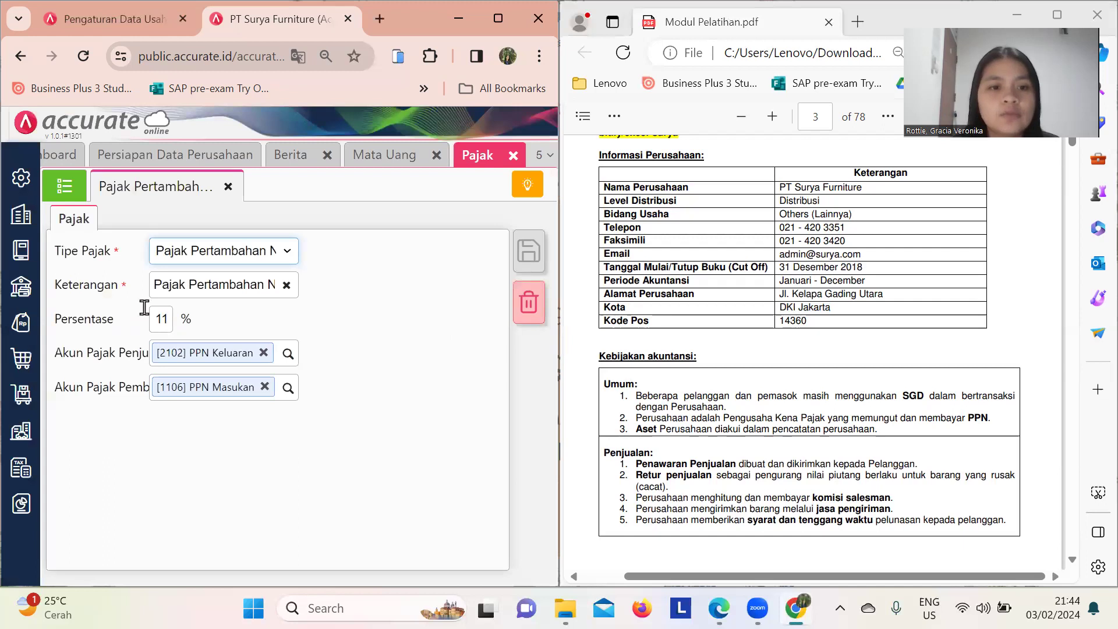
click(157, 317)
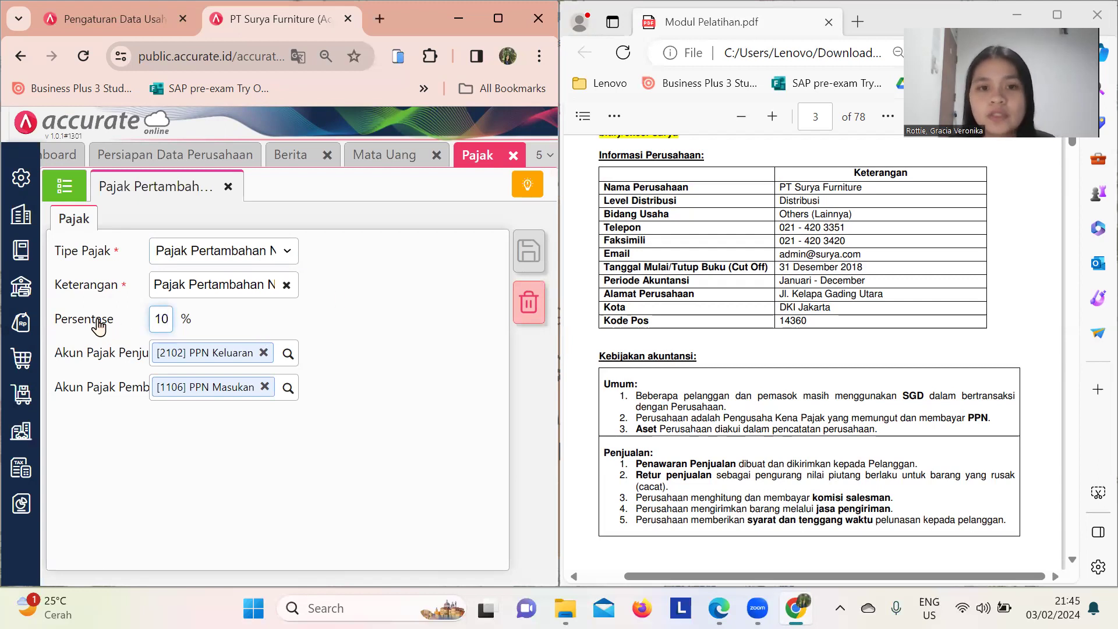
click(532, 267)
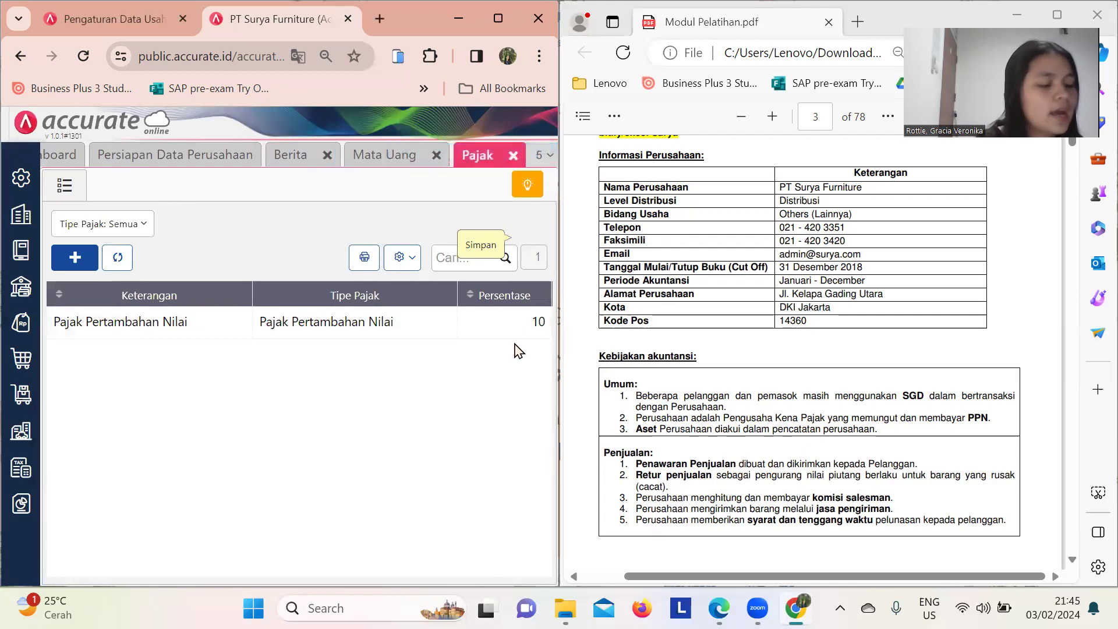
scroll(918, 414, down, 4)
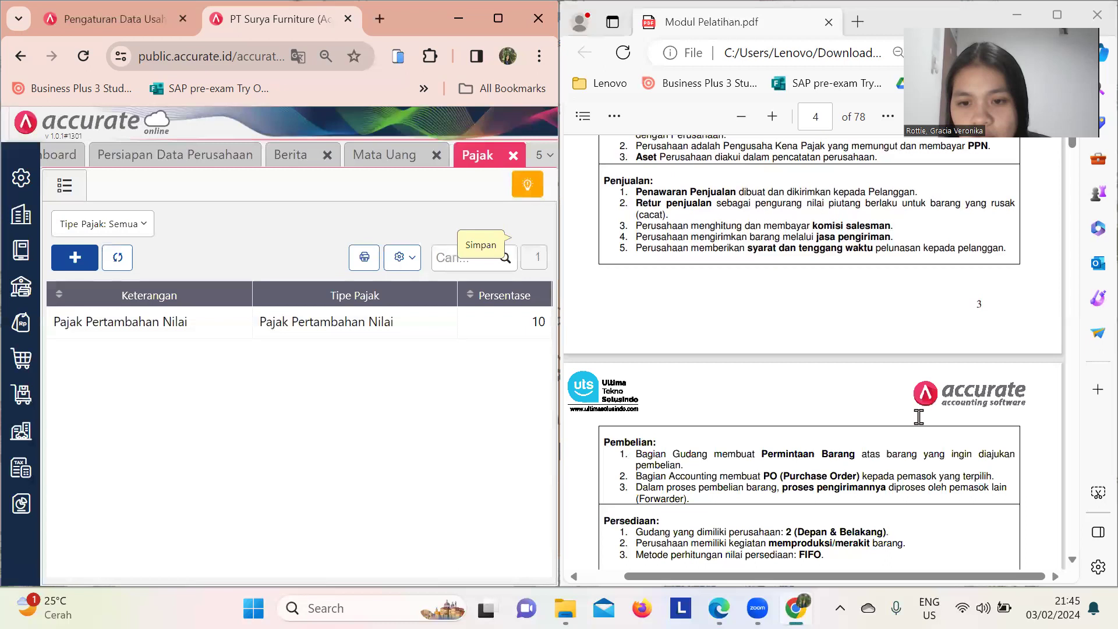
scroll(919, 417, down, 3)
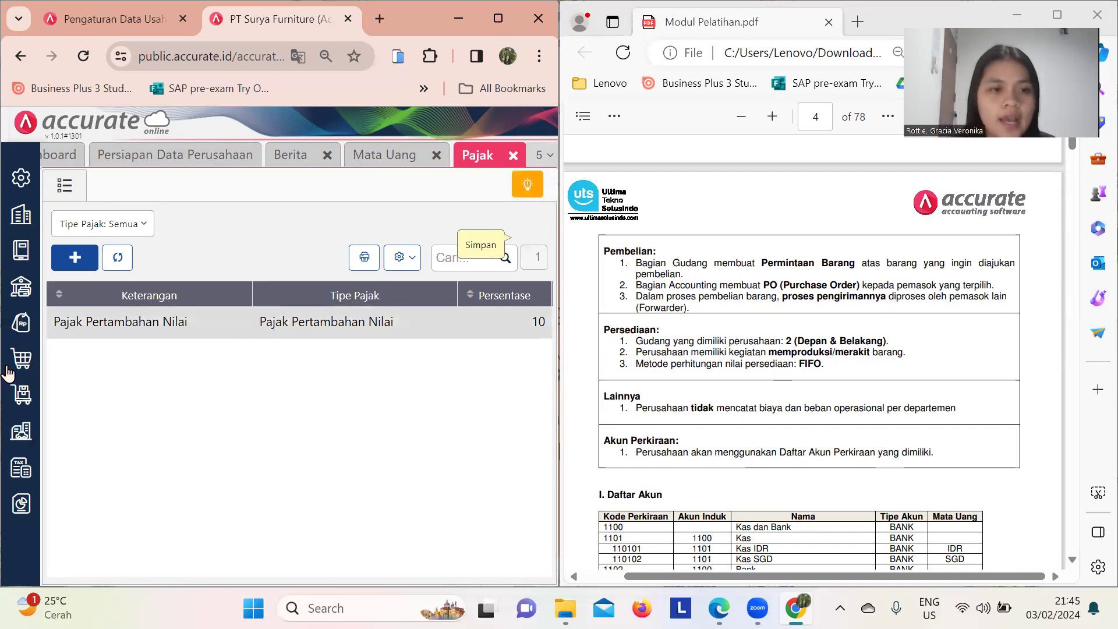
- Create the Depan and Belakang warehouses under Persediaan > Gudang
click(28, 408)
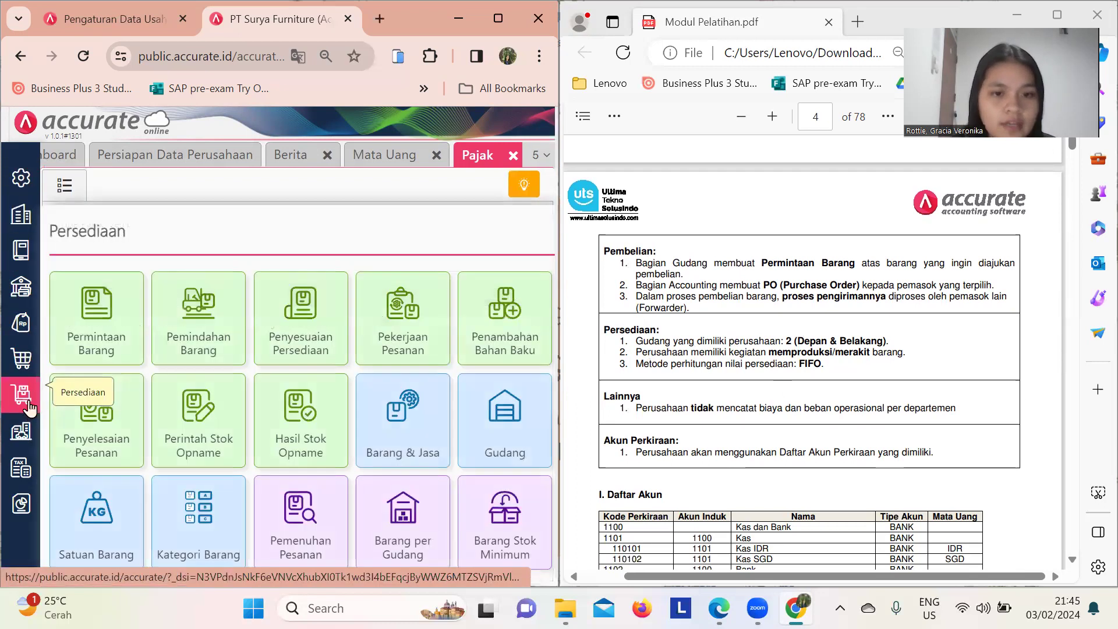
click(504, 422)
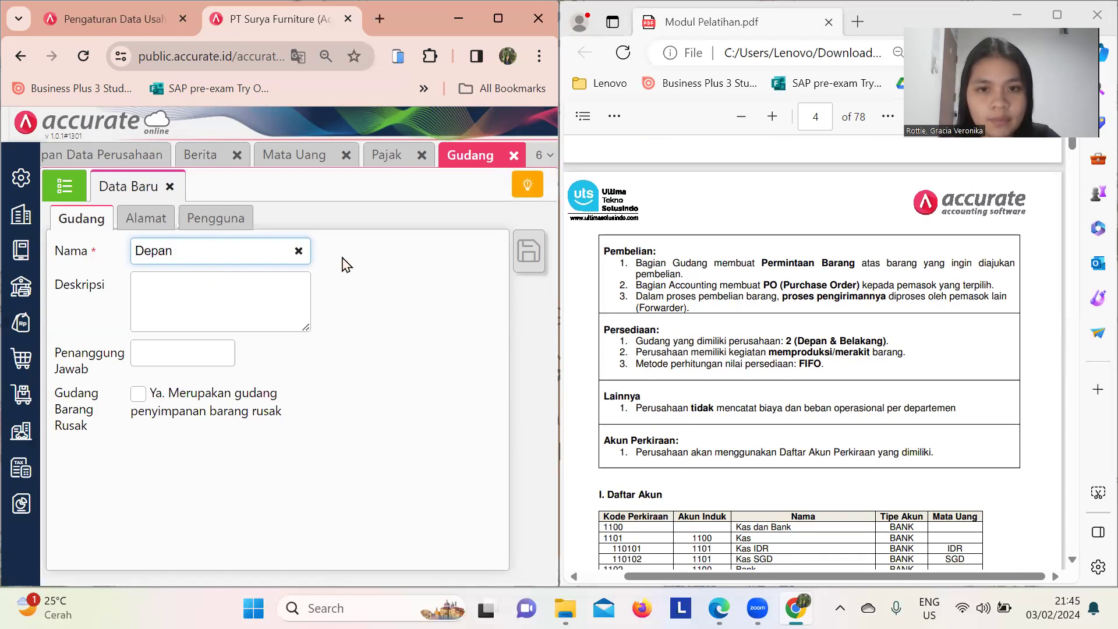
click(529, 271)
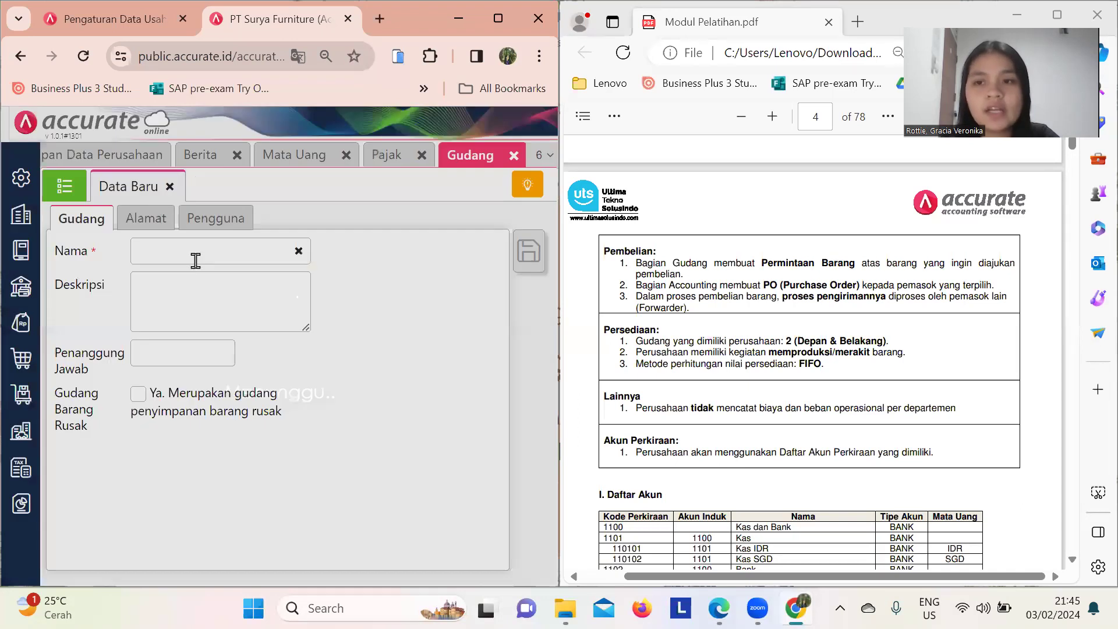
click(189, 256)
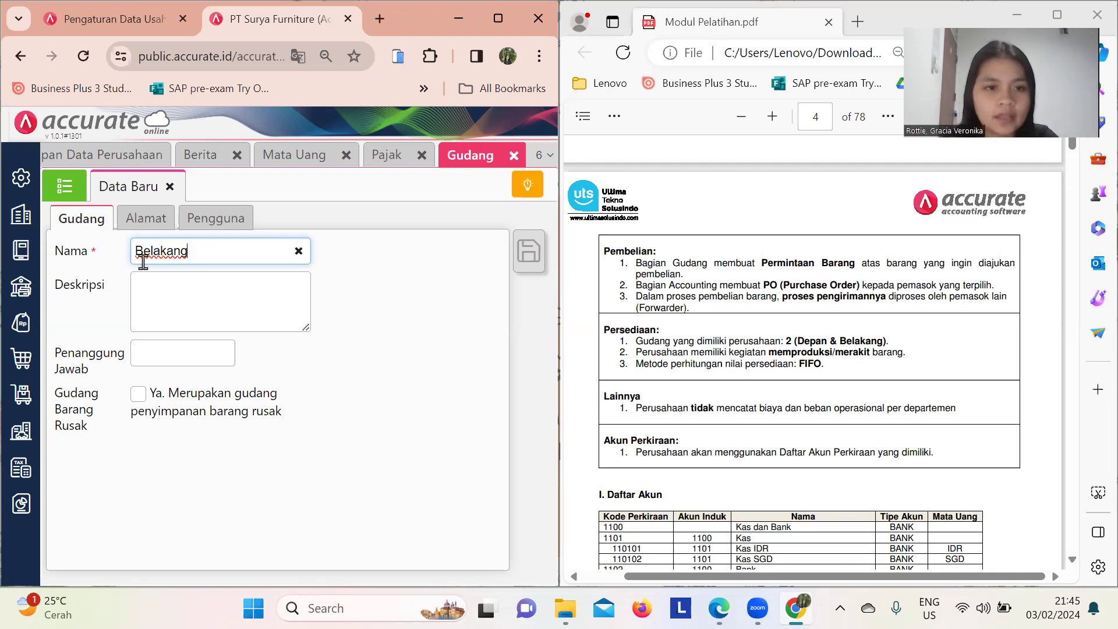
click(528, 266)
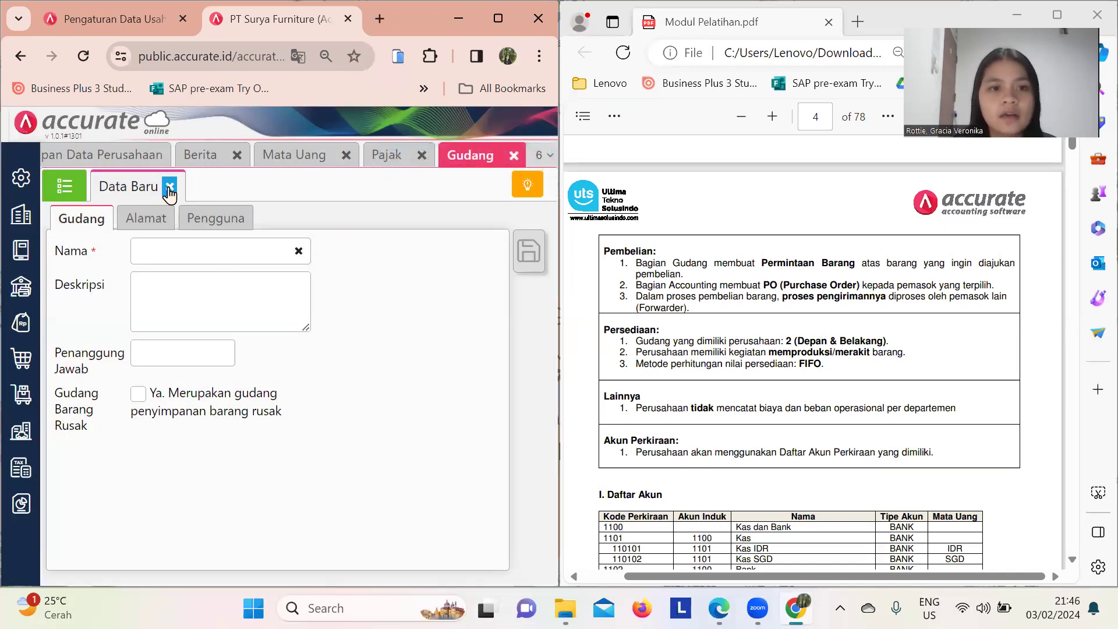
click(170, 187)
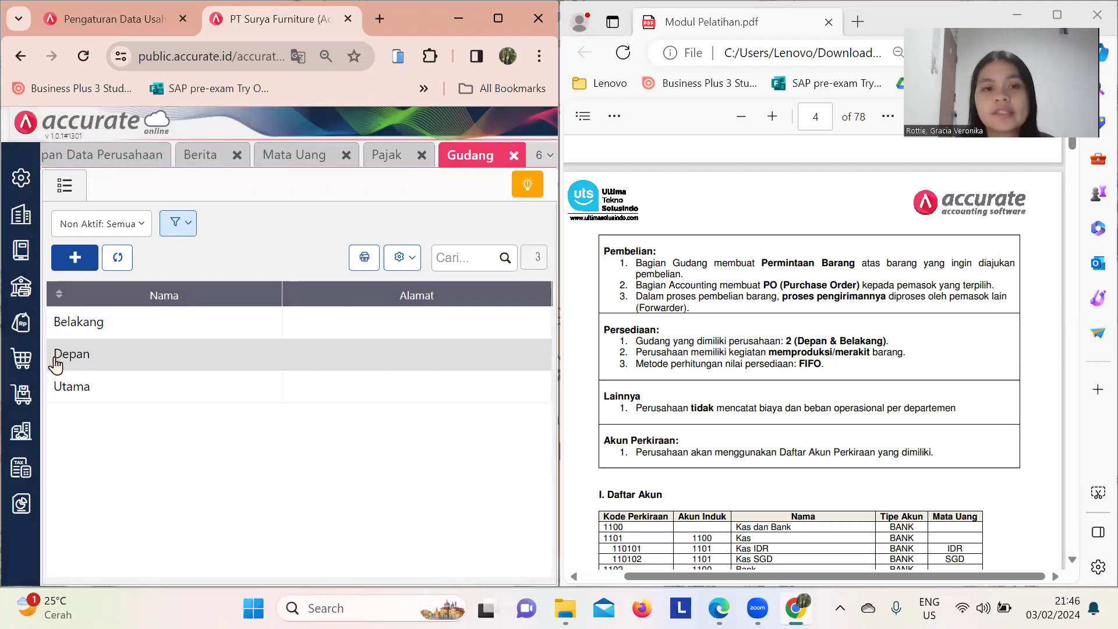
- Open the Kategori Aset page from the Aset Tetap module
click(20, 450)
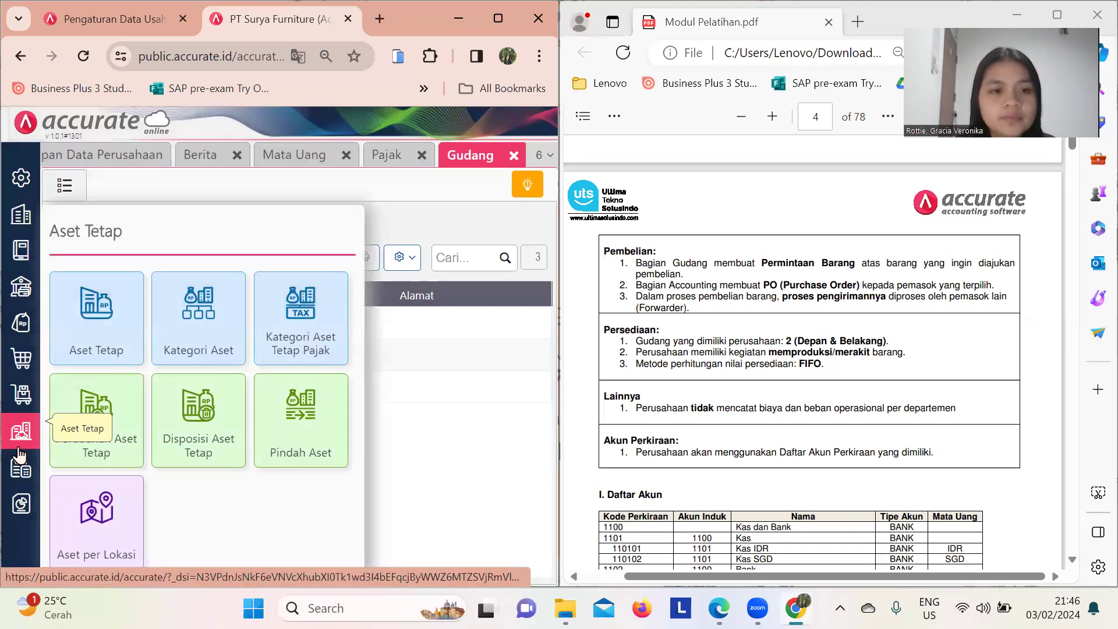
click(210, 320)
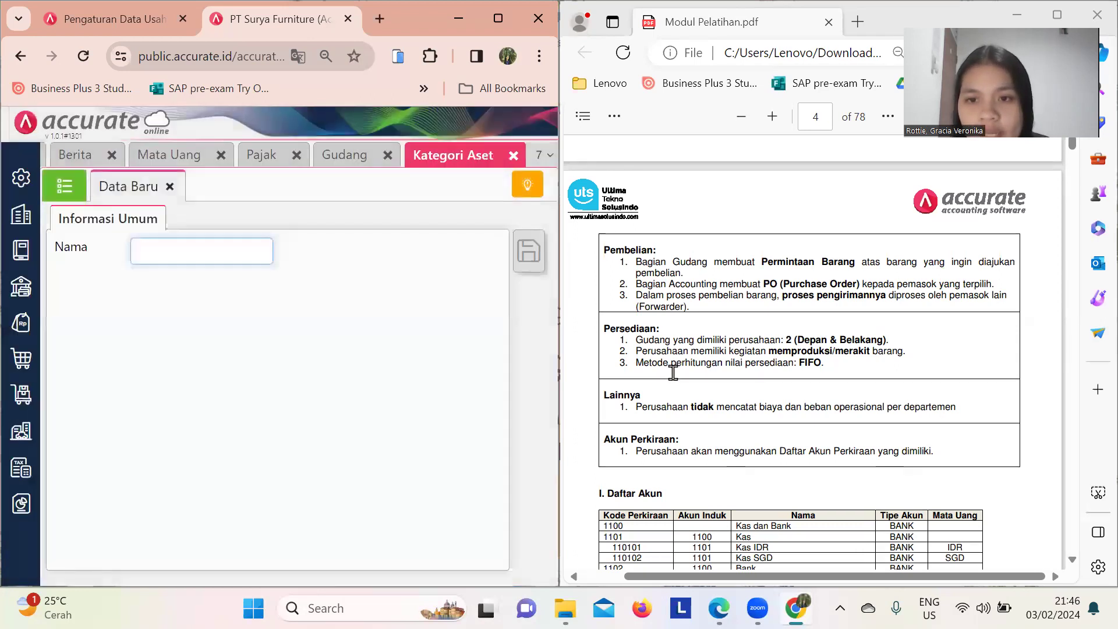
scroll(673, 372, down, 10)
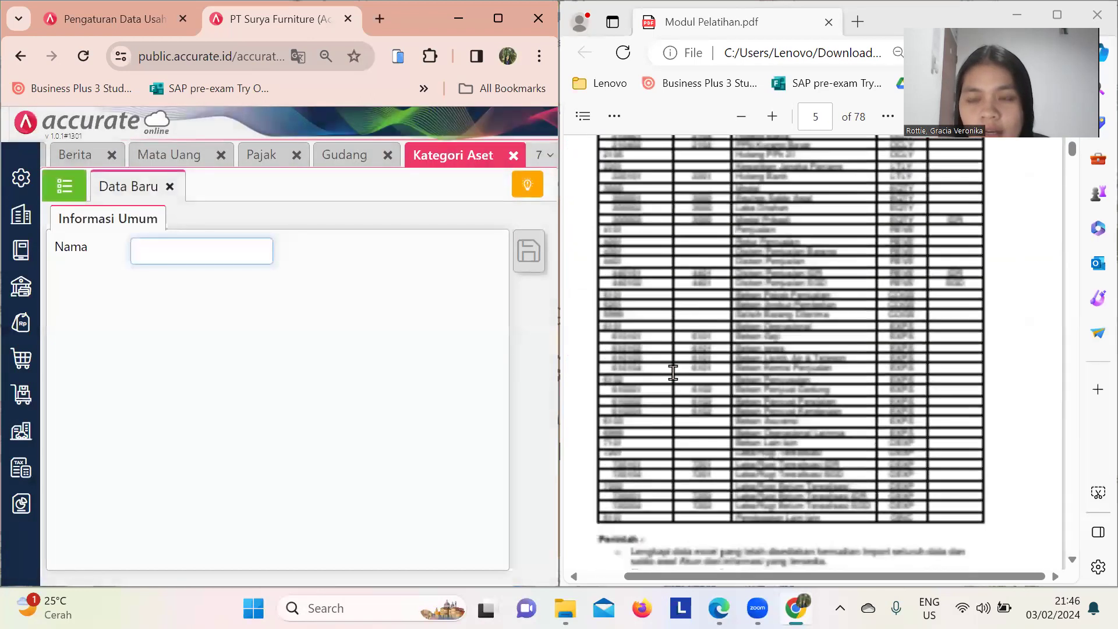
scroll(673, 373, down, 10)
scroll(673, 372, down, 10)
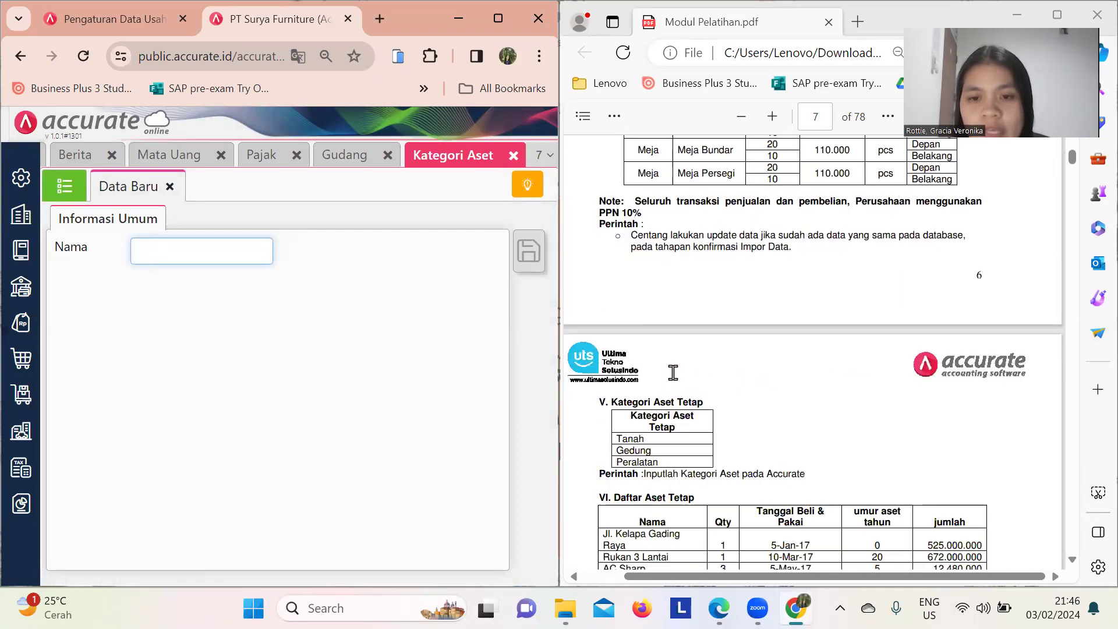
scroll(673, 372, down, 4)
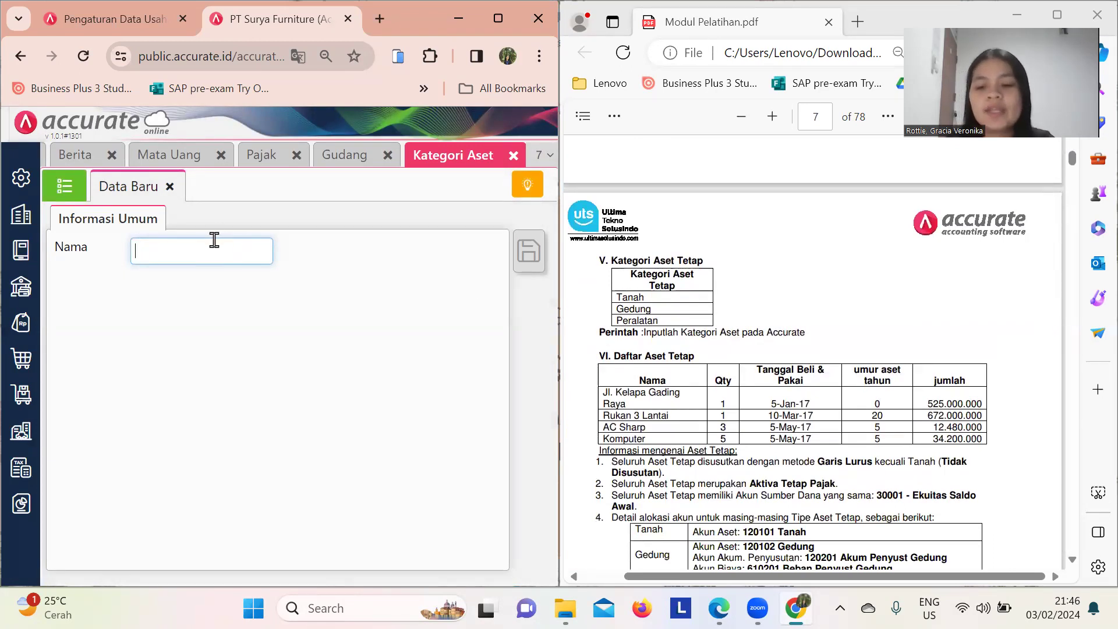
- Save the Tanah and Gedung asset categories
text(h)
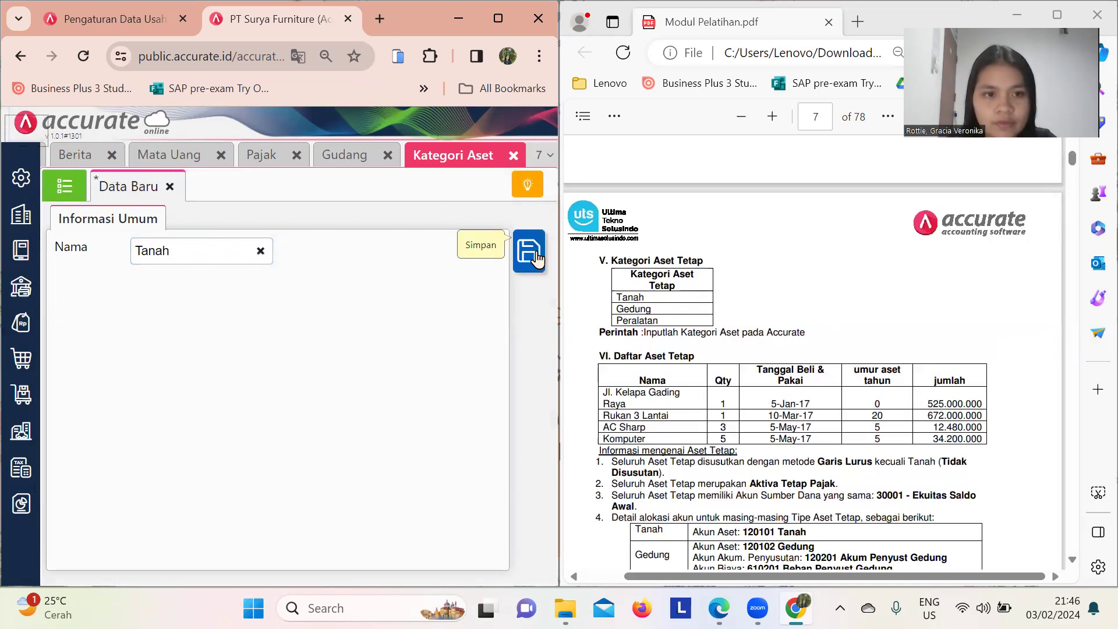
click(535, 258)
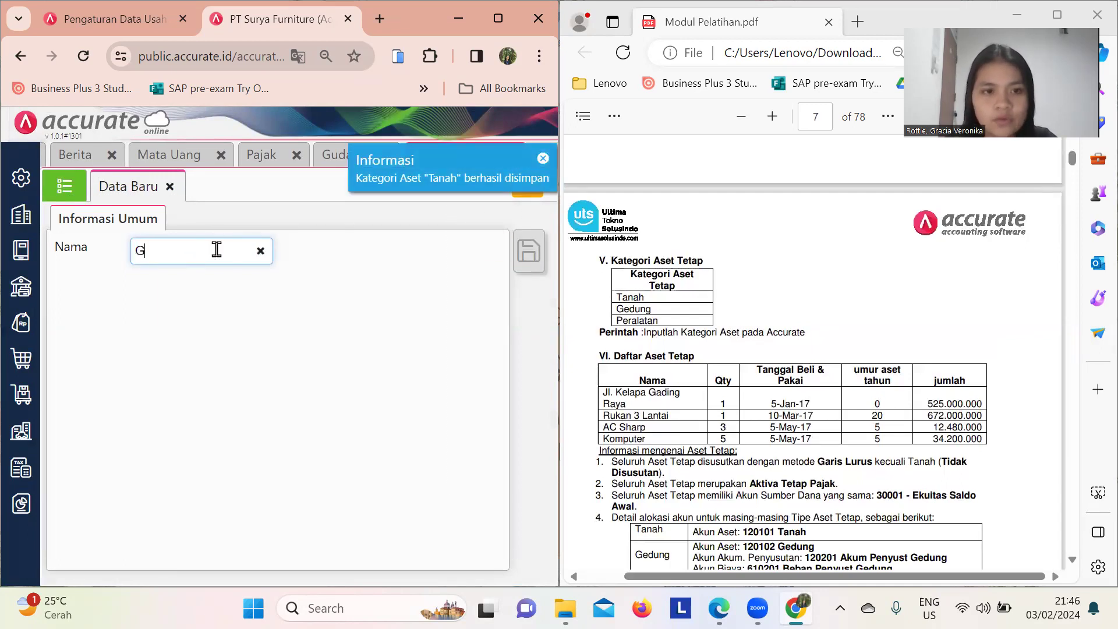
click(528, 259)
- Add the Peralatan category, then close the new-category form to view the list
click(209, 252)
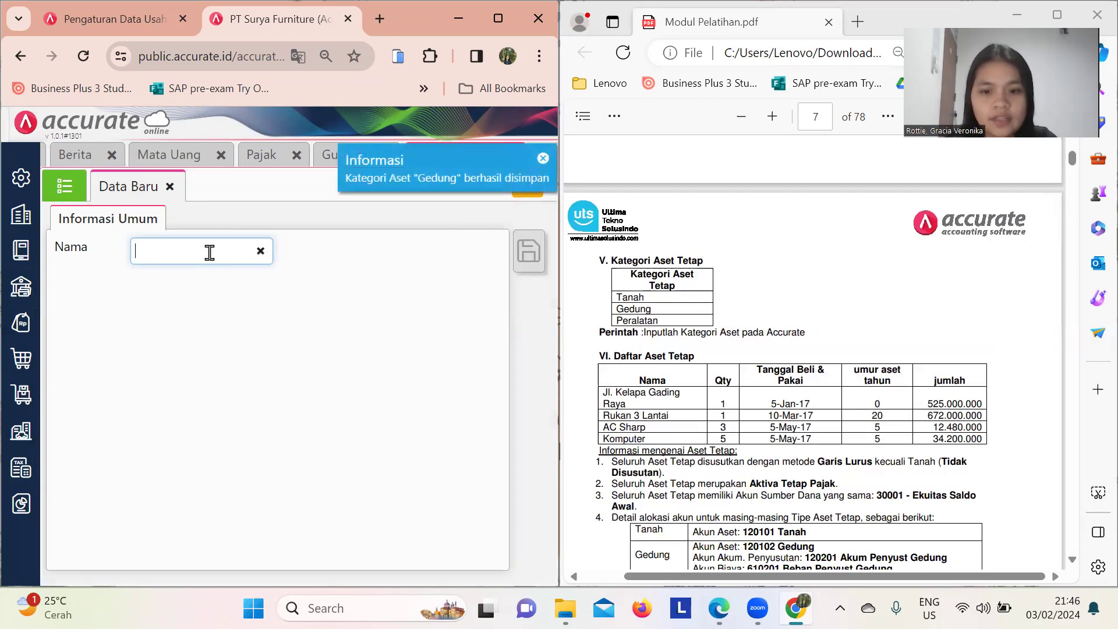
text(Peralat)
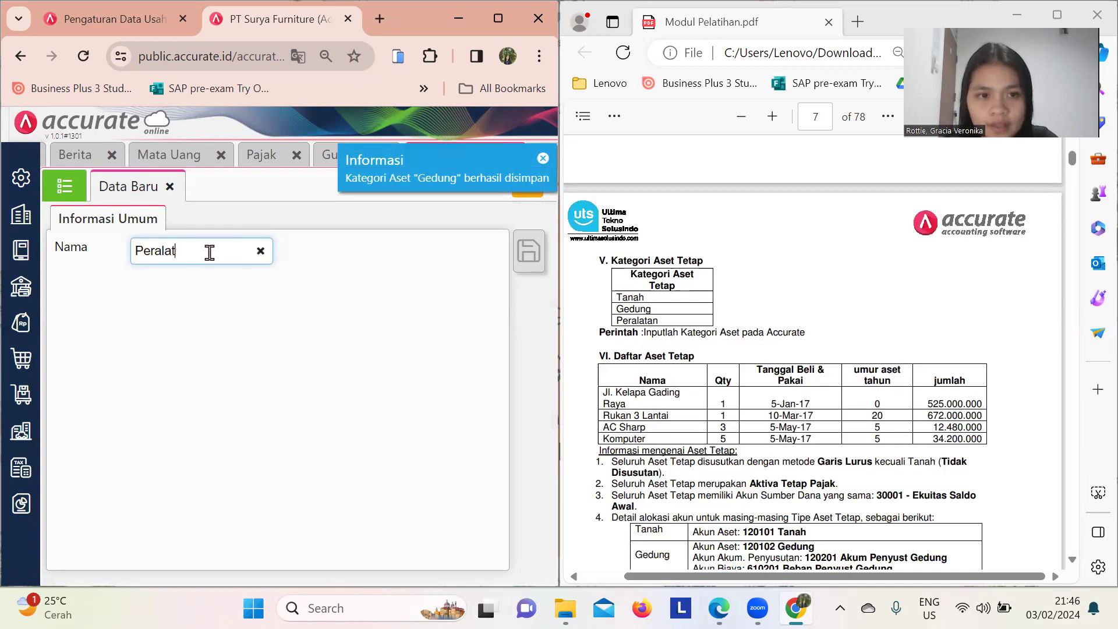
text(an)
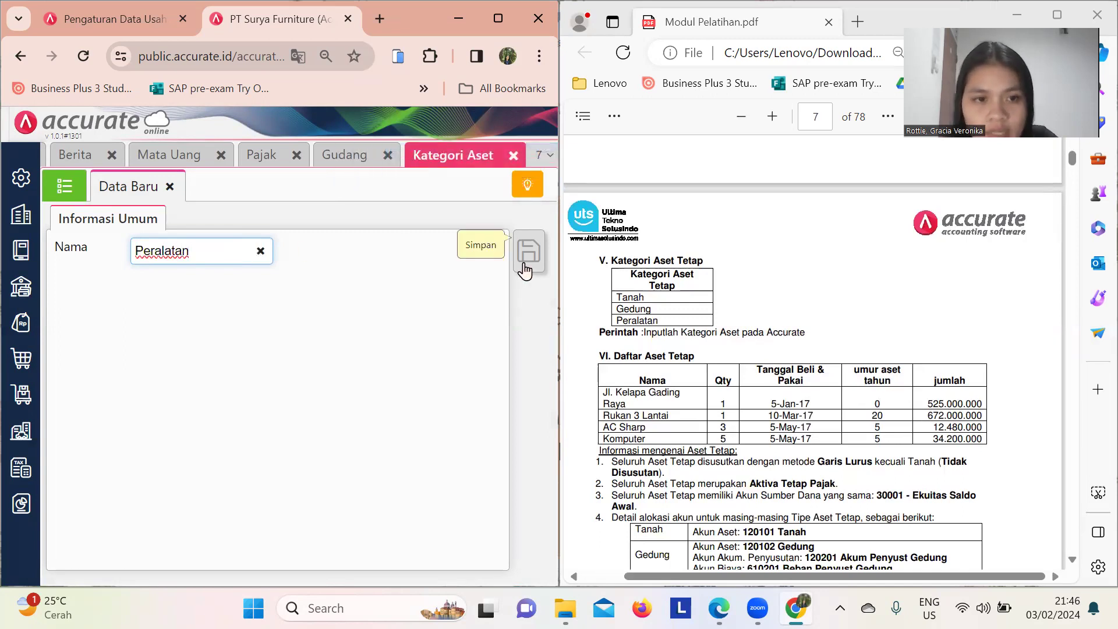
click(524, 269)
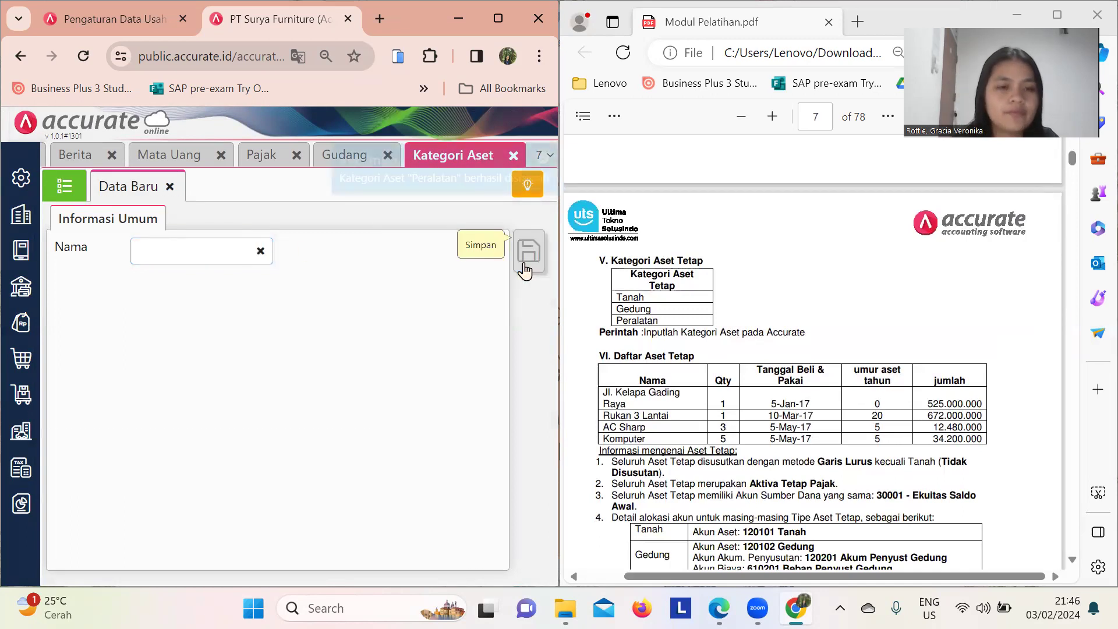
click(168, 187)
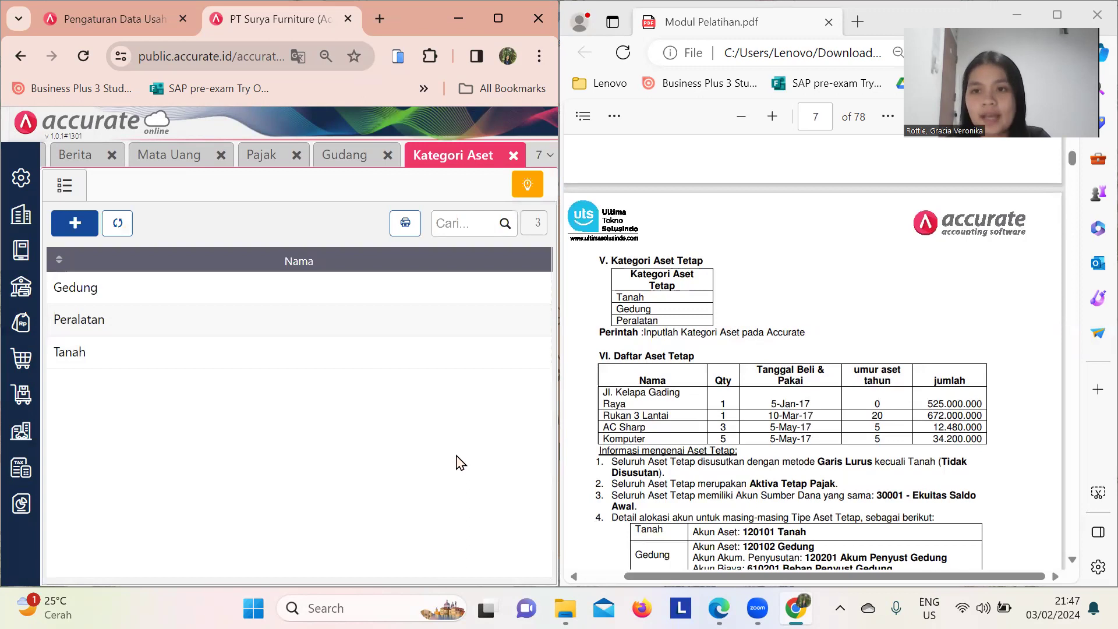
scroll(866, 407, up, 10)
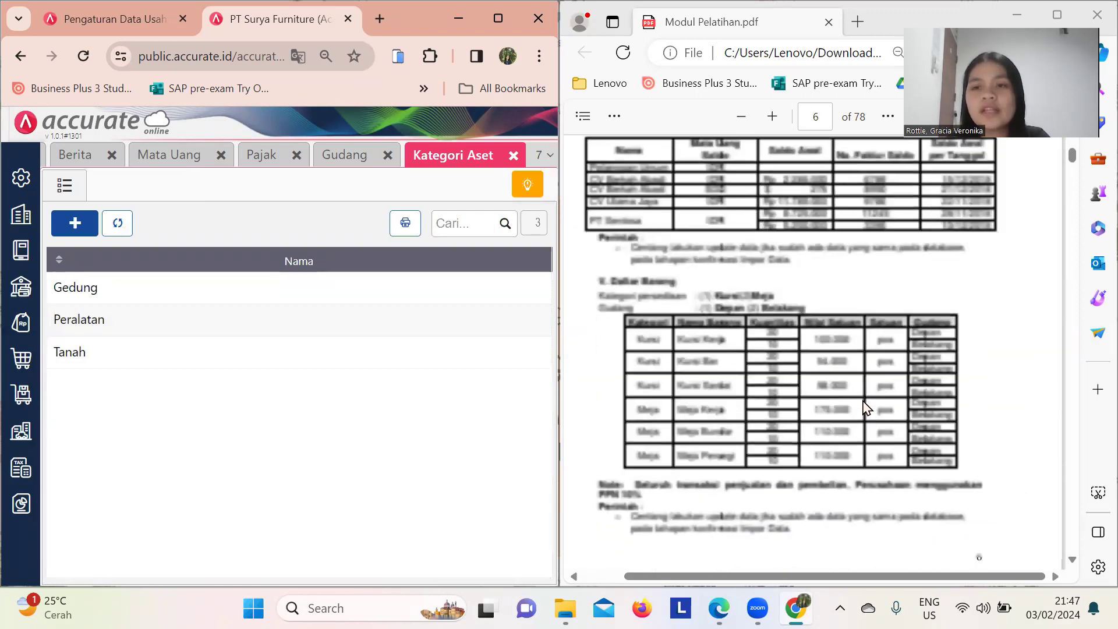
scroll(866, 407, up, 15)
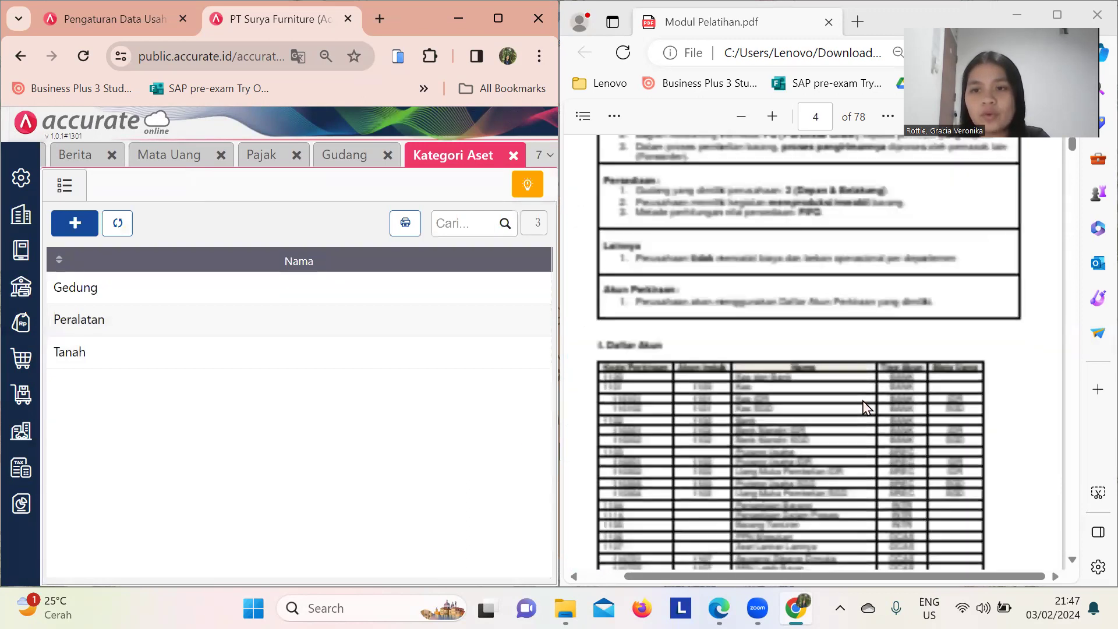
- Scroll the Modul Pelatihan PDF to section 1.1 Informasi Perusahaan on page 3
scroll(865, 408, up, 15)
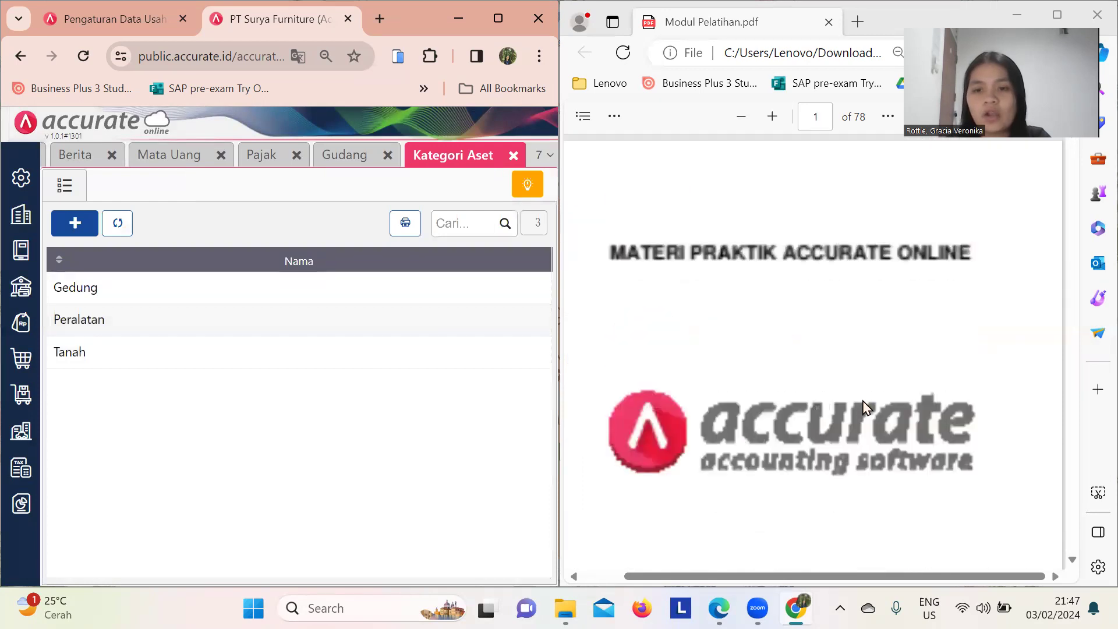
scroll(866, 407, down, 15)
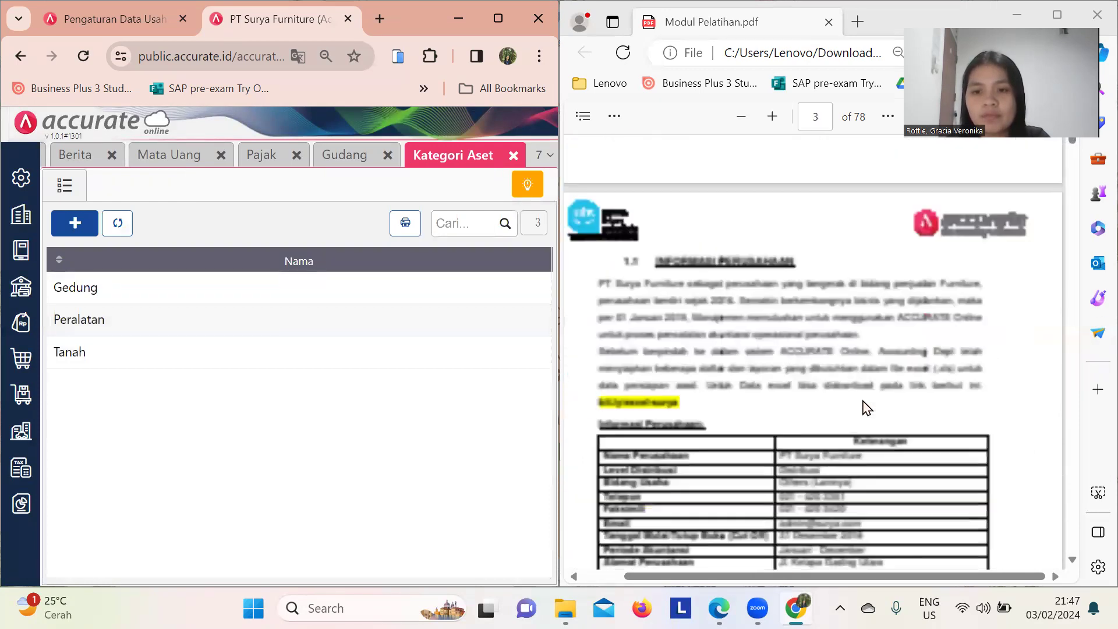
scroll(865, 408, down, 2)
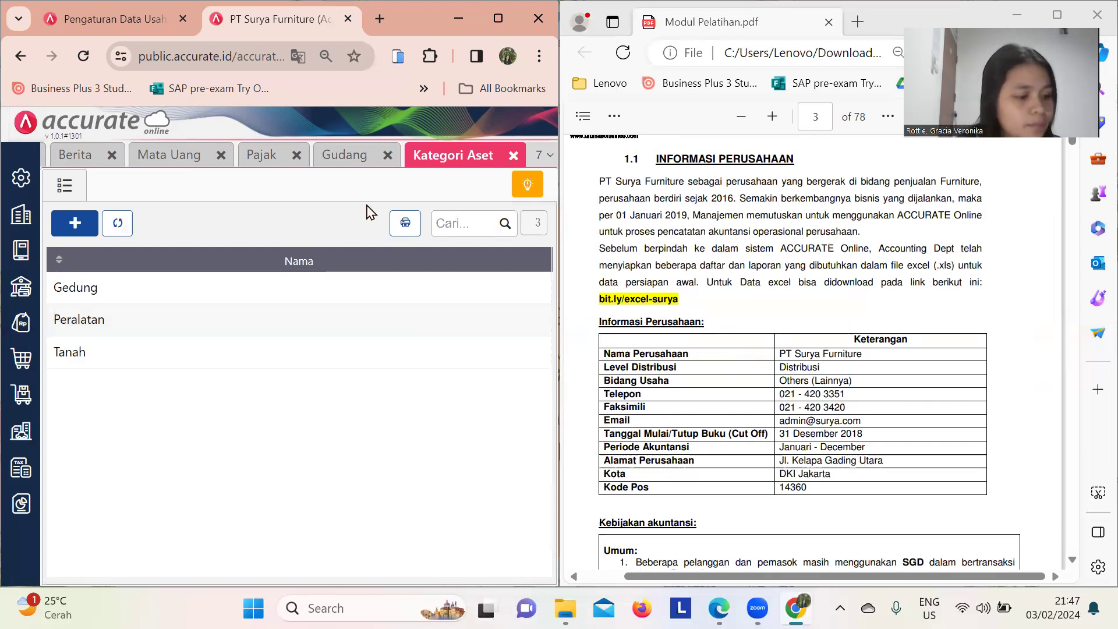
- Close the Kategori Aset, Gudang, Pajak, Mata Uang and Berita pages, then open Buku Besar
click(514, 159)
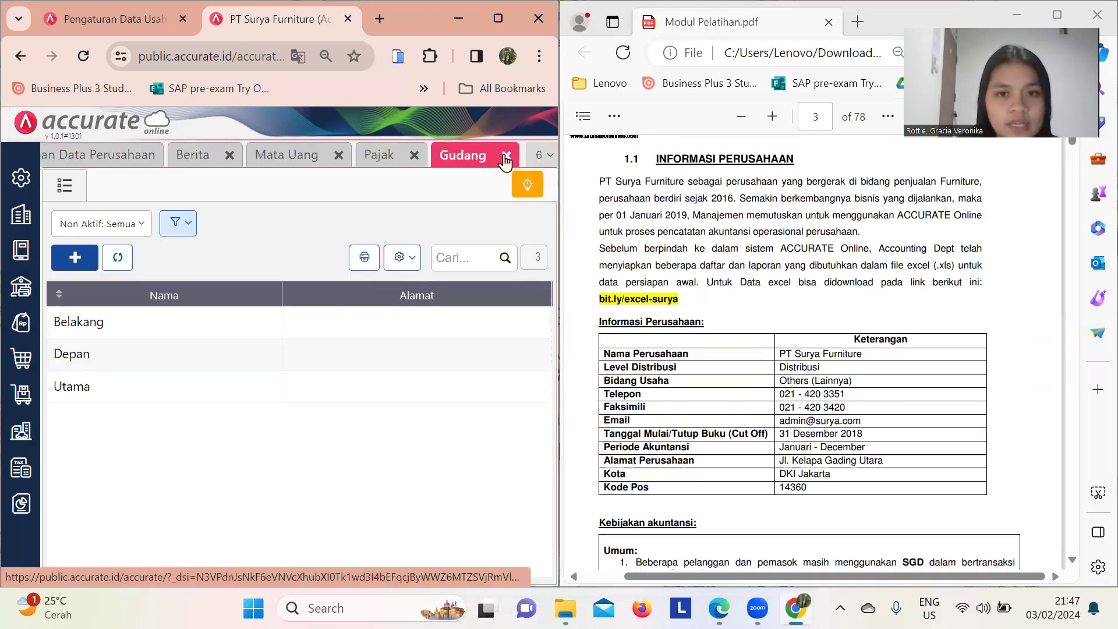
click(506, 159)
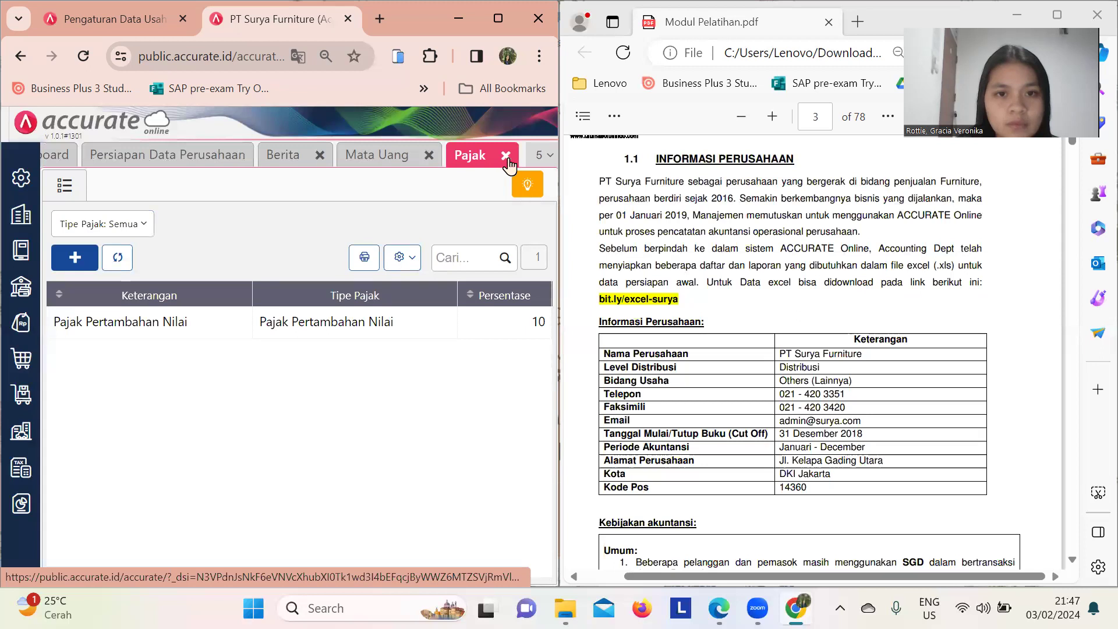
click(506, 157)
click(477, 161)
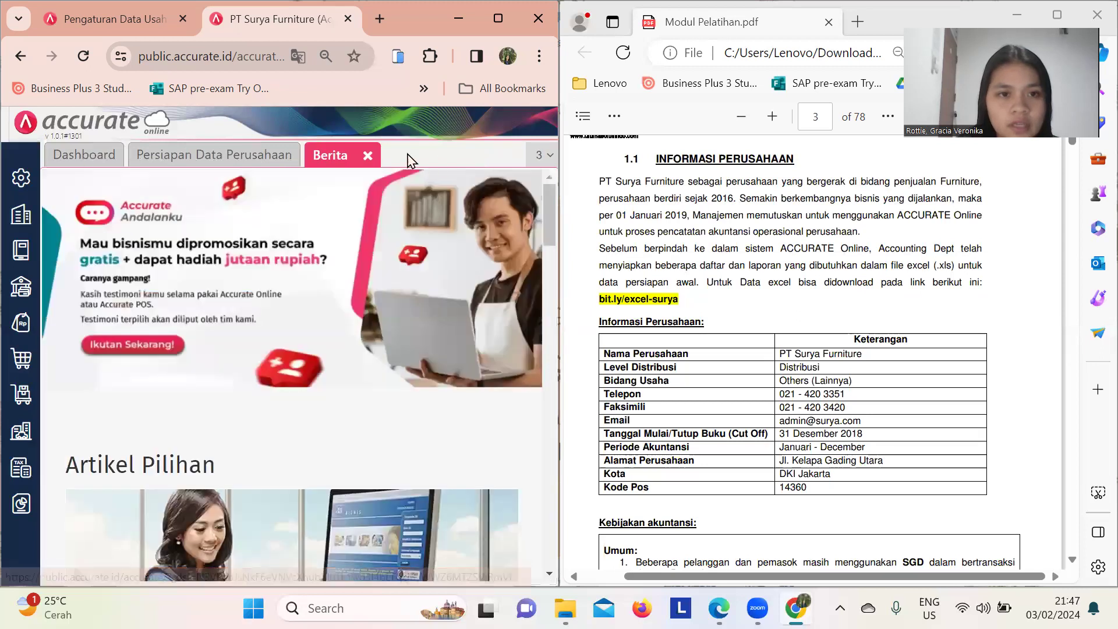
click(369, 157)
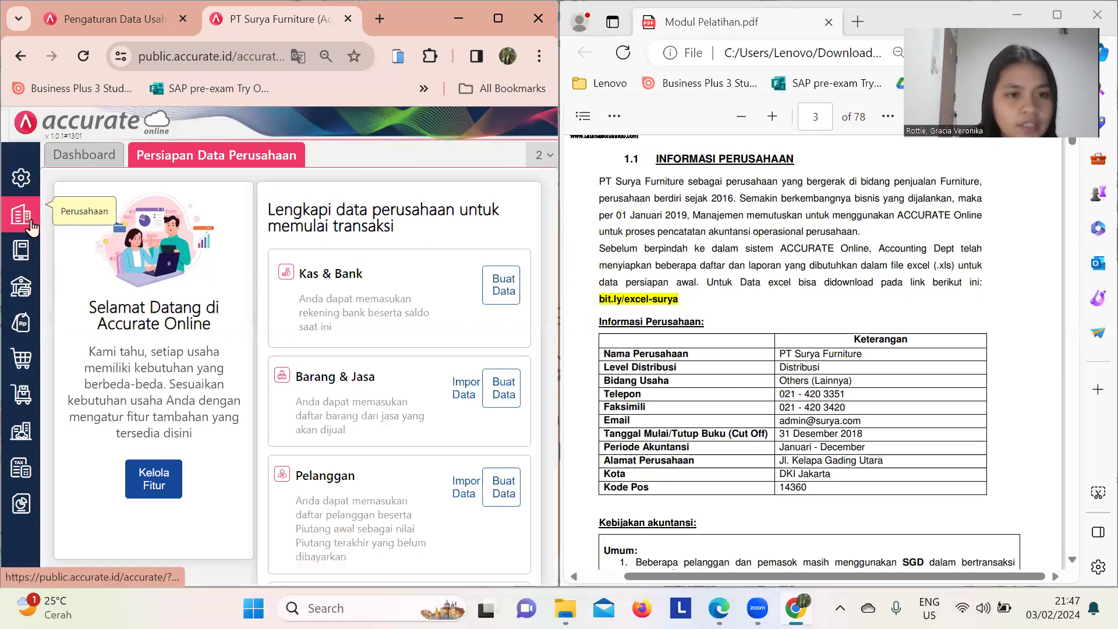
click(20, 264)
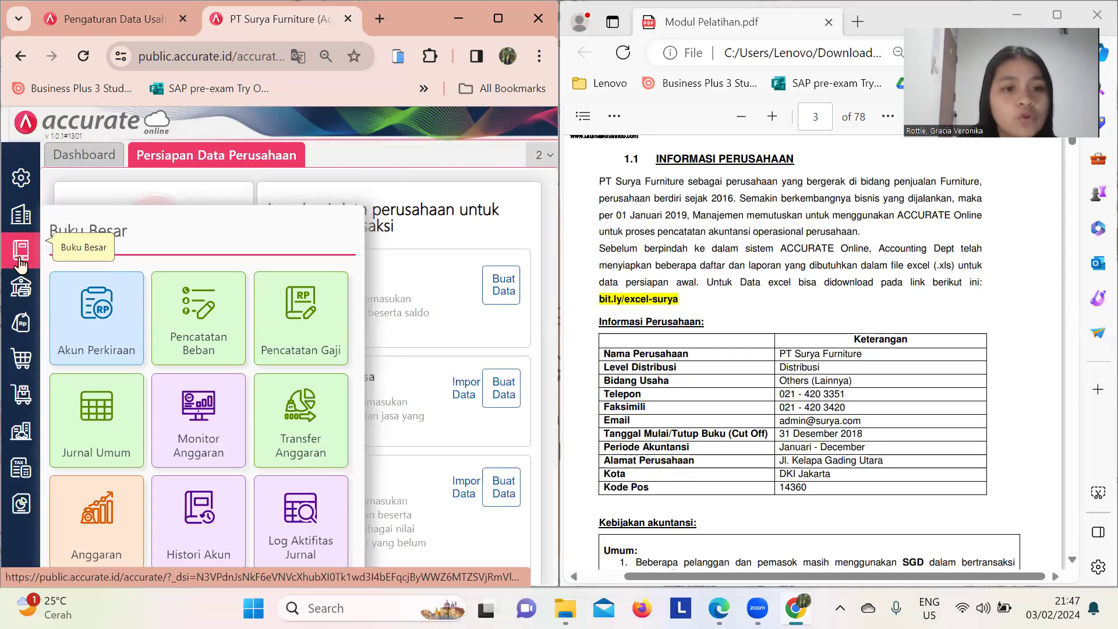
- Open Akun Perkiraan and start an Impor dari Excel of accounts
click(110, 339)
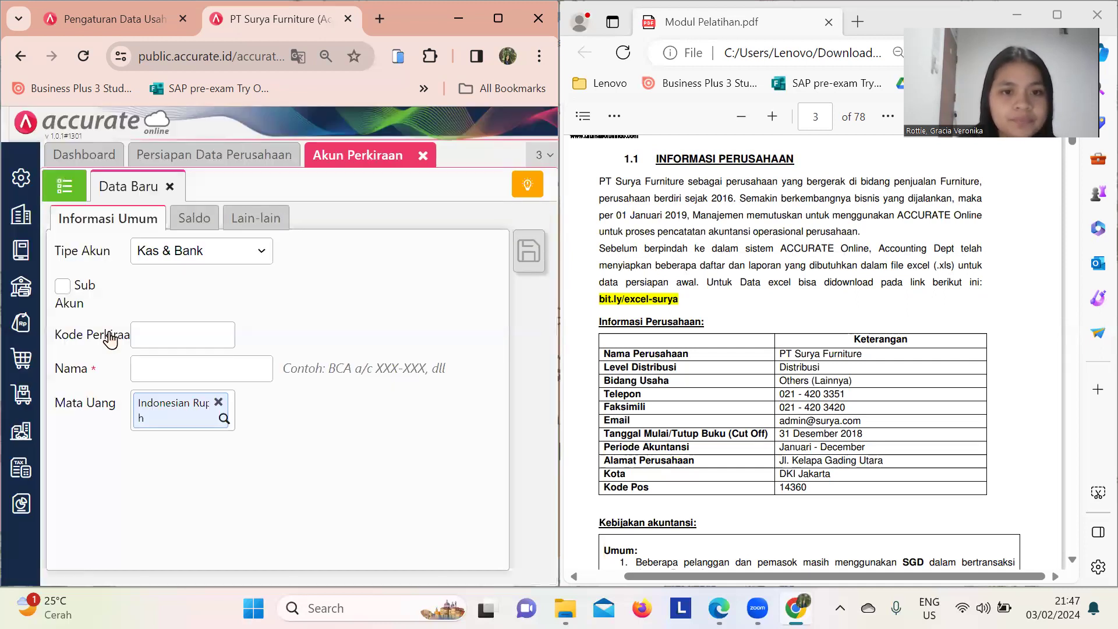
click(169, 186)
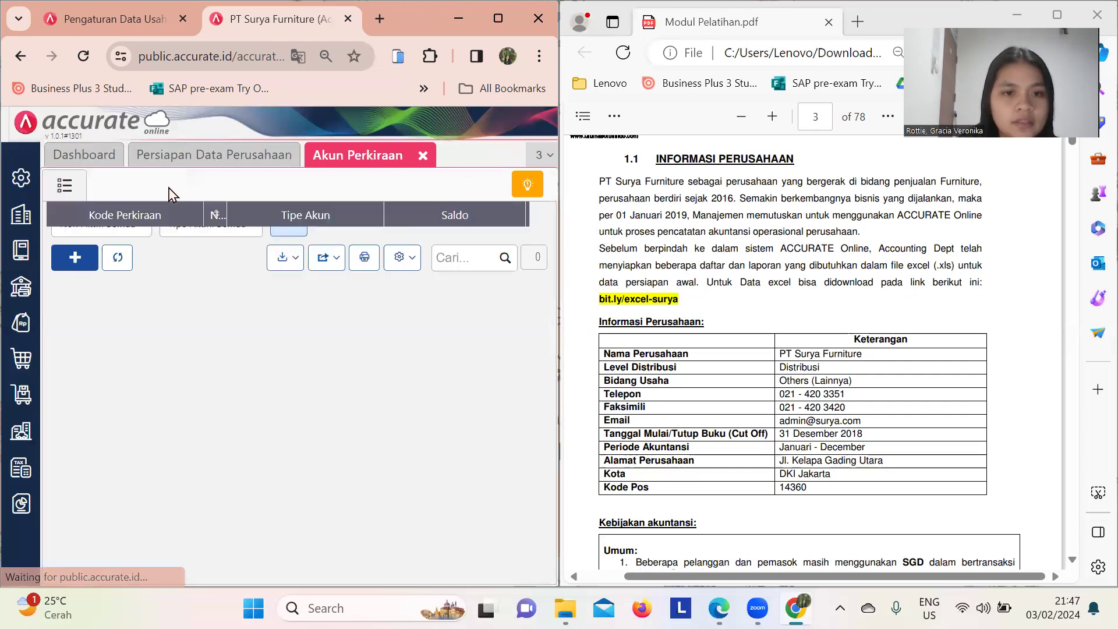
click(296, 269)
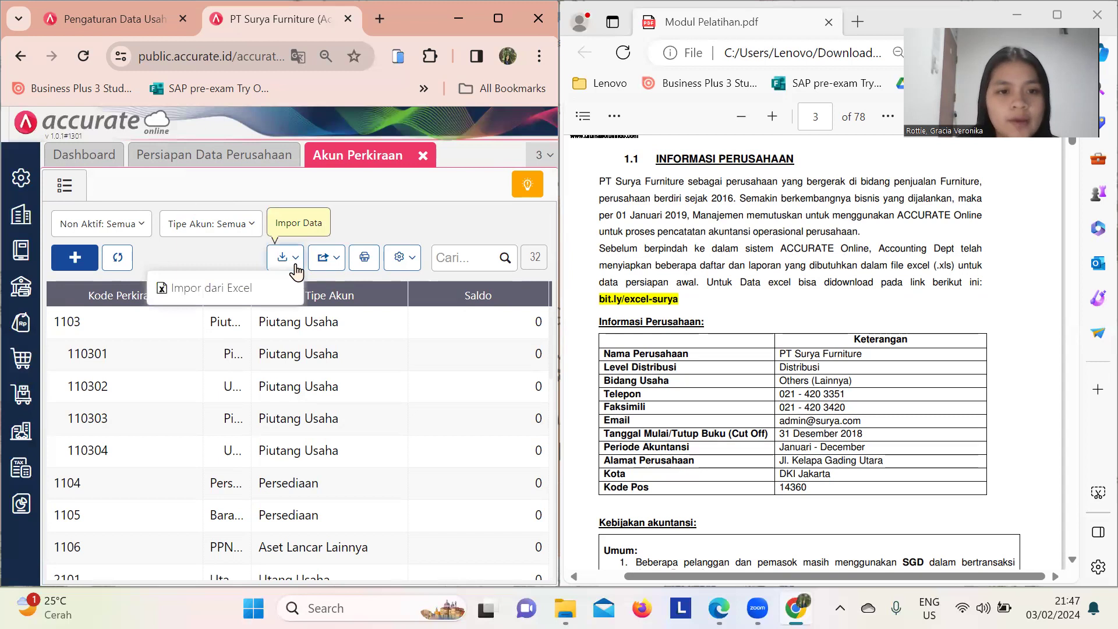
click(223, 291)
- Upload 1. Daftar Akun with updates allowed and import it, giving 73 accounts
click(213, 567)
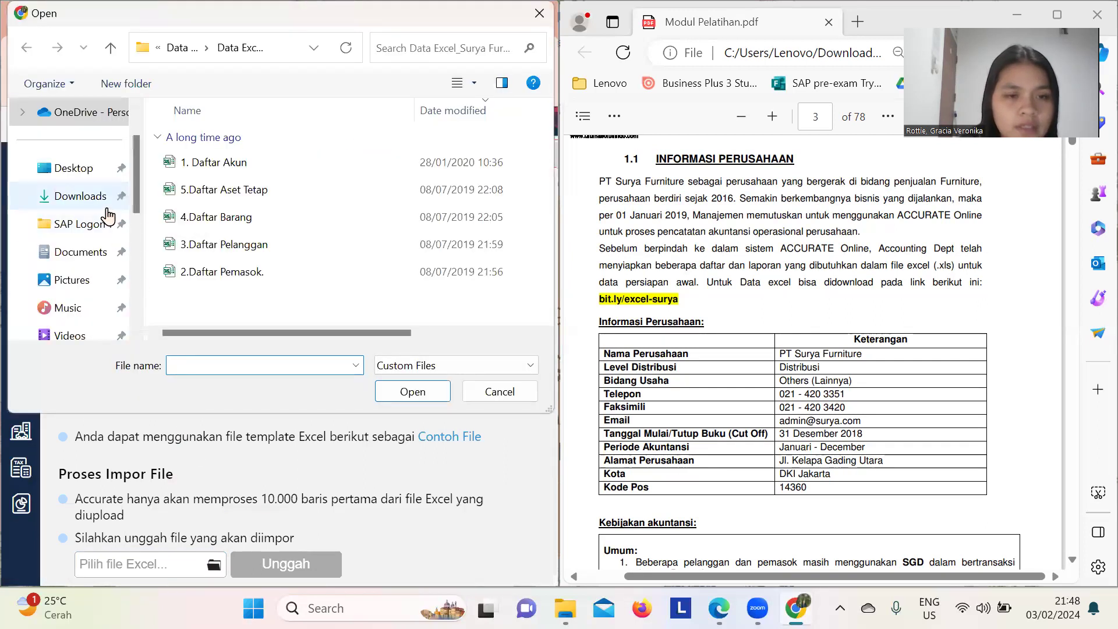
click(232, 163)
click(412, 391)
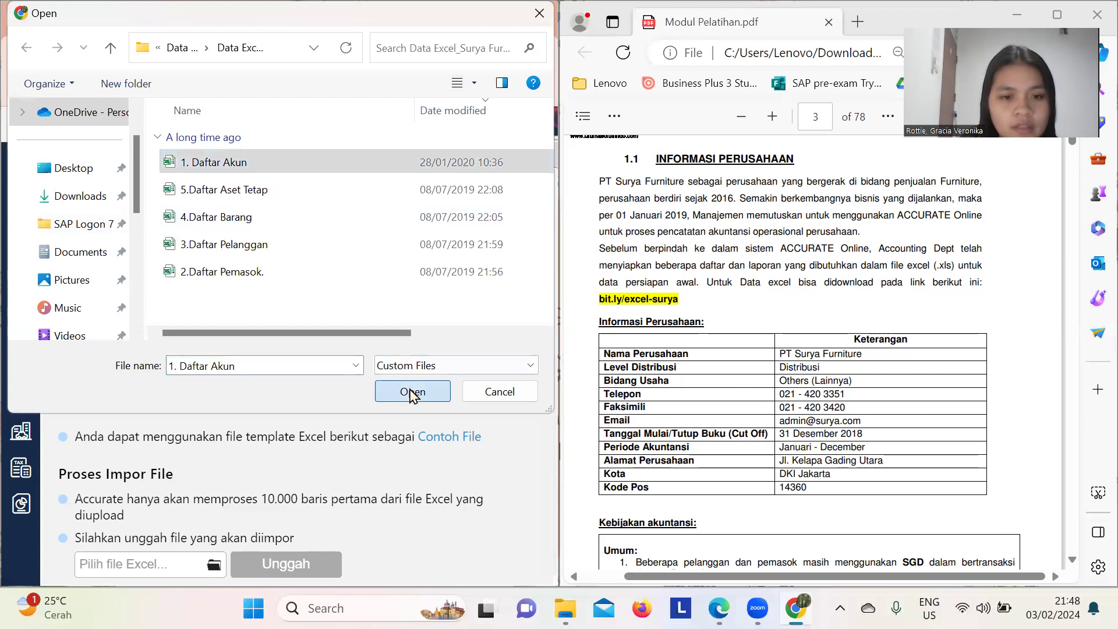
click(299, 566)
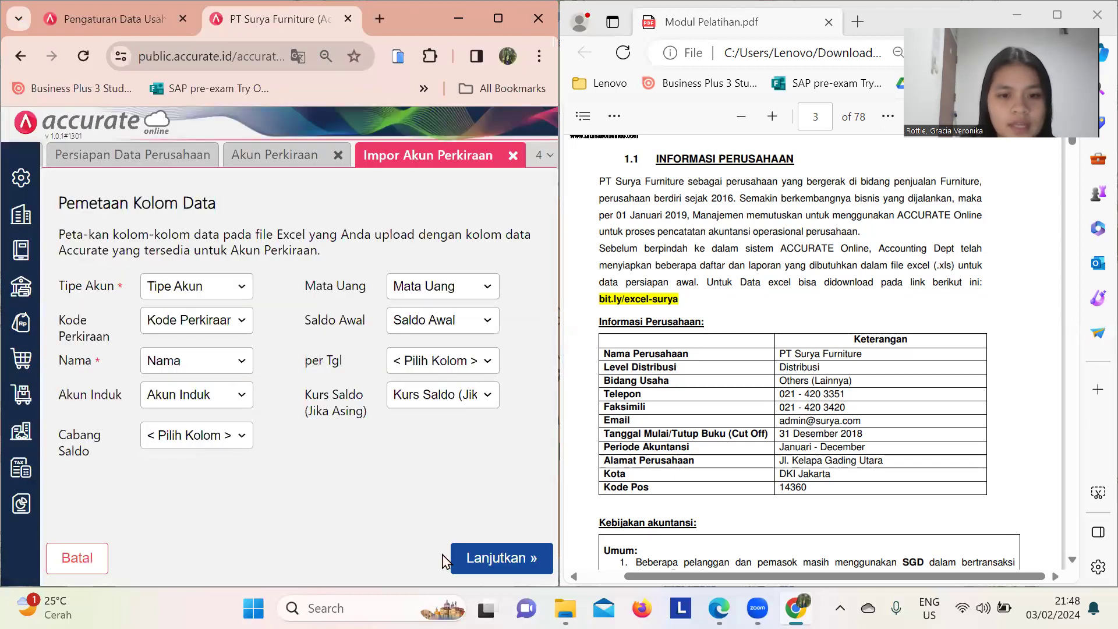
click(475, 559)
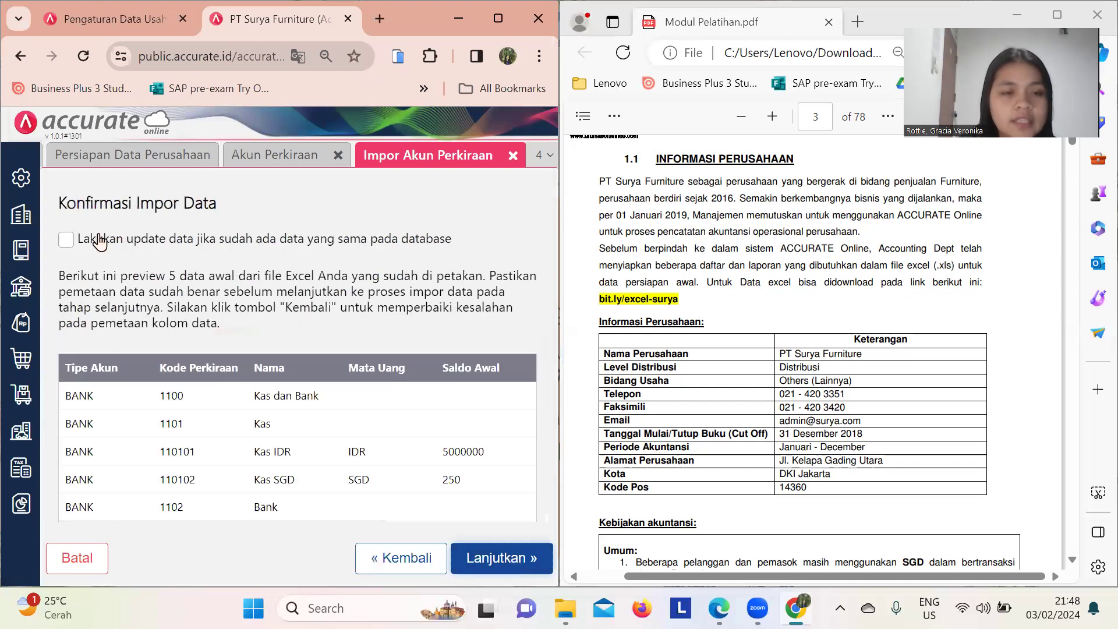
click(66, 241)
click(497, 560)
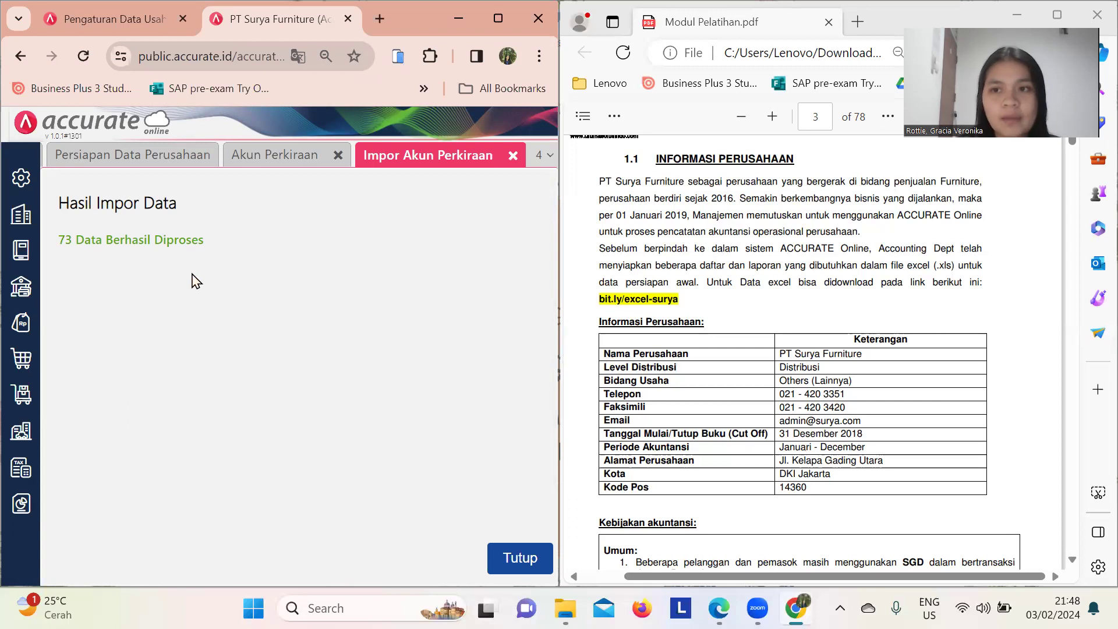
click(516, 557)
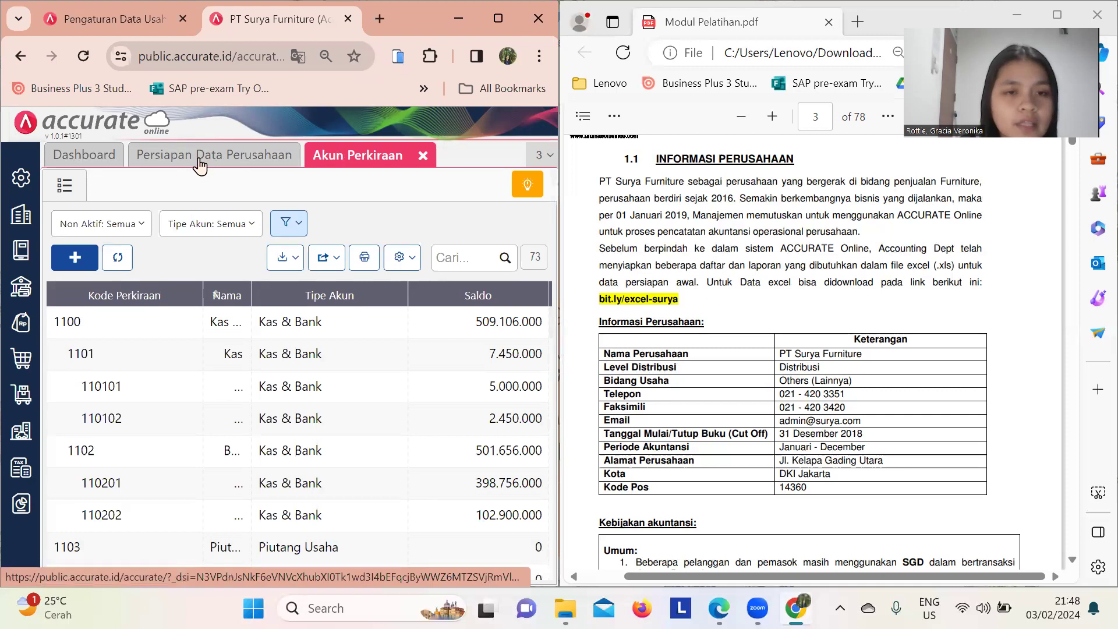
- Import 4.Daftar Barang into Barang & Jasa with updates allowed, processing 12 items
click(200, 166)
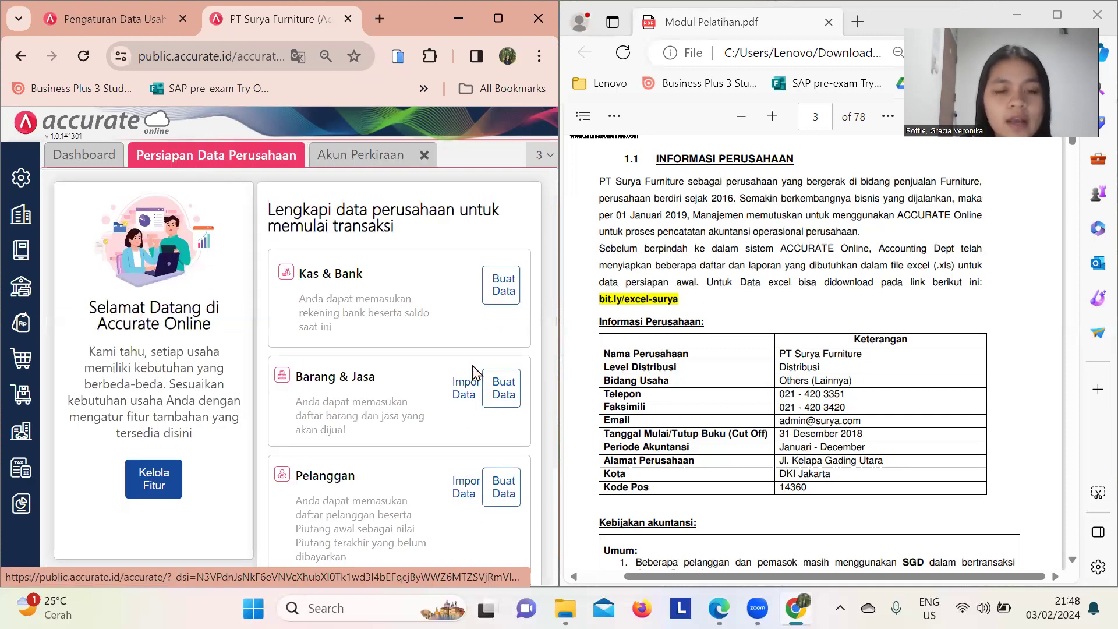
click(465, 393)
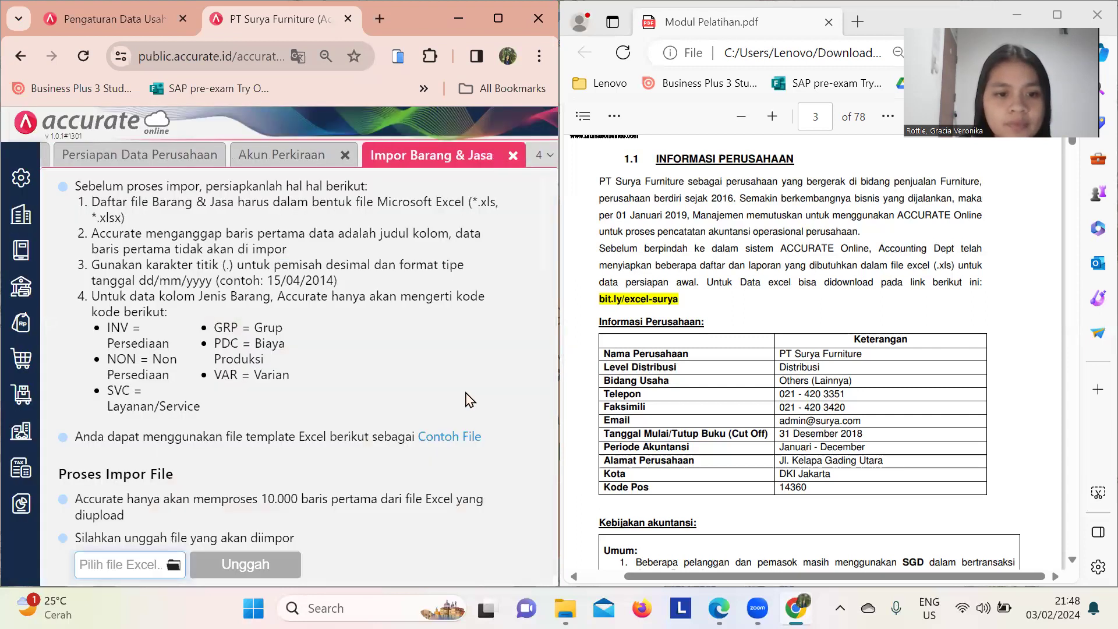
click(174, 565)
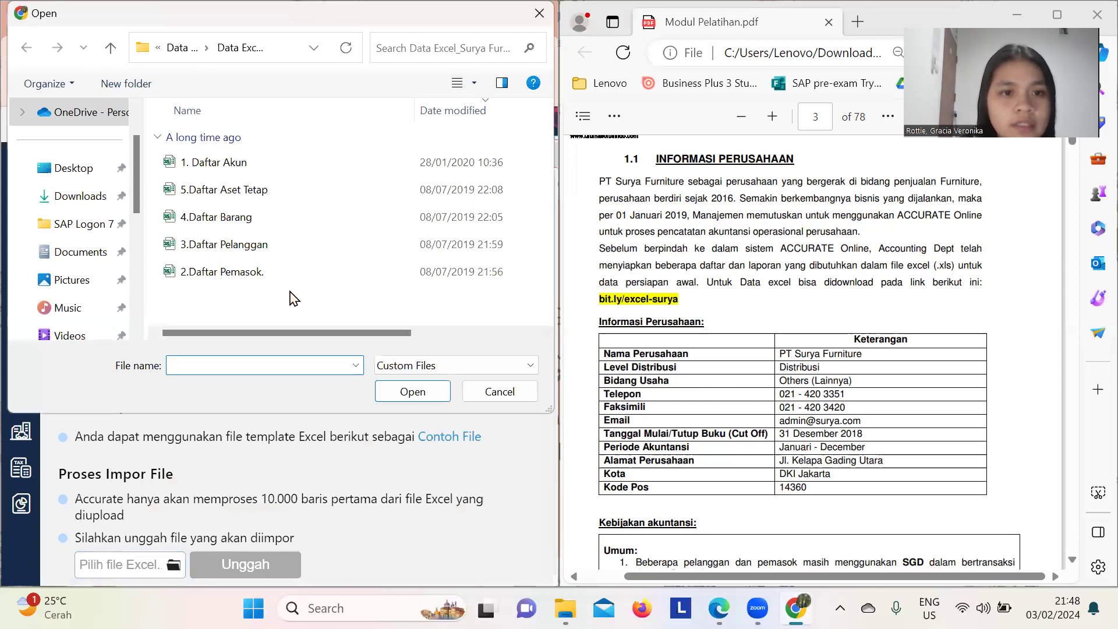
click(221, 218)
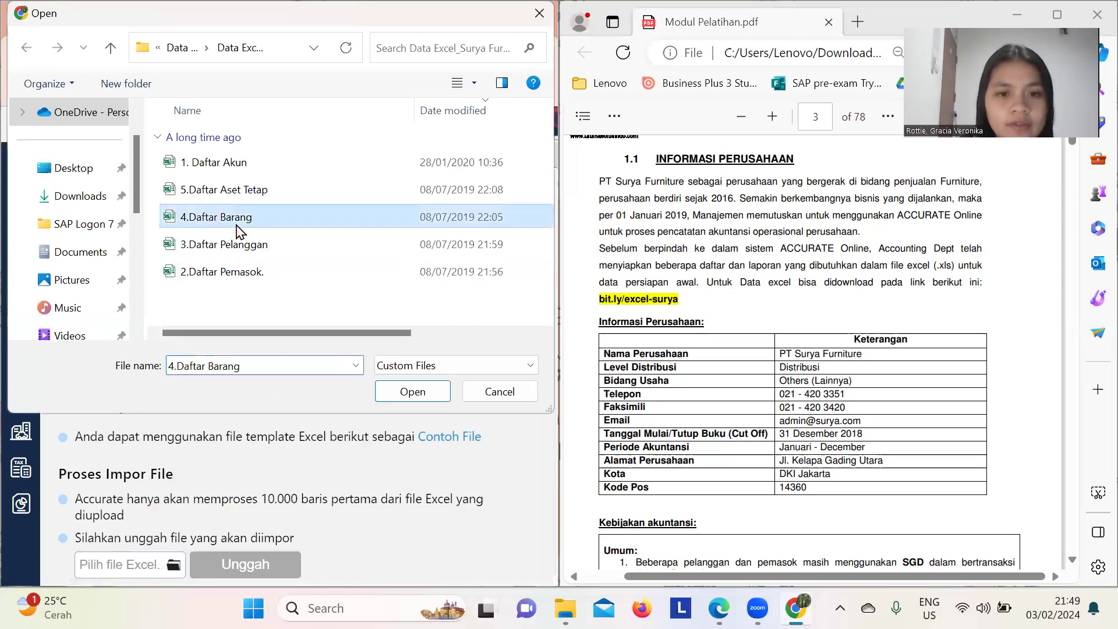
click(412, 392)
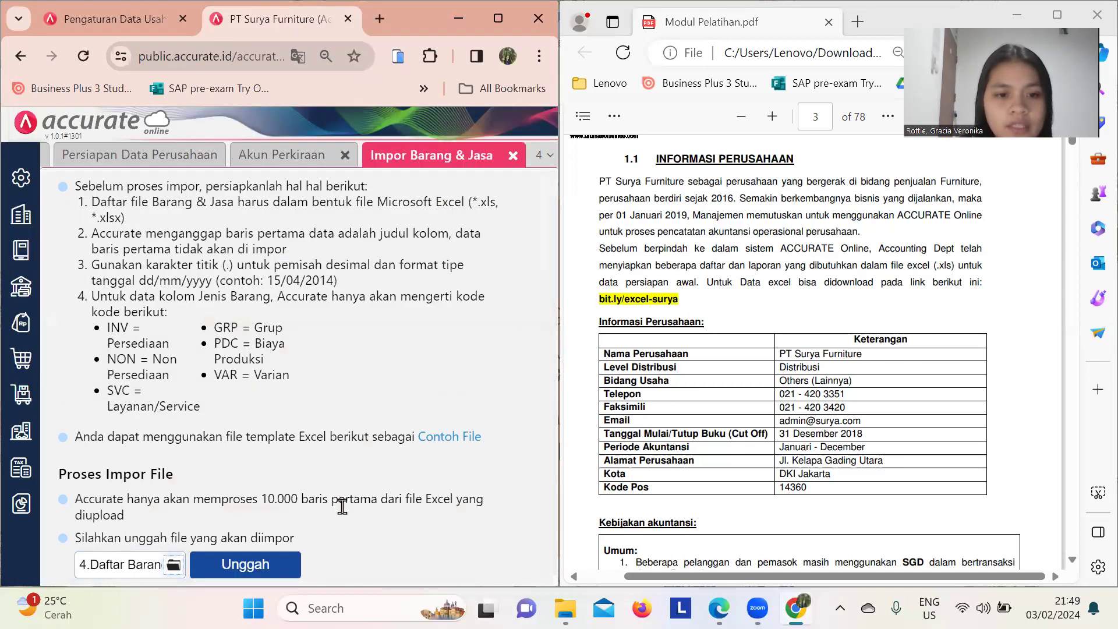
click(281, 562)
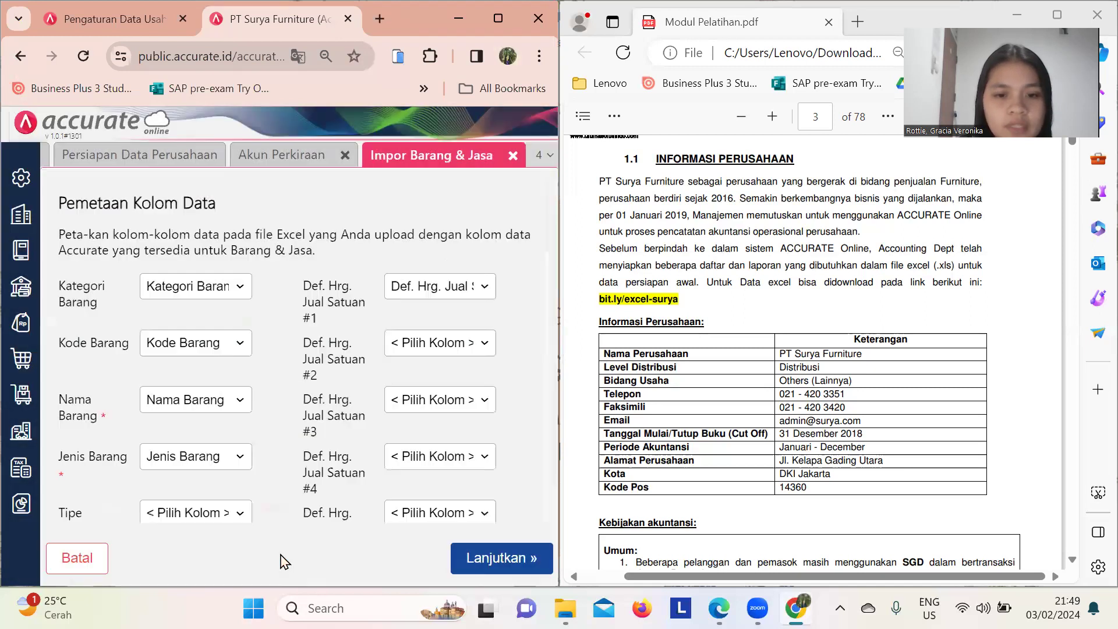
click(472, 565)
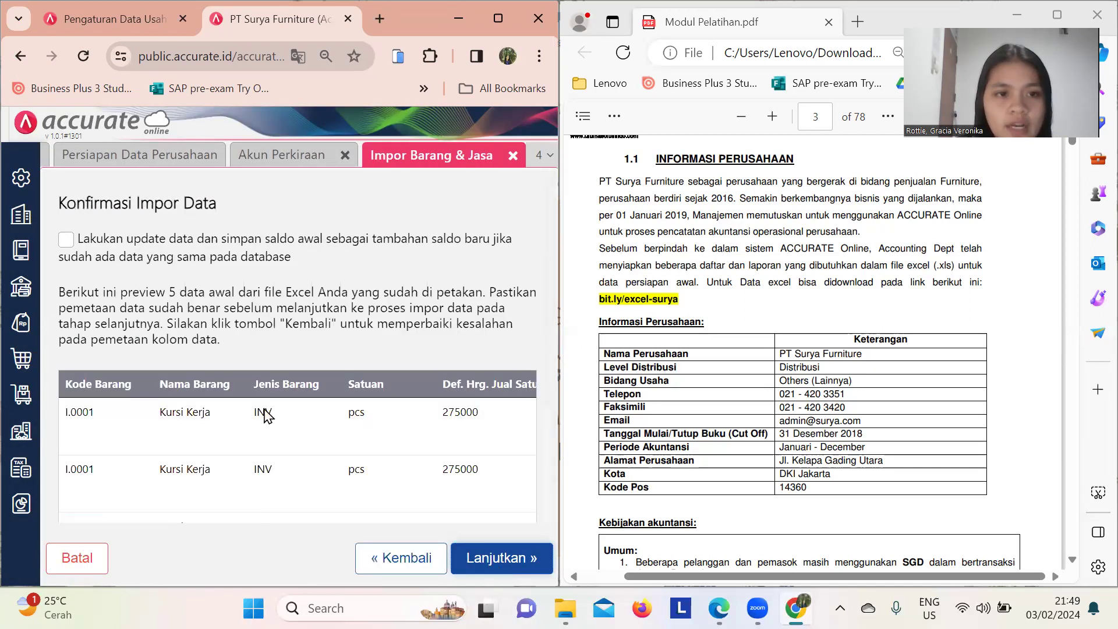
click(65, 239)
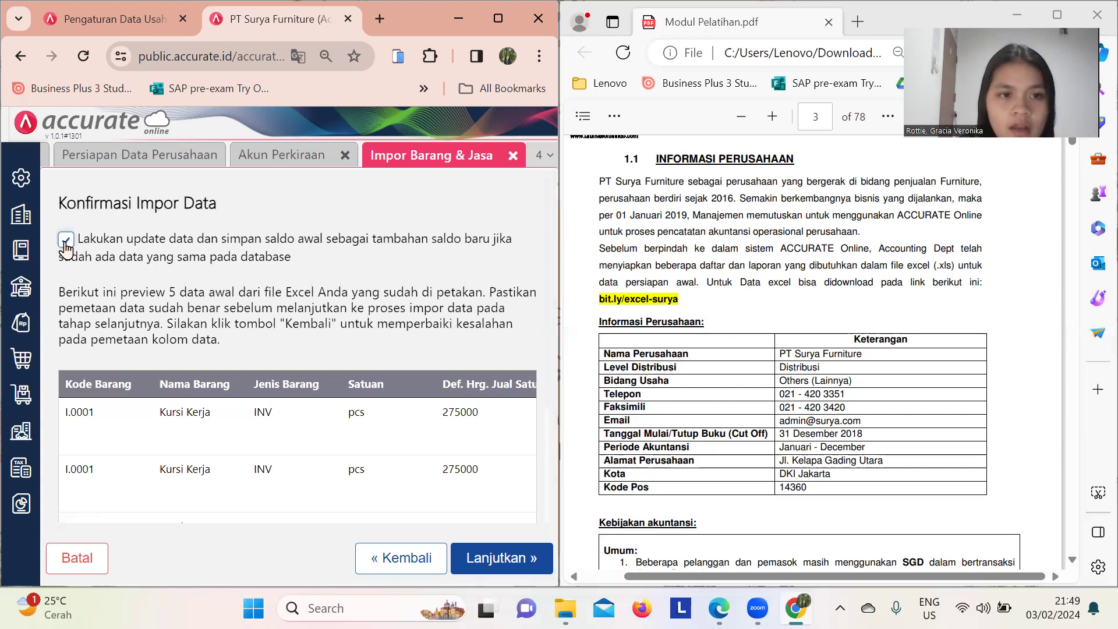
click(502, 560)
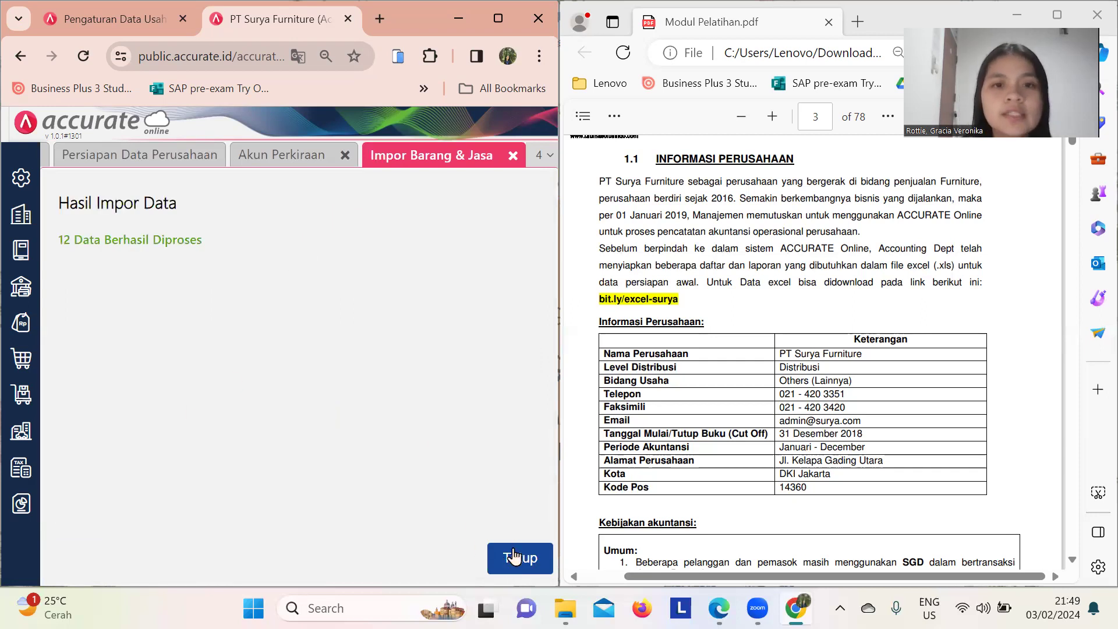
click(514, 557)
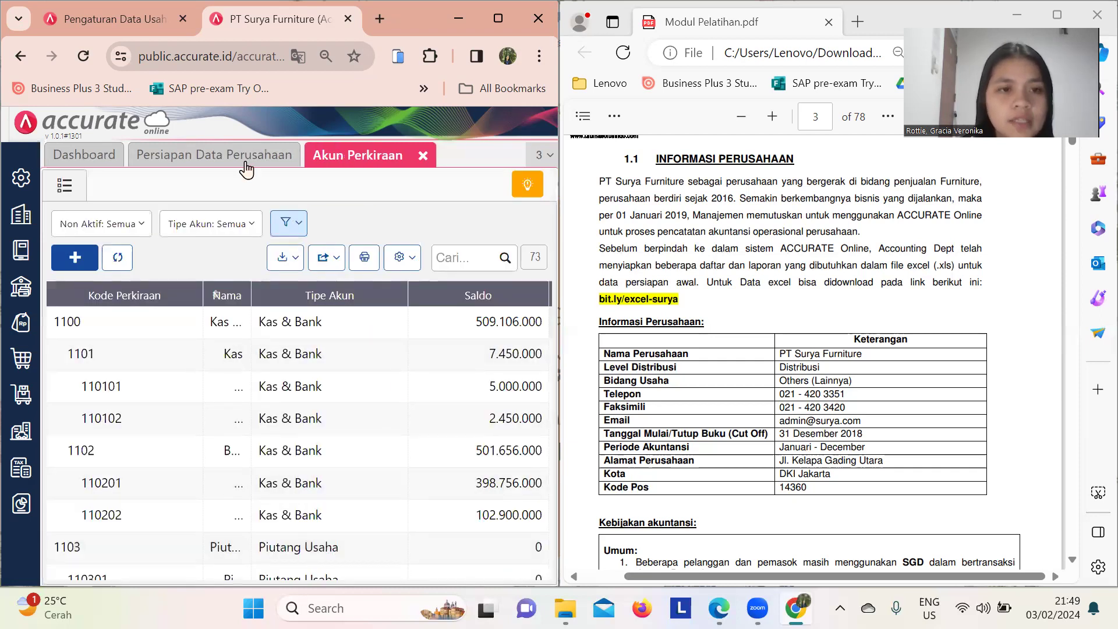
- Import customers from the 3.Daftar Pelanggan file via the setup page, processing 6 records
click(246, 166)
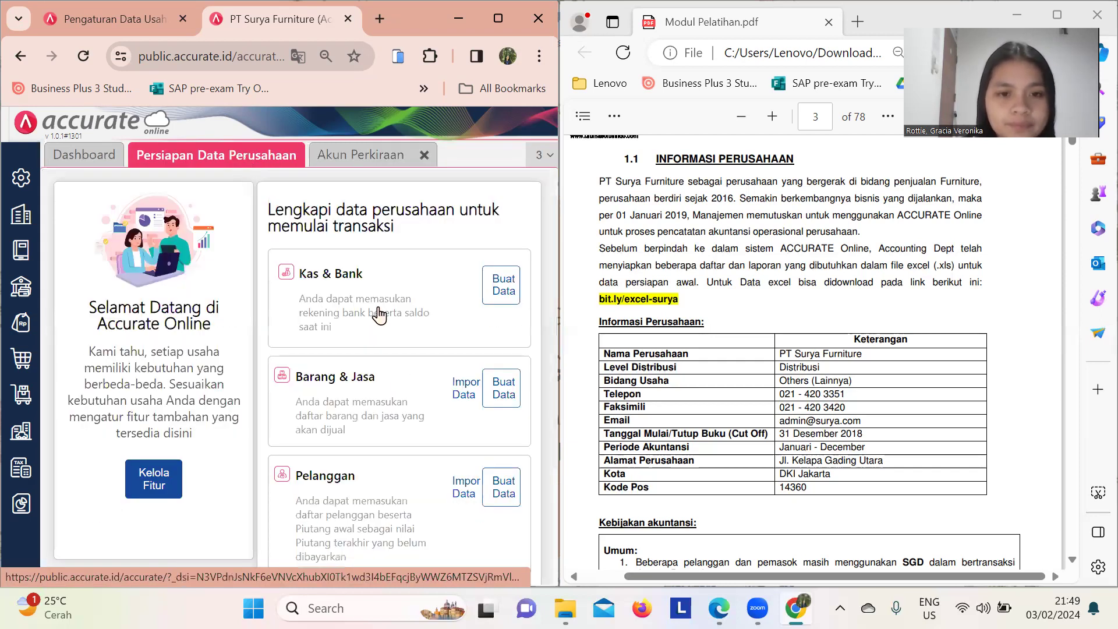
scroll(401, 373, down, 1)
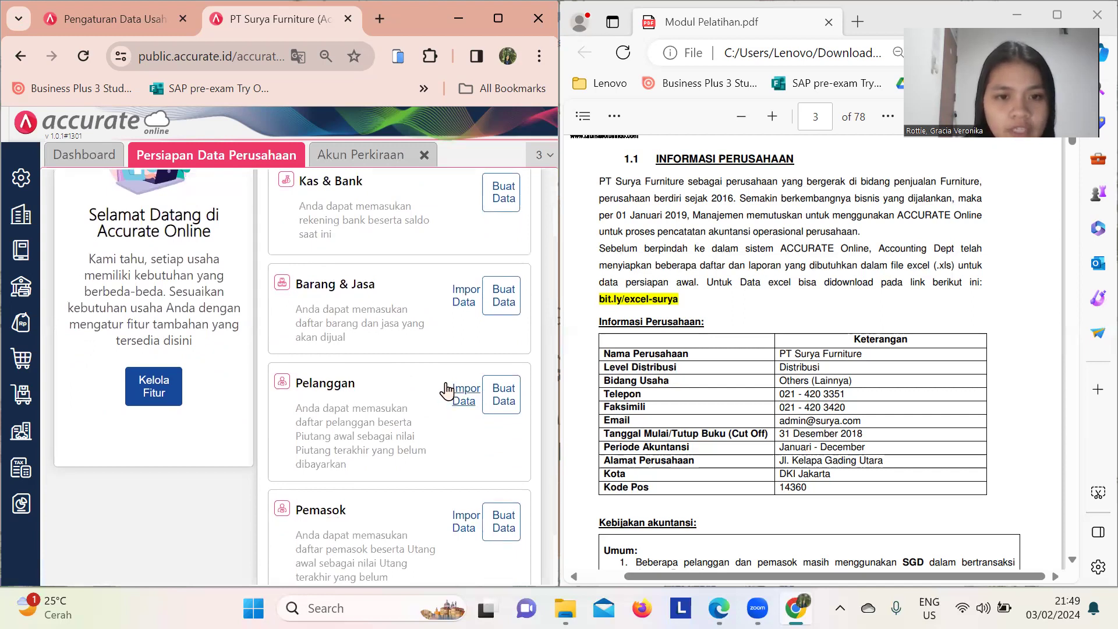
click(475, 401)
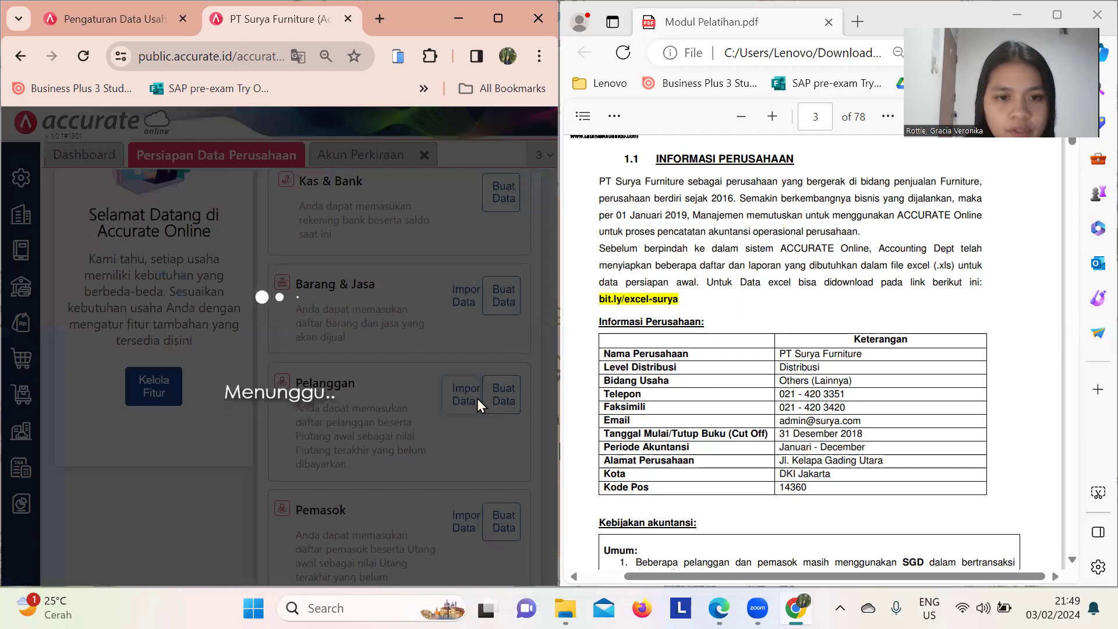
click(213, 573)
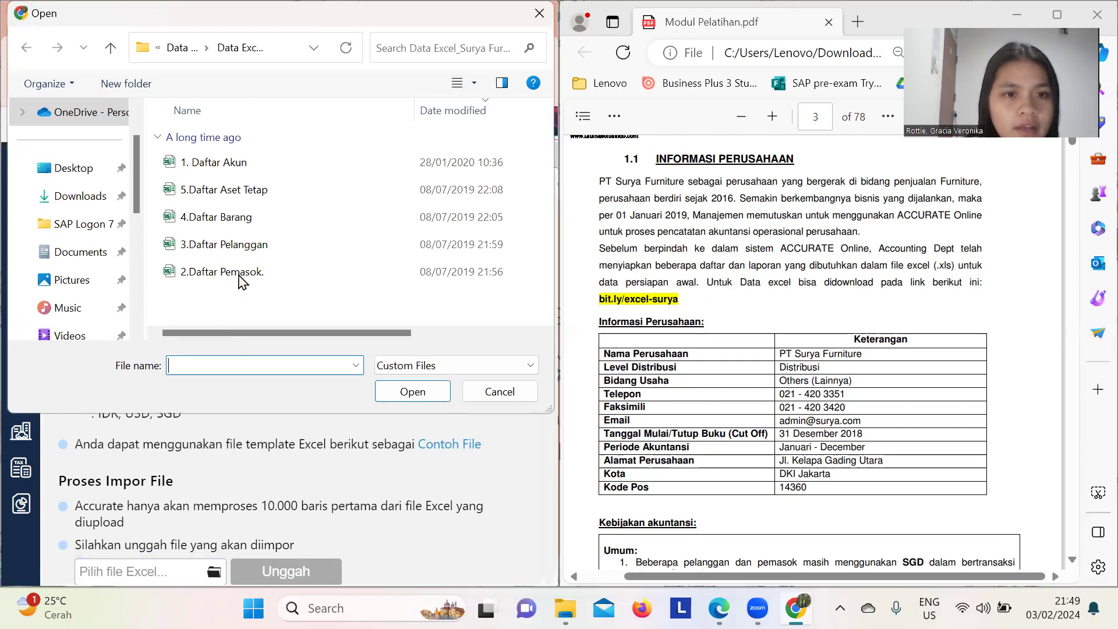
click(220, 247)
click(412, 392)
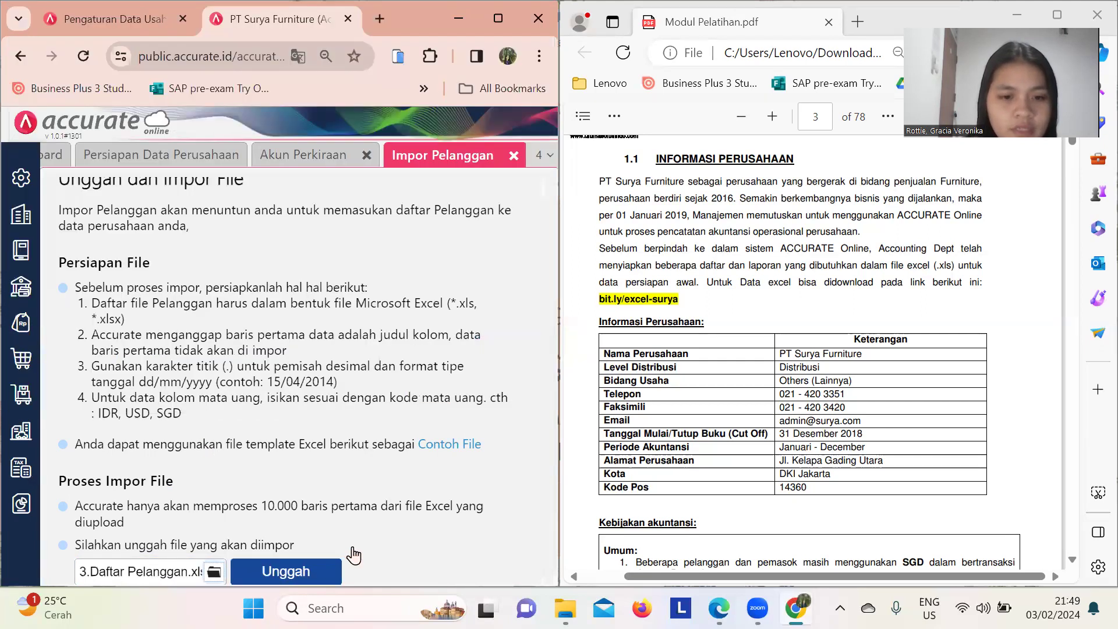
click(332, 568)
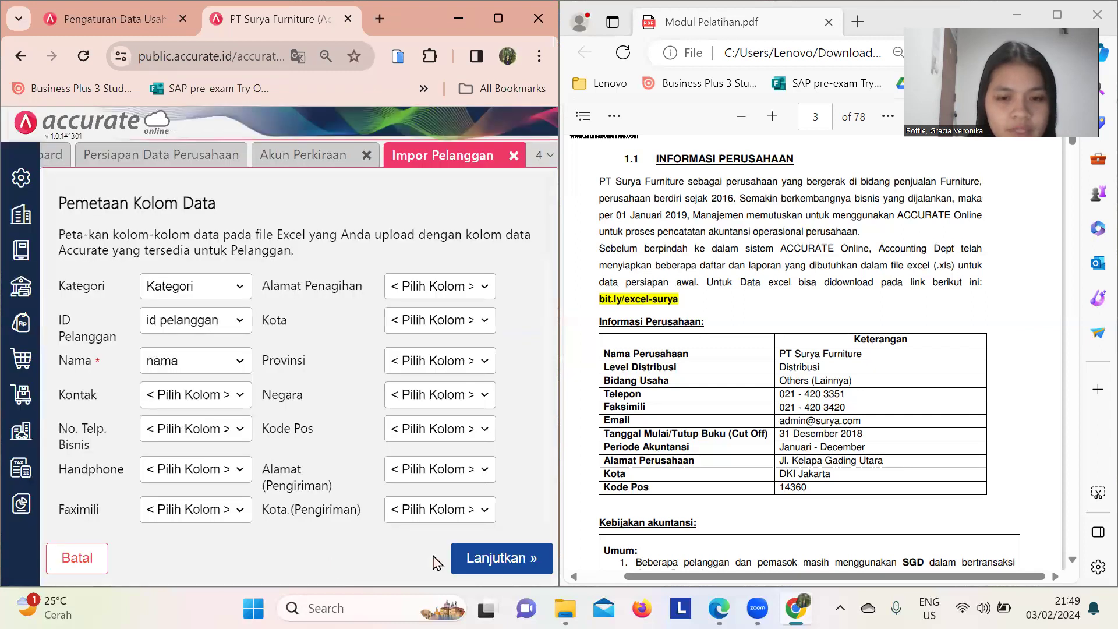
click(504, 568)
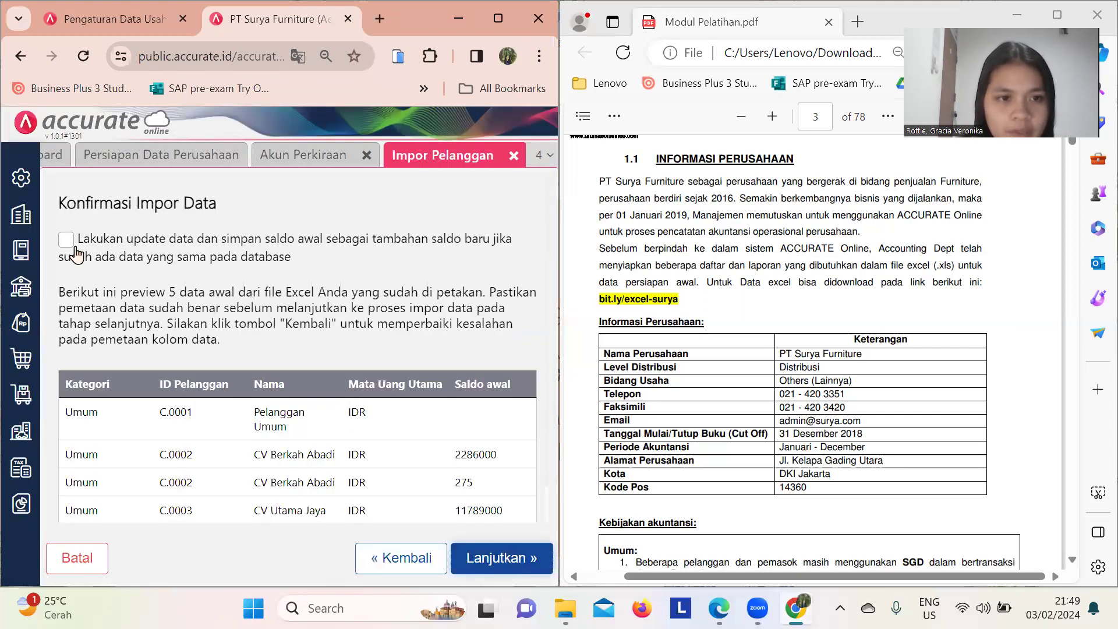
click(505, 565)
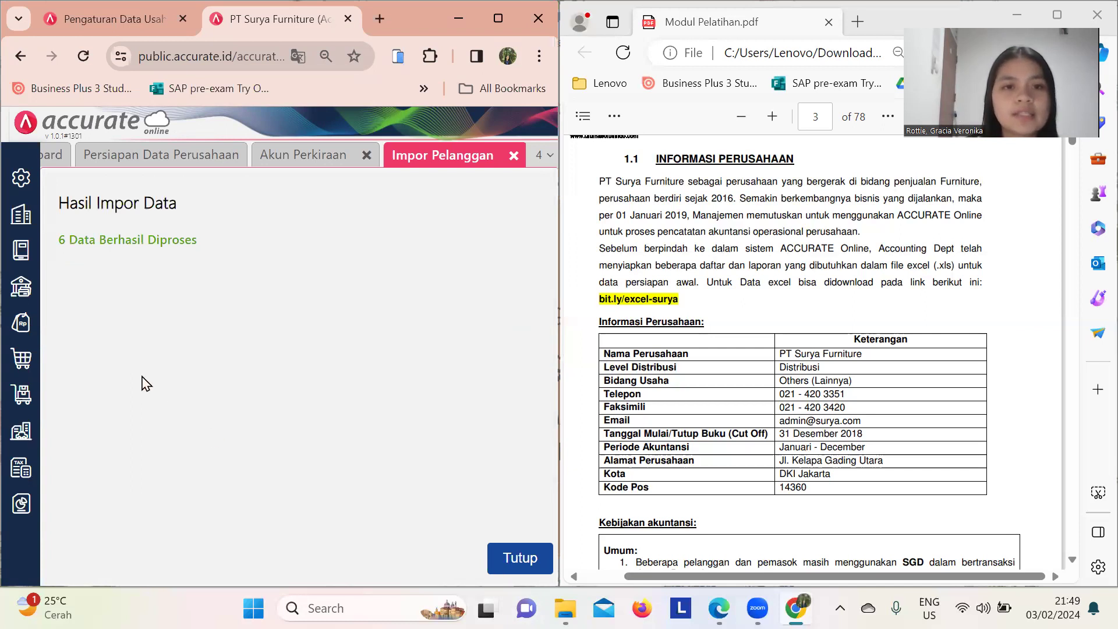
- Close the customer import results and select 2.Daftar Pemasok for the supplier import
click(508, 562)
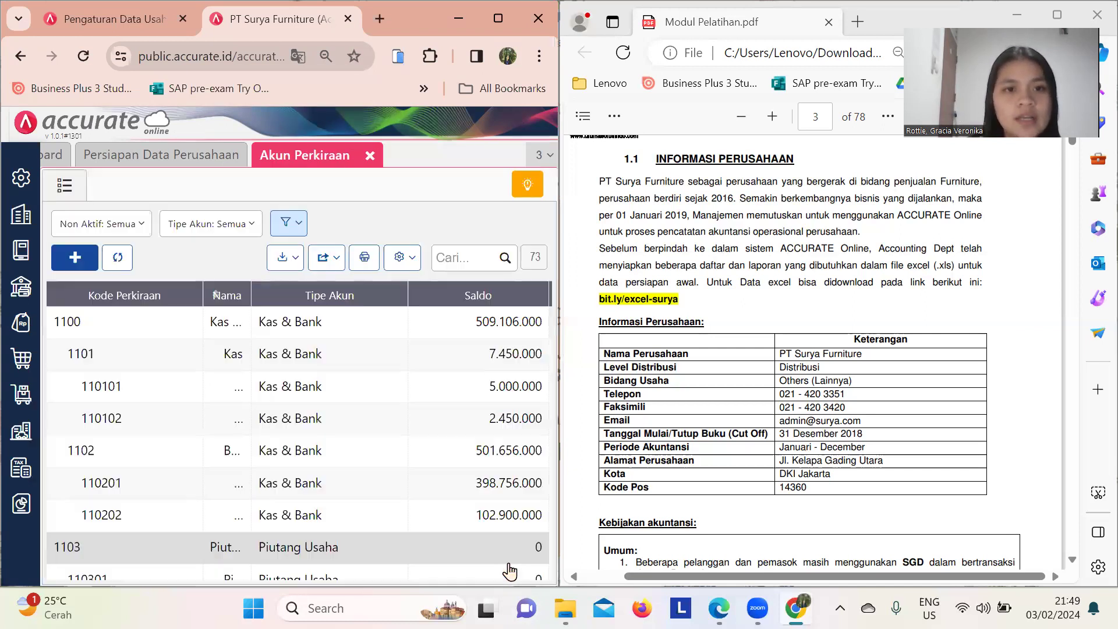
click(240, 162)
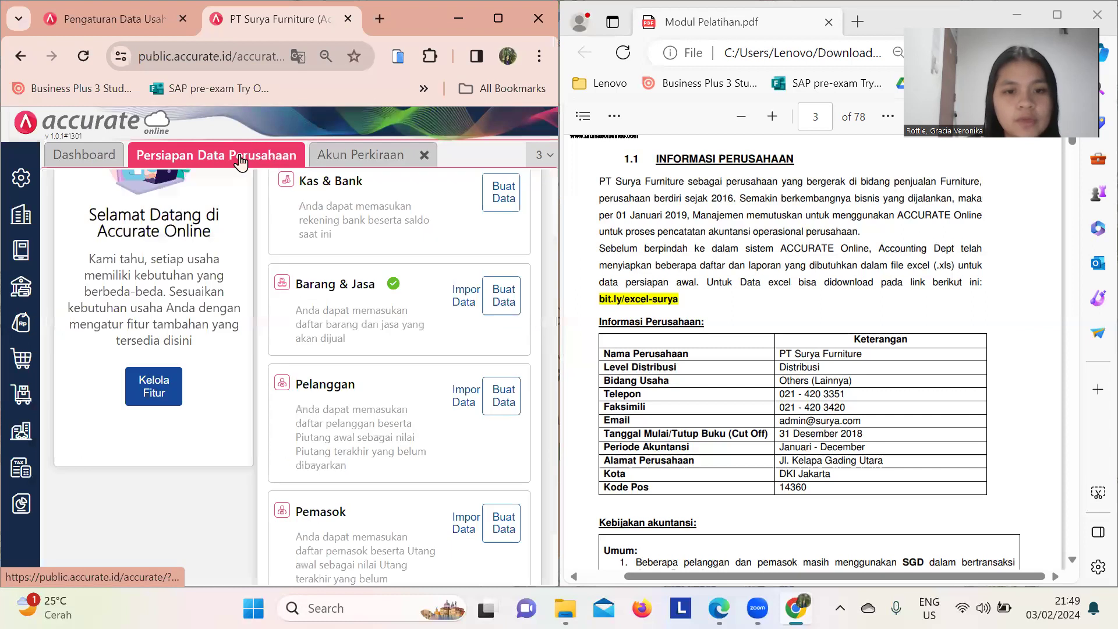
scroll(379, 457, down, 1)
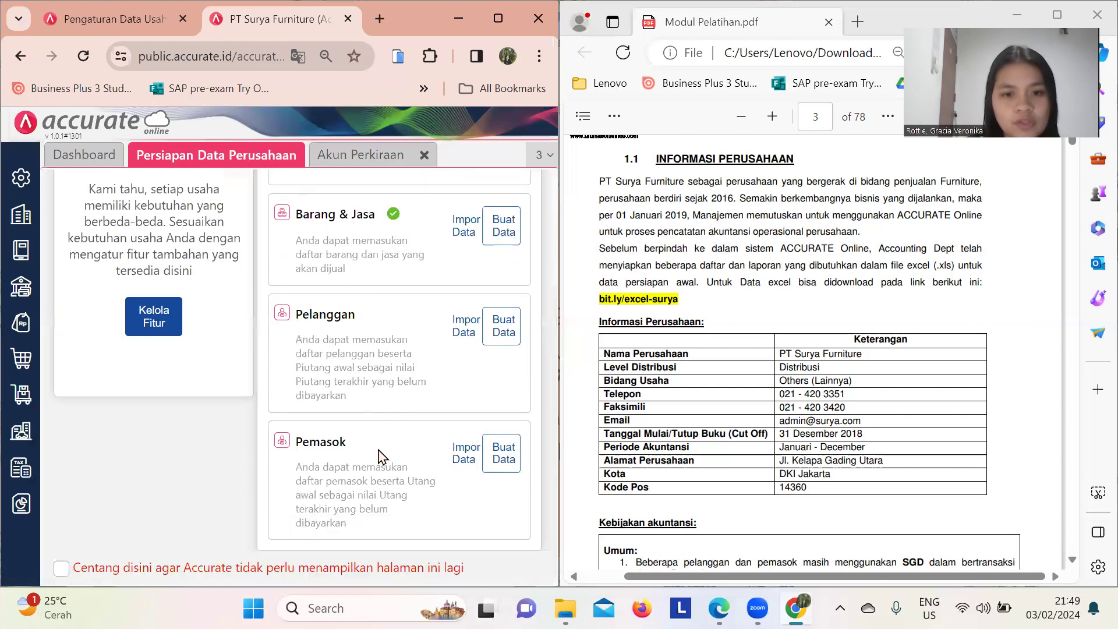
click(466, 461)
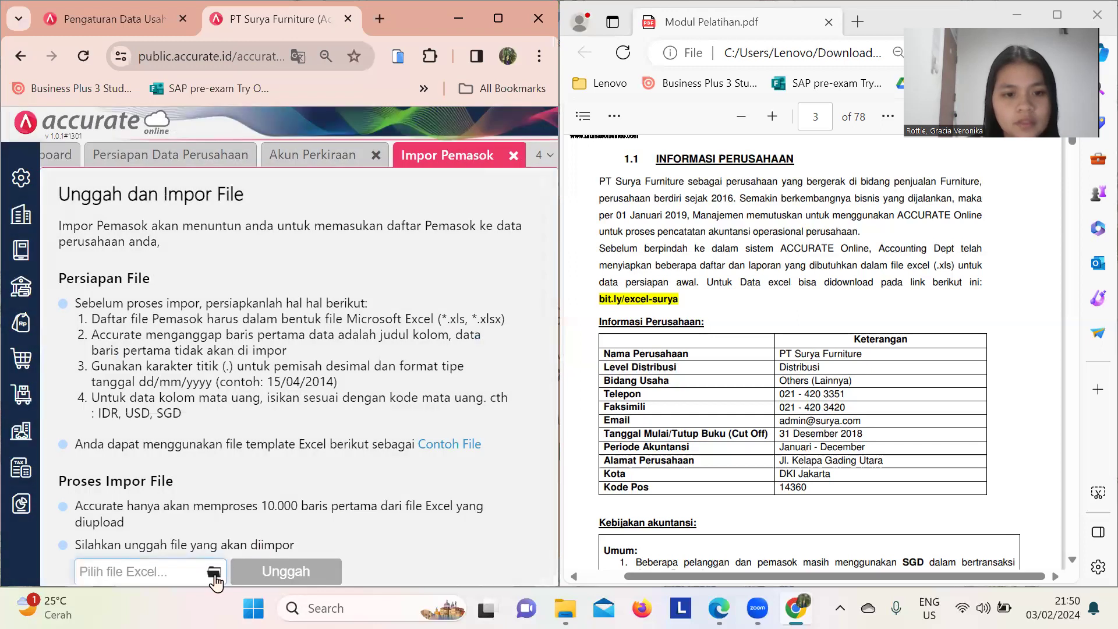
click(215, 576)
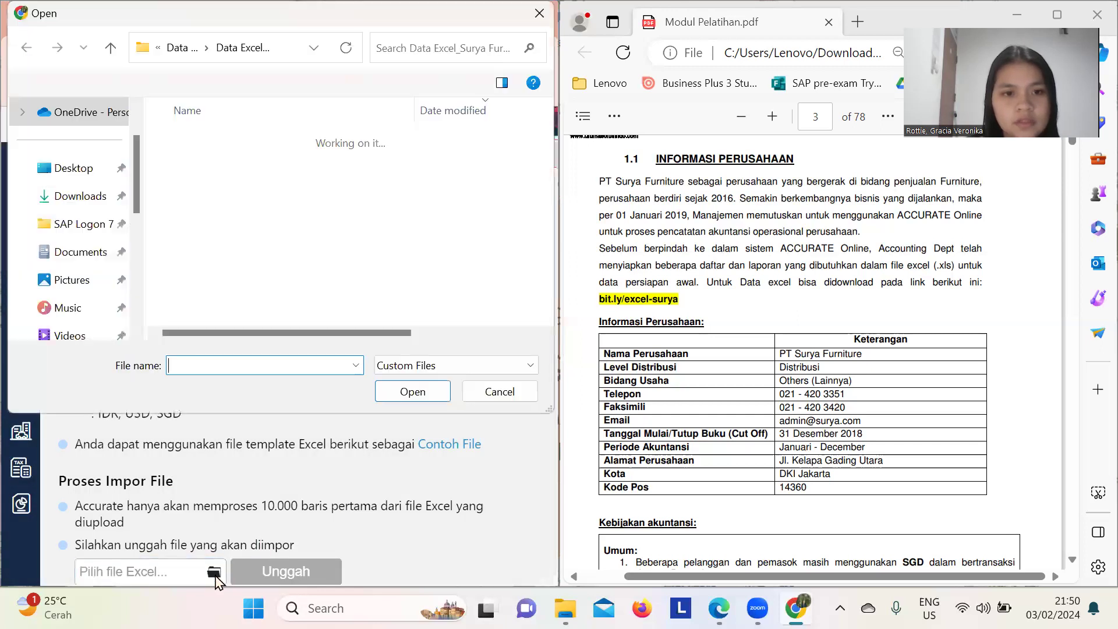
click(258, 276)
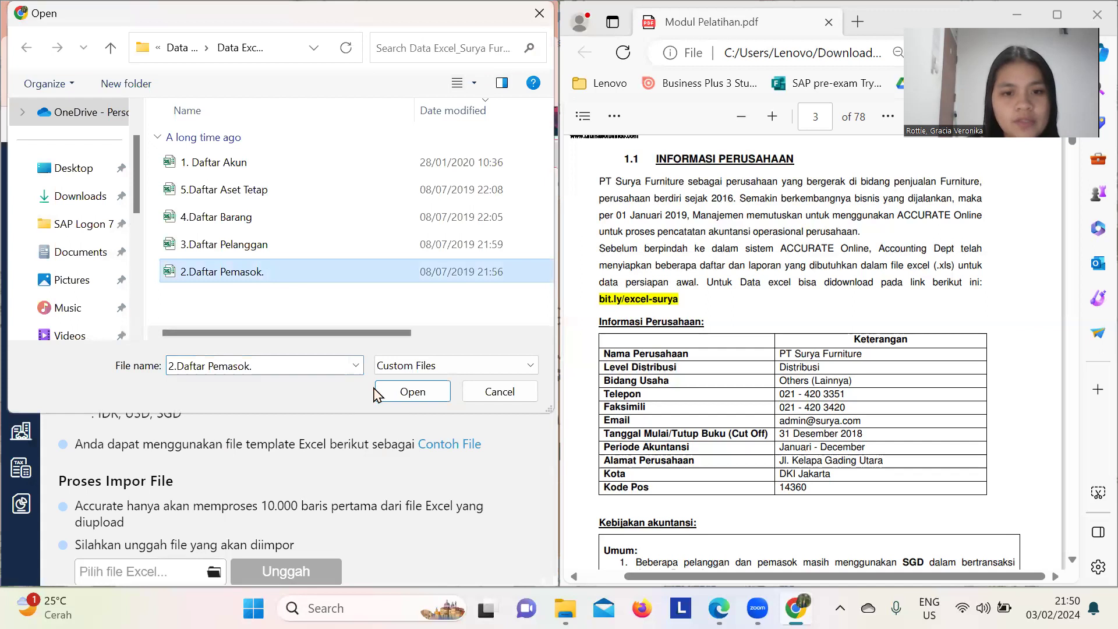
click(412, 391)
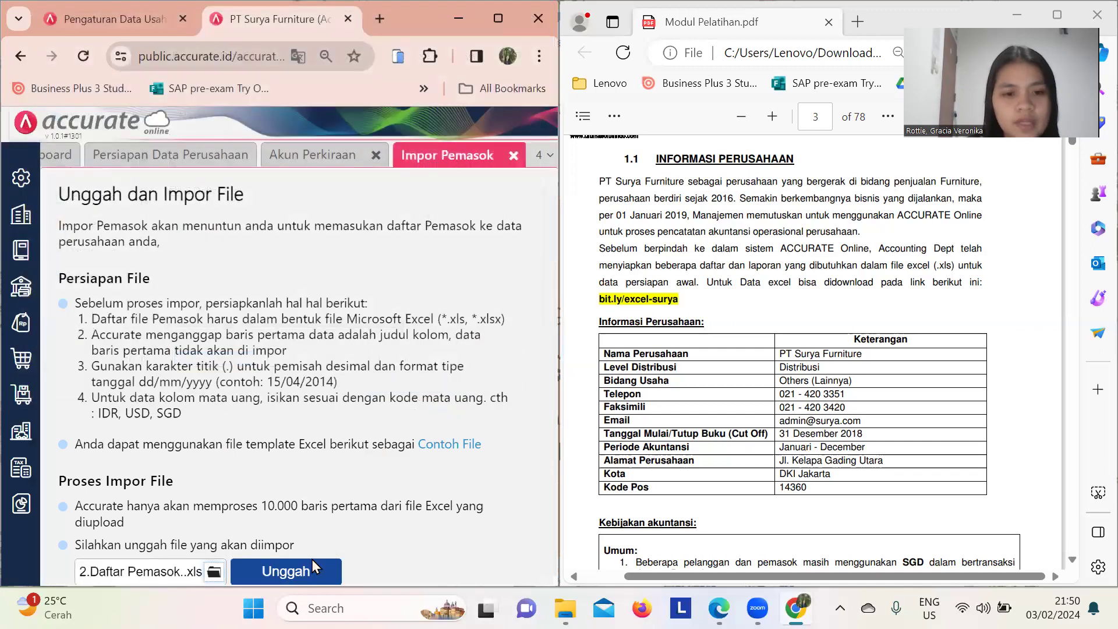
- Upload the supplier file with updates and opening balances allowed, importing 6 suppliers
click(310, 567)
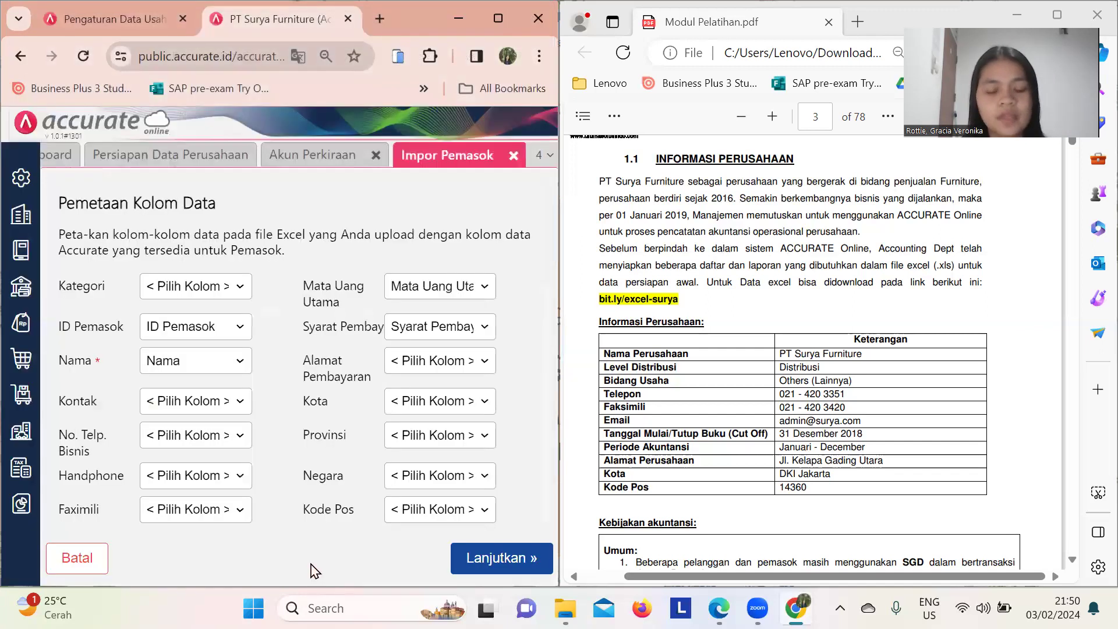
click(486, 569)
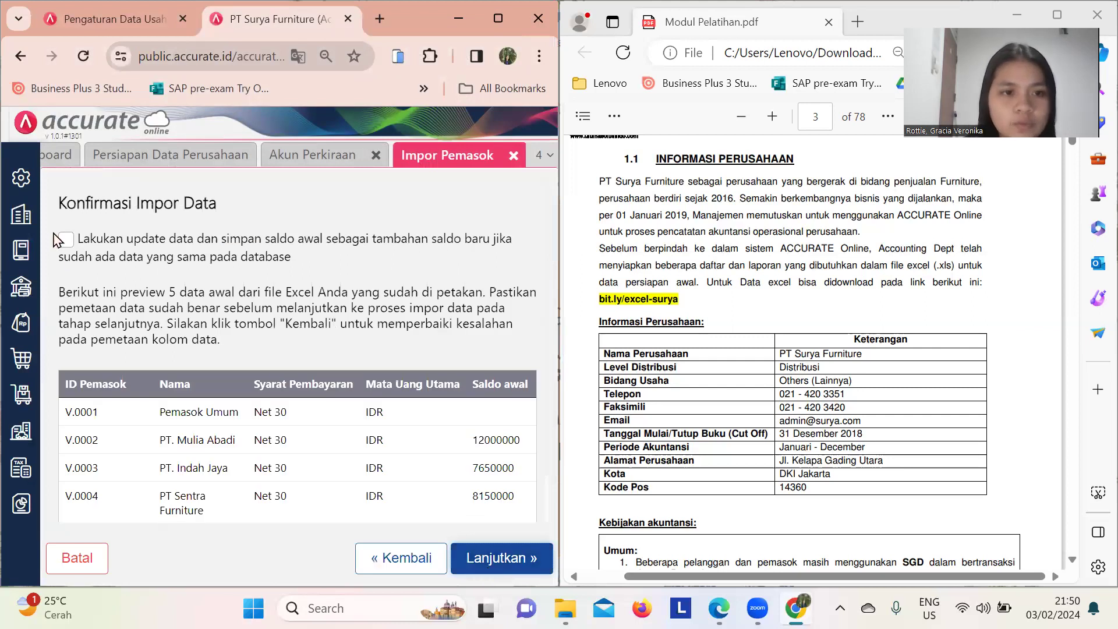
click(63, 243)
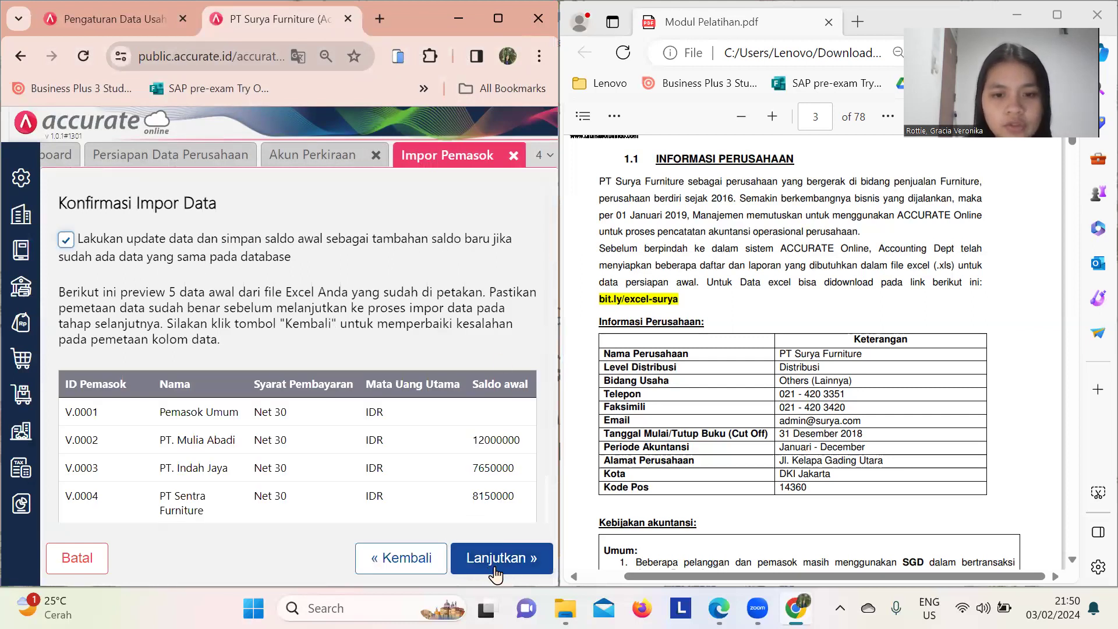
click(497, 565)
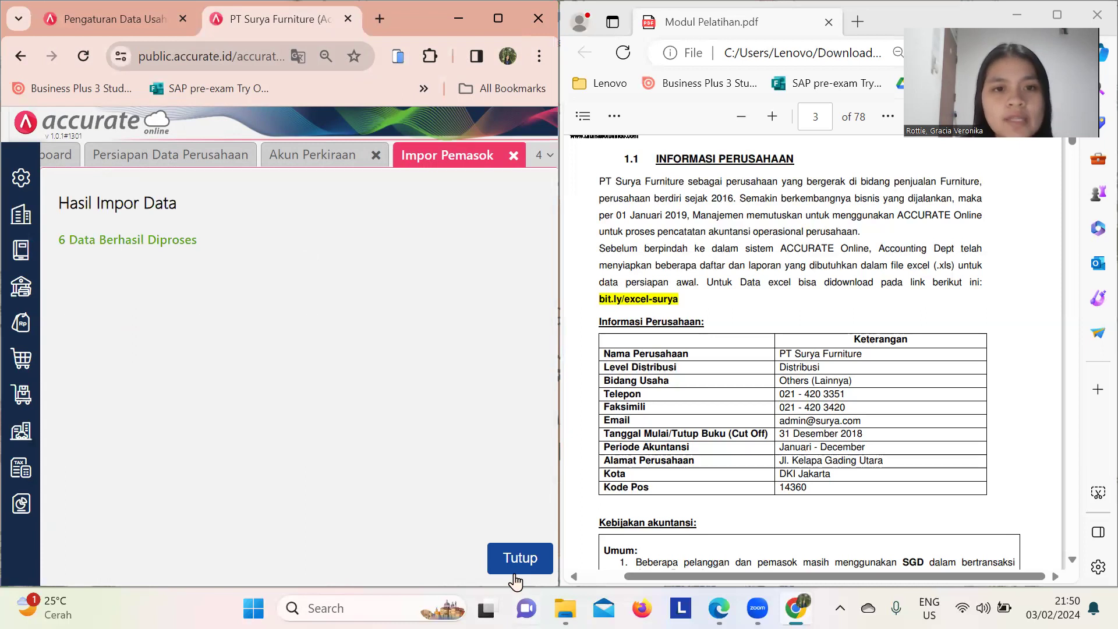
click(519, 565)
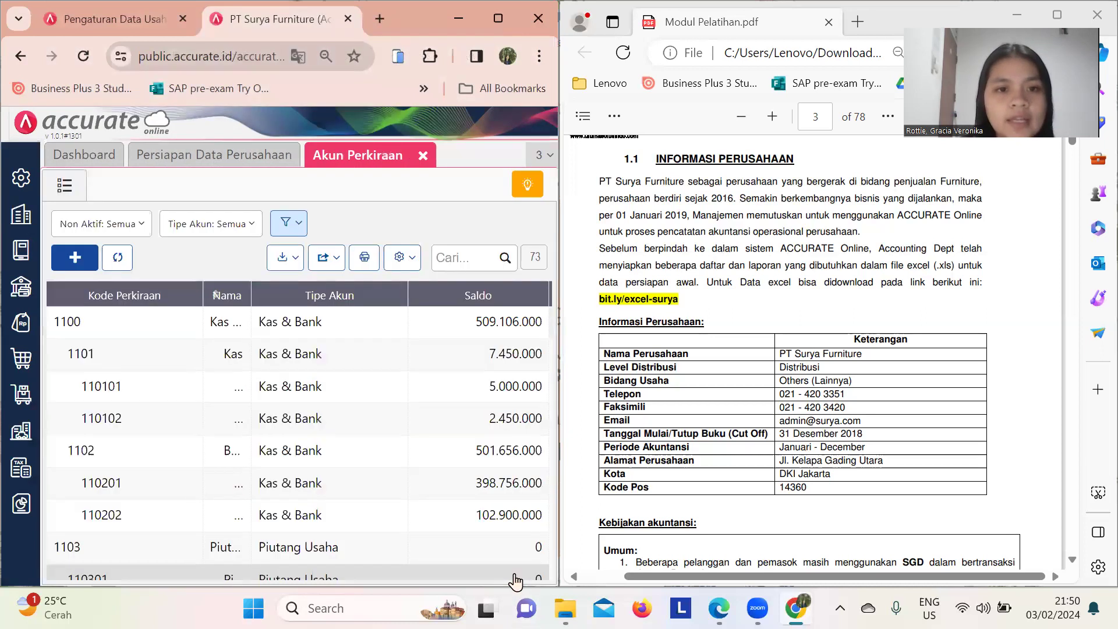
- Reload Persiapan Data Perusahaan to confirm Barang & Jasa, Pelanggan and Pemasok show completed
click(233, 165)
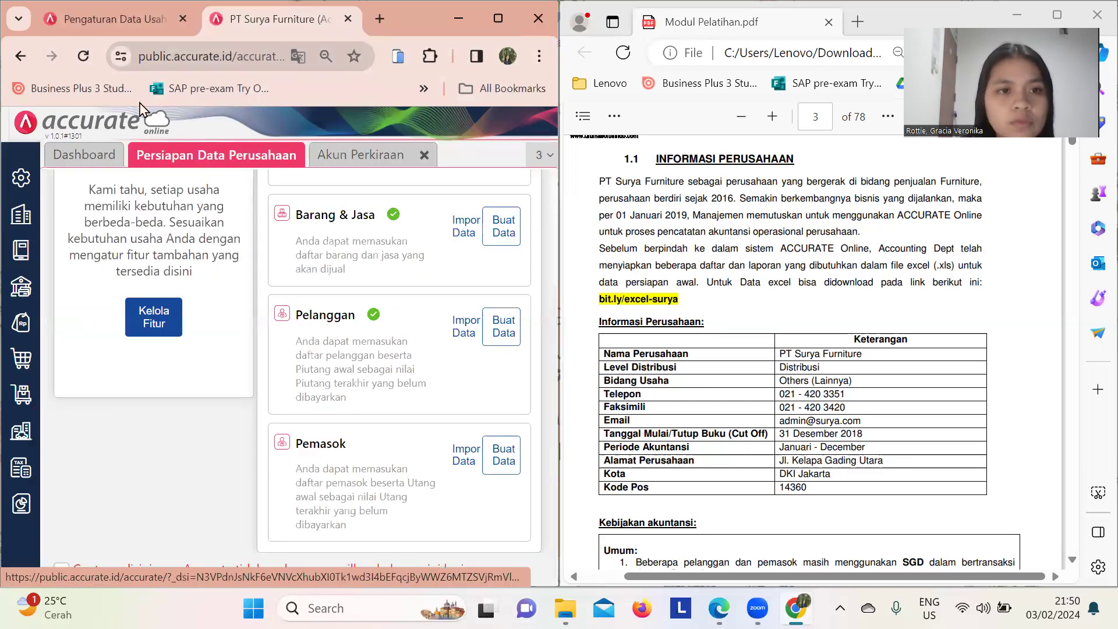
click(84, 57)
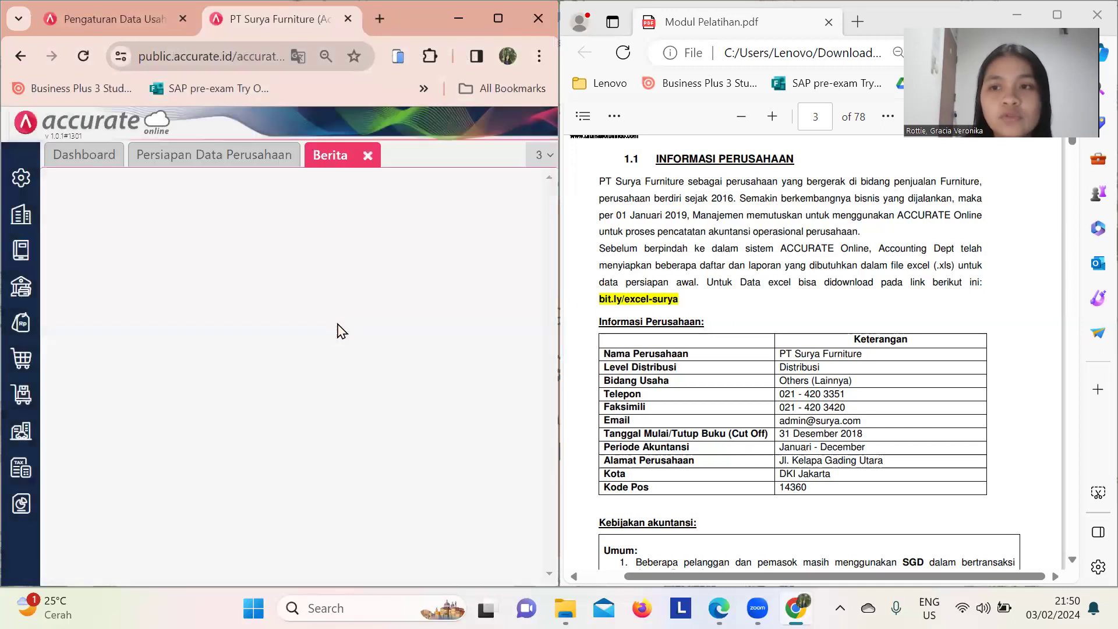
click(198, 156)
scroll(428, 377, down, 2)
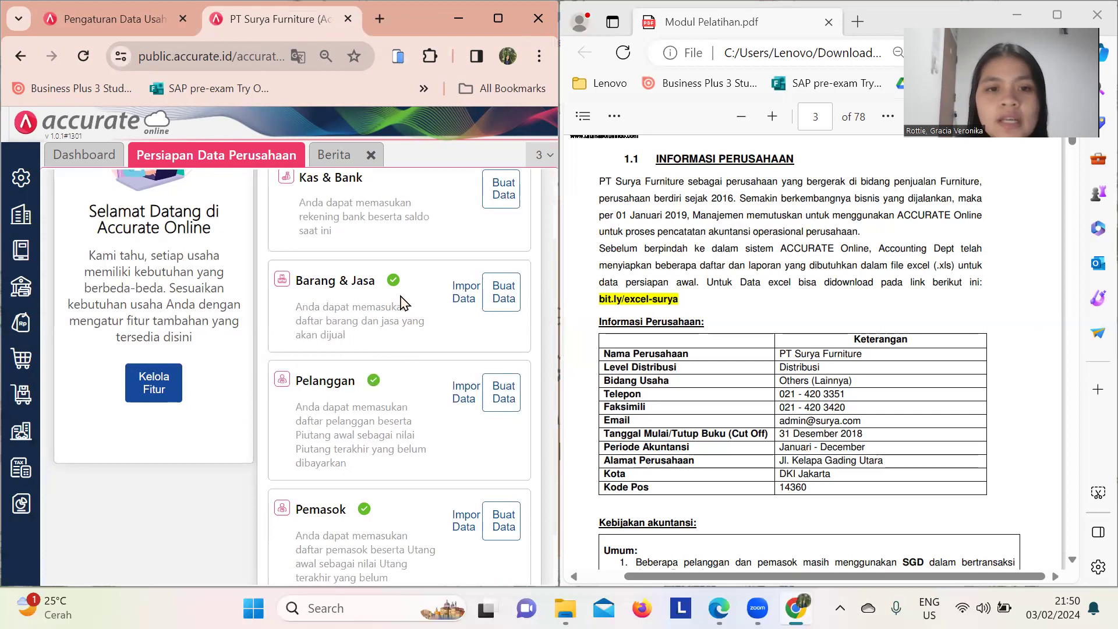
scroll(397, 294, down, 1)
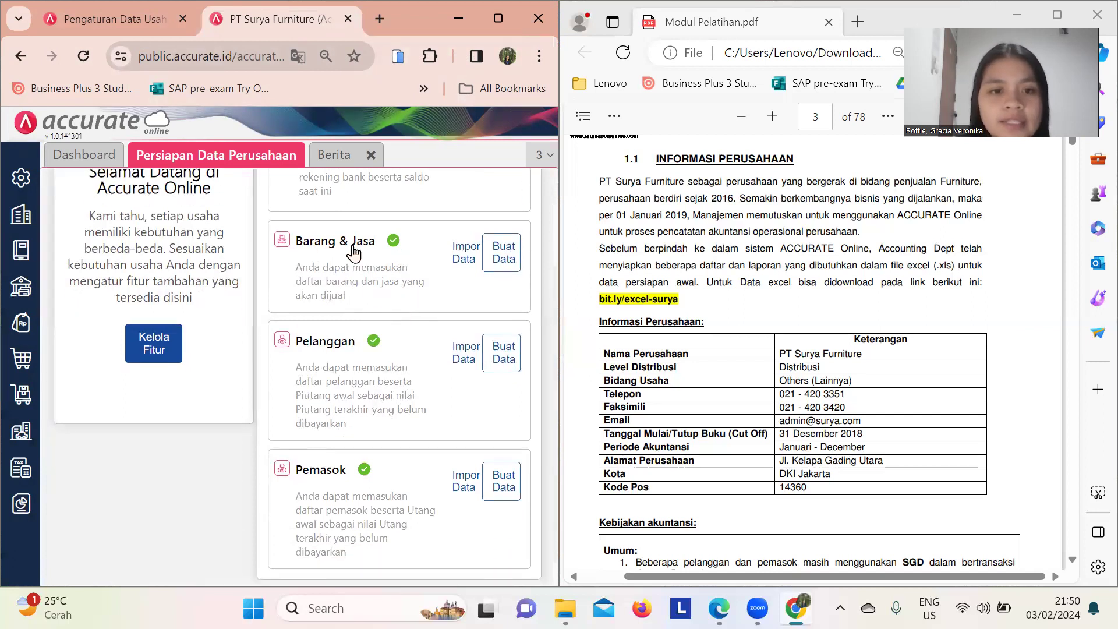
scroll(350, 434, down, 1)
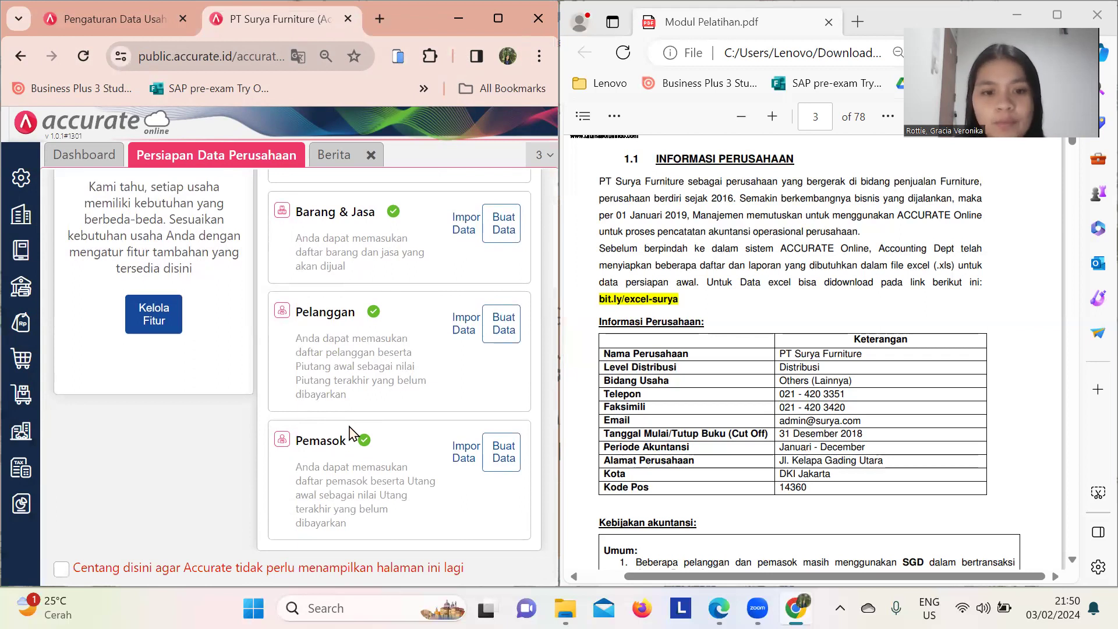
scroll(350, 434, up, 5)
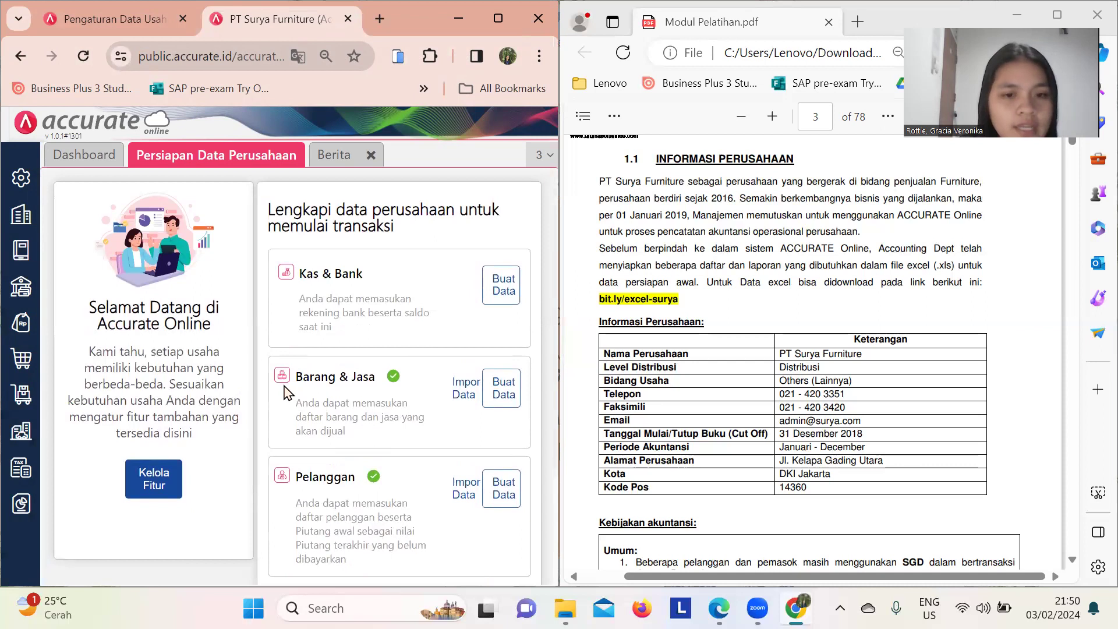
- Open the empty Aset Tetap list, dismiss the blank form, and choose Impor dari Excel
click(24, 446)
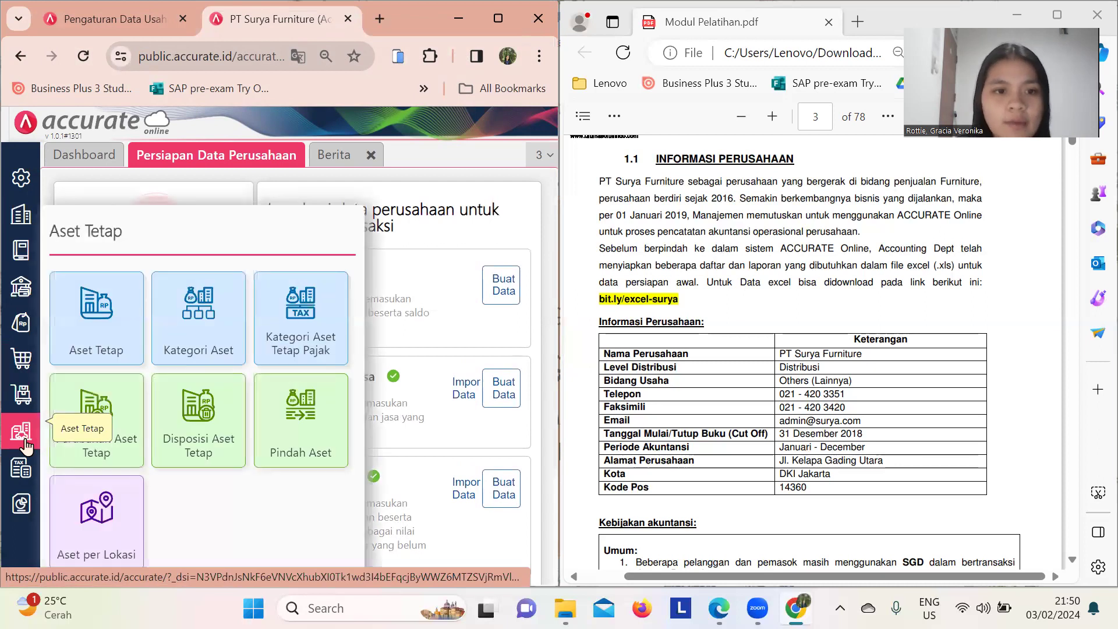
click(102, 343)
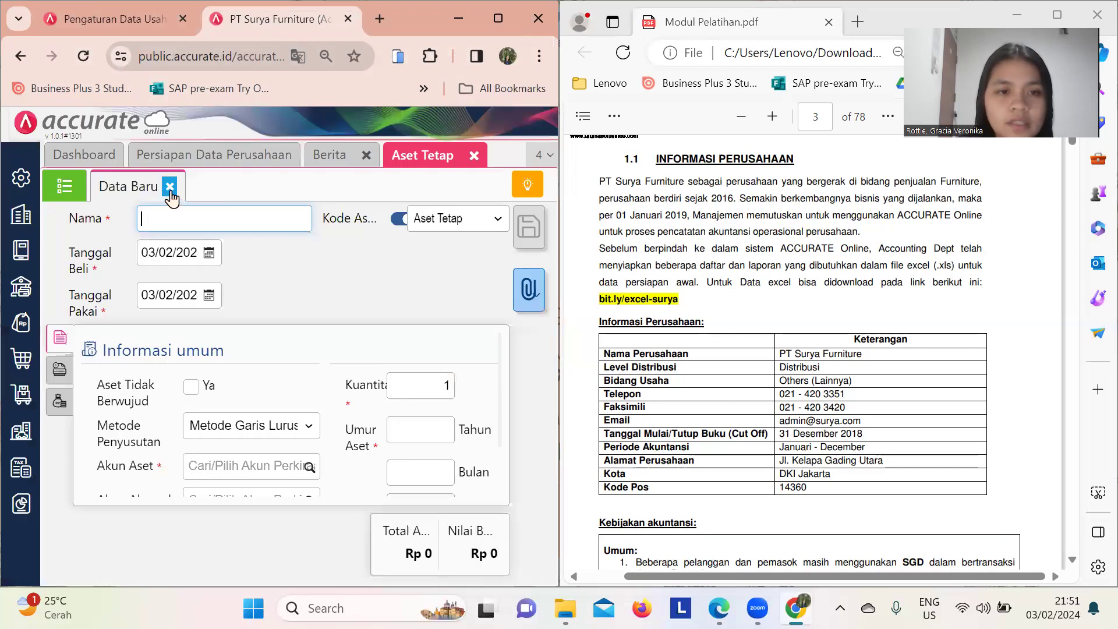
click(169, 186)
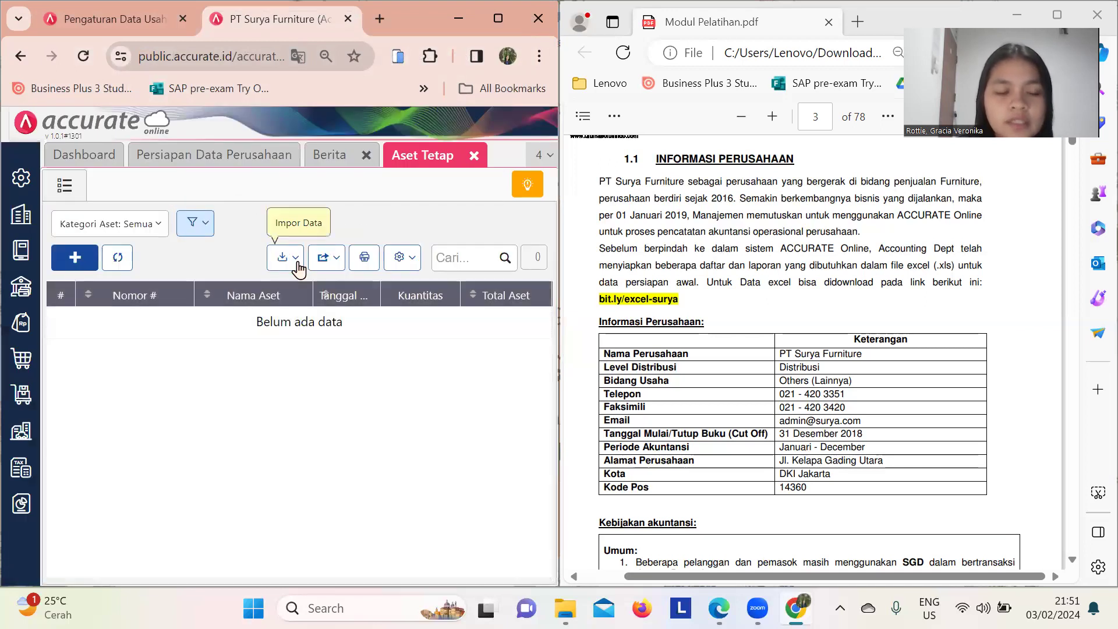
click(296, 259)
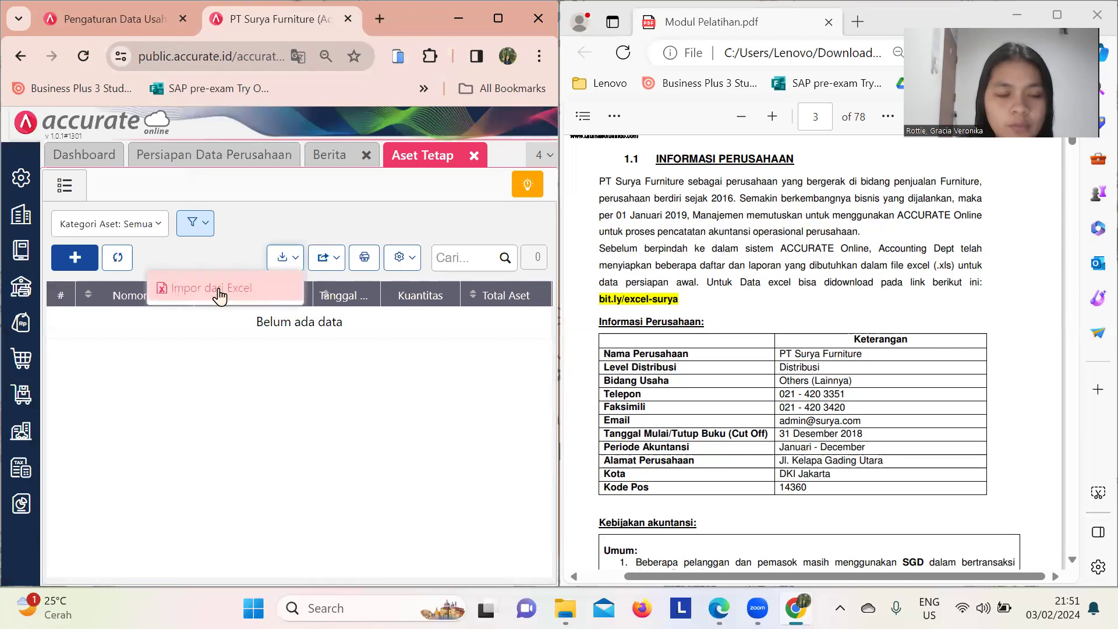
click(219, 289)
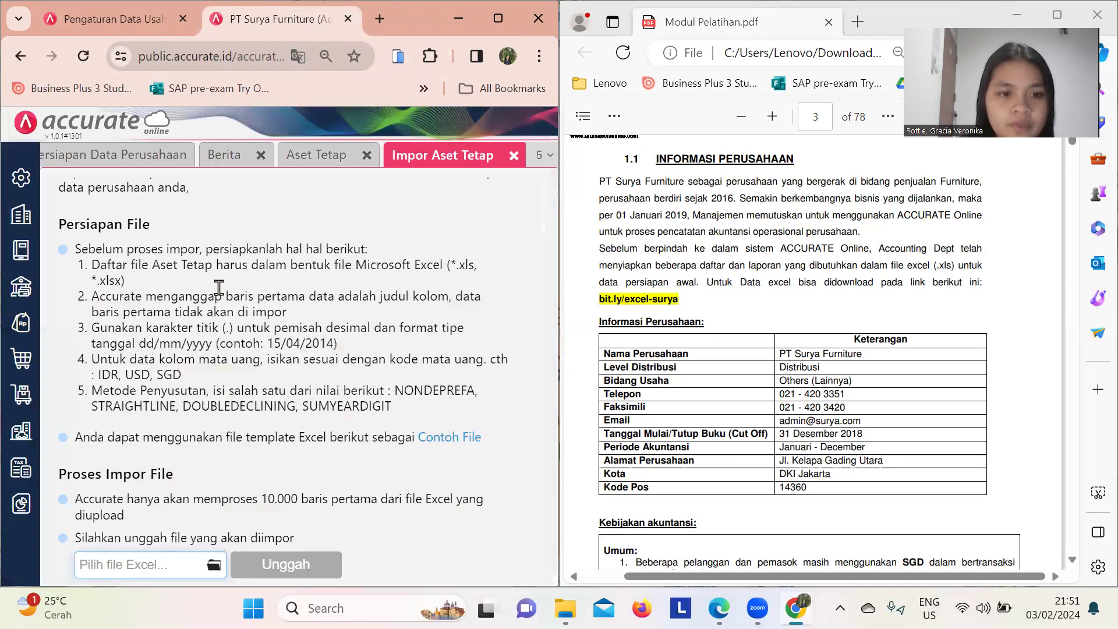
- Upload and import 5.Daftar Aset Tetap, adding fixed assets A-001 to A-004
click(224, 564)
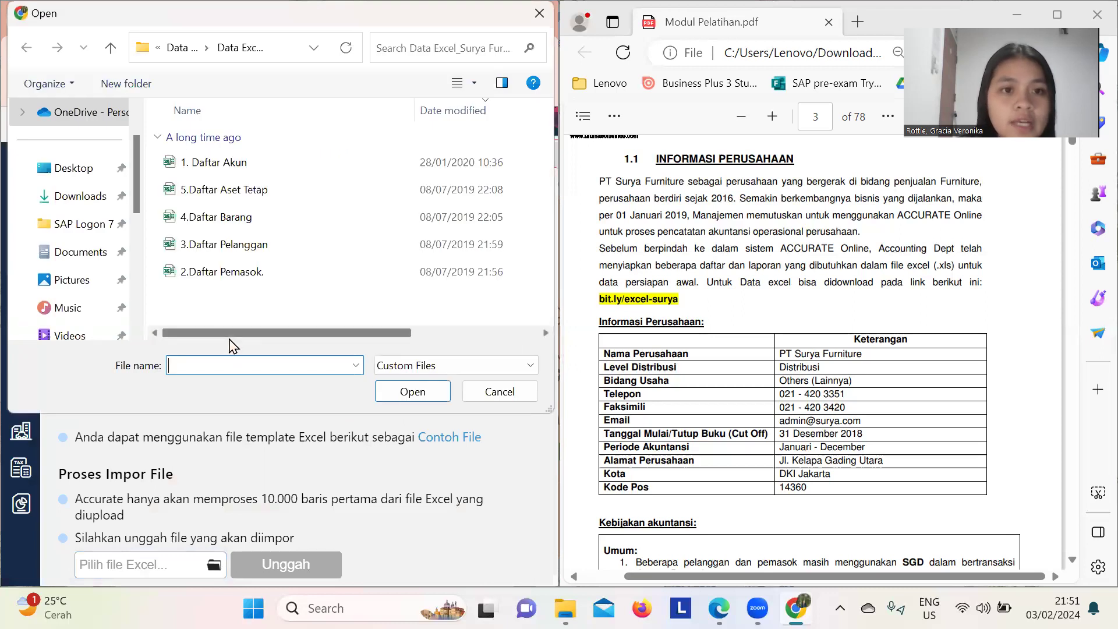
click(189, 190)
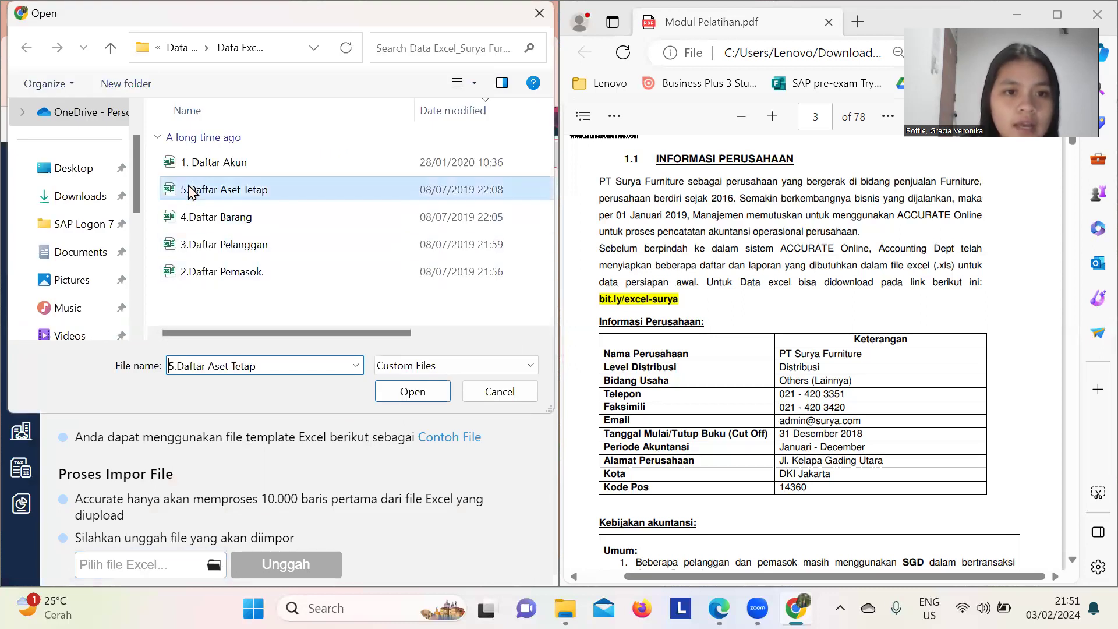
click(424, 393)
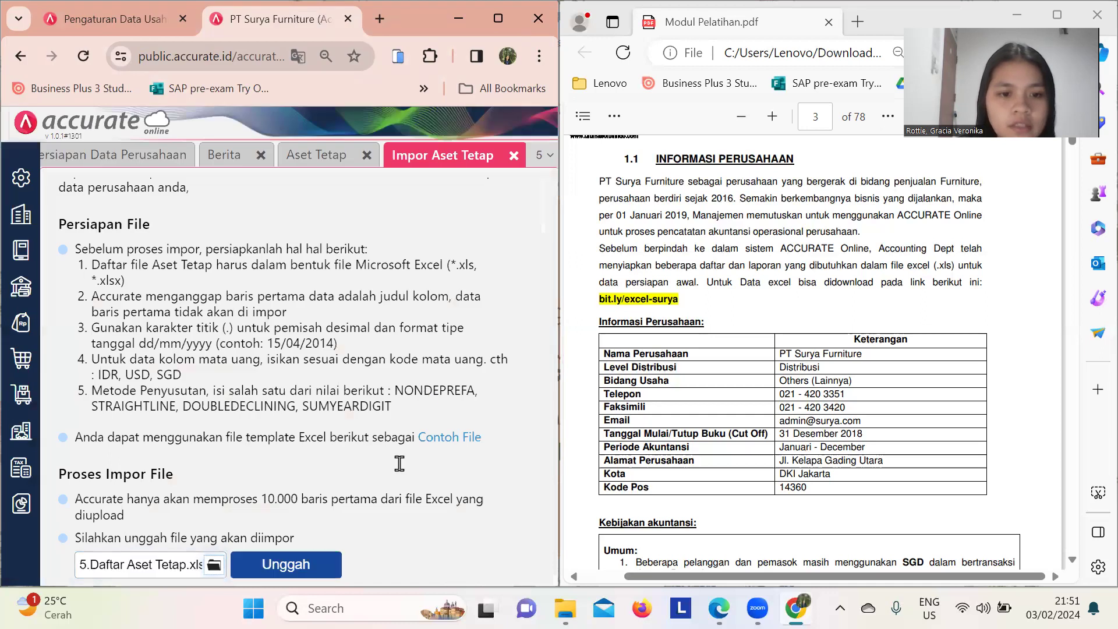
click(329, 566)
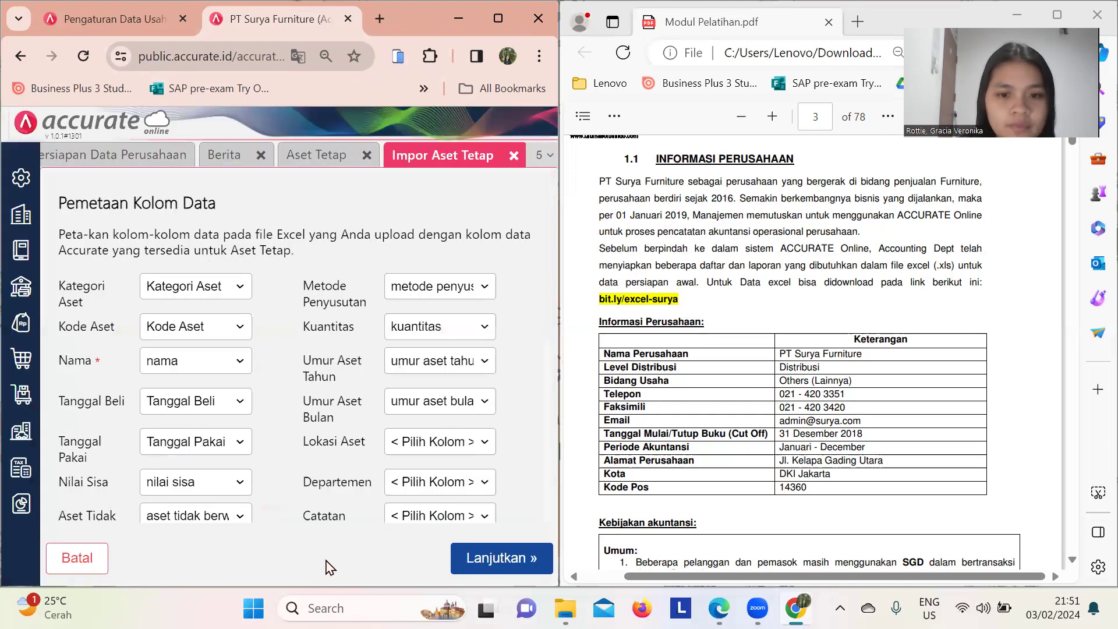
click(482, 570)
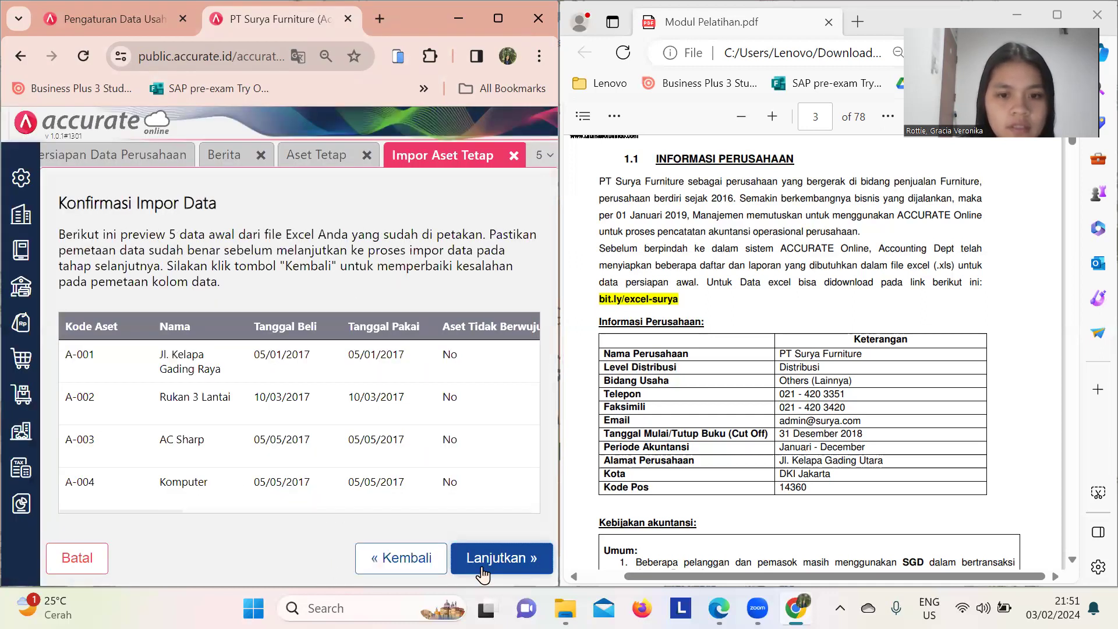
click(482, 570)
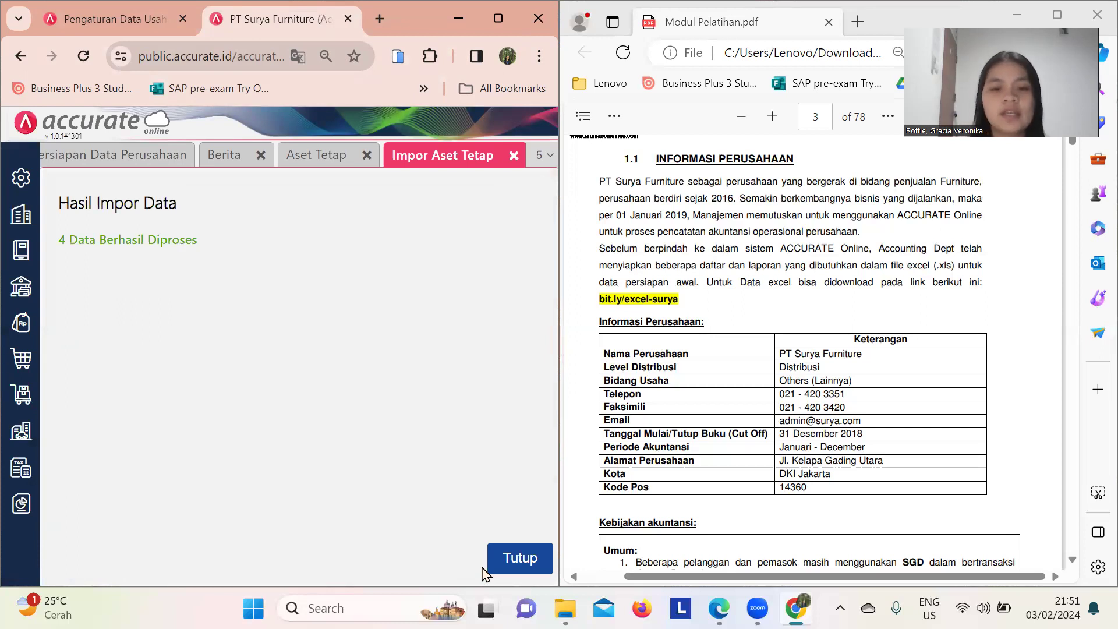
click(499, 569)
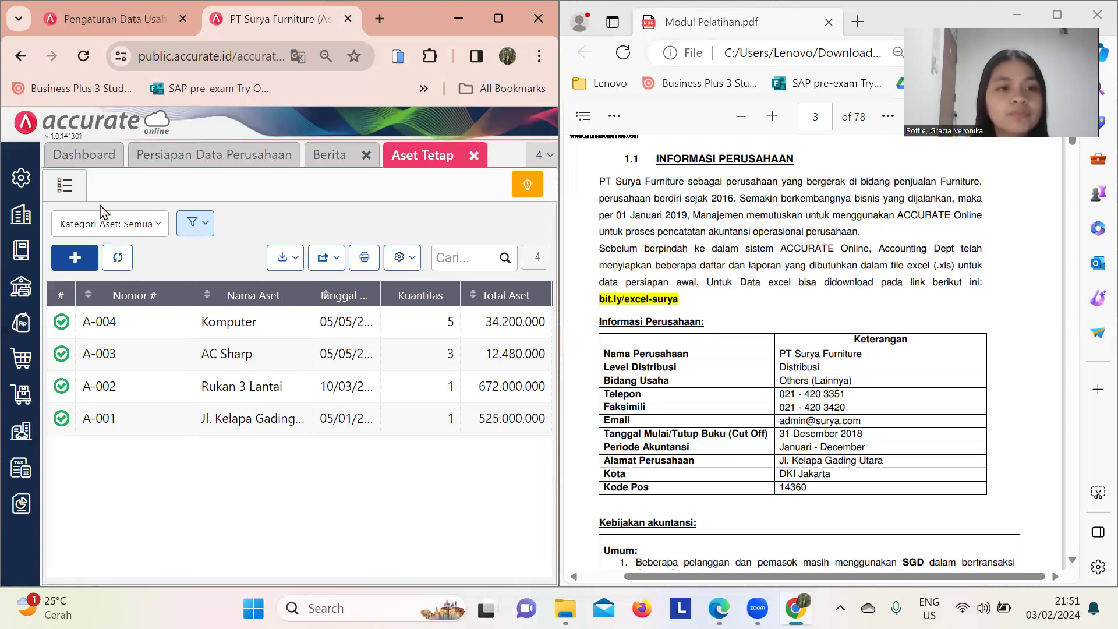
- Save the Proses Akhir Bulan month-end close for Desember 2018, then bring up the reports panel
click(23, 214)
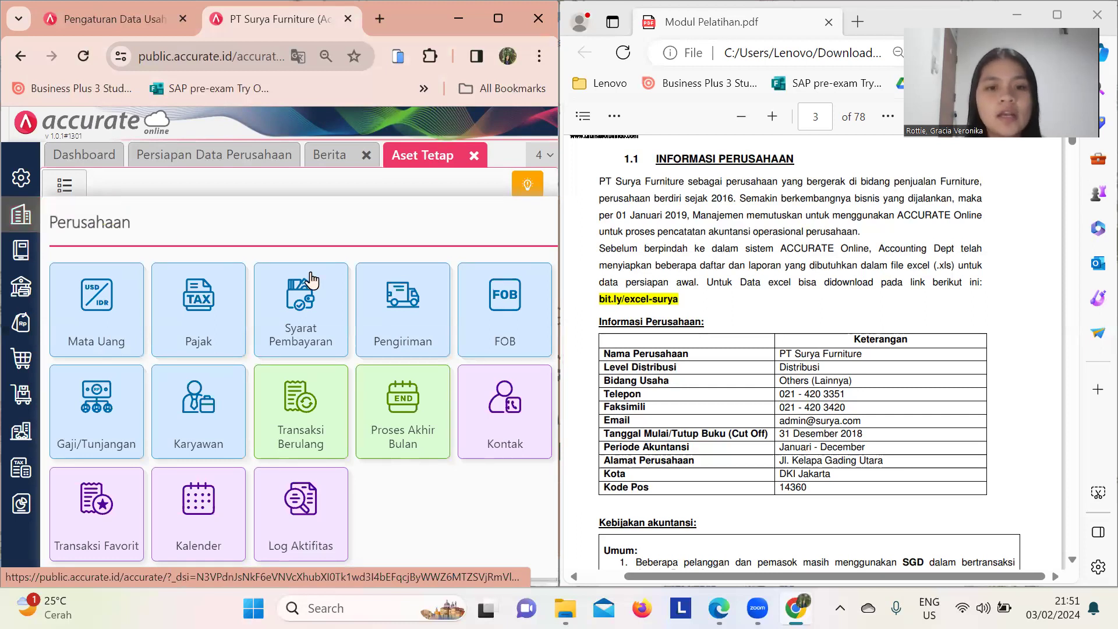
click(393, 414)
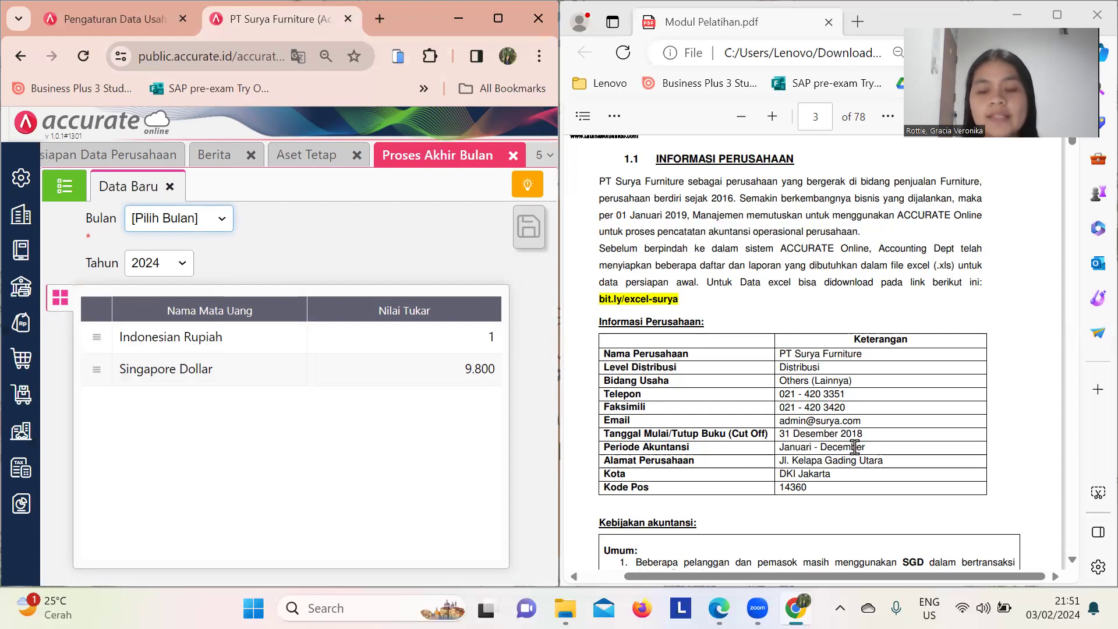
click(218, 226)
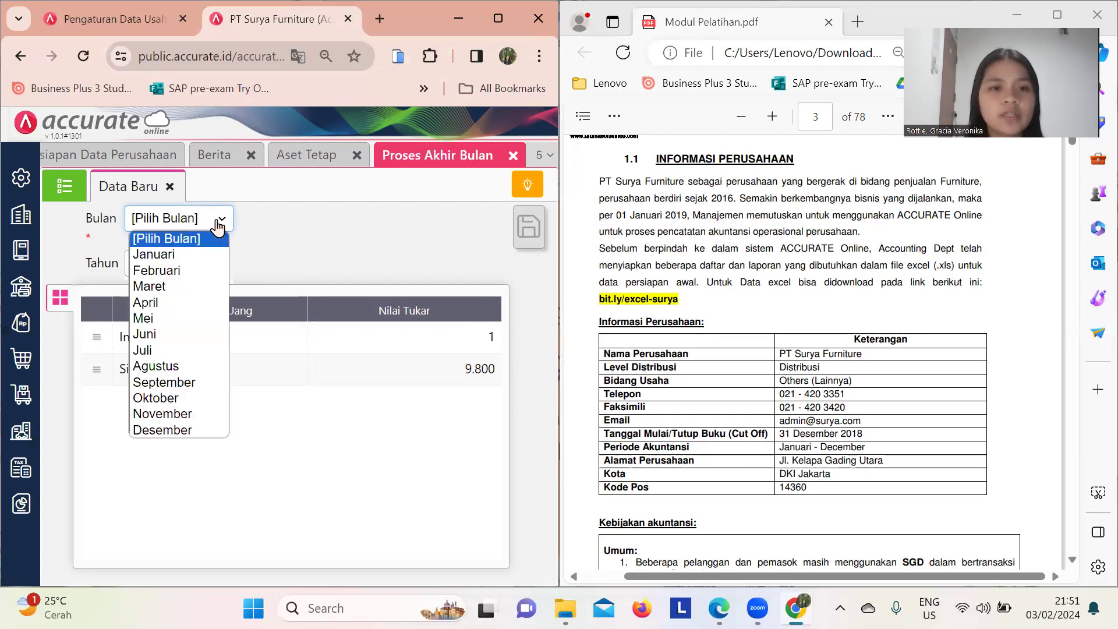
click(163, 430)
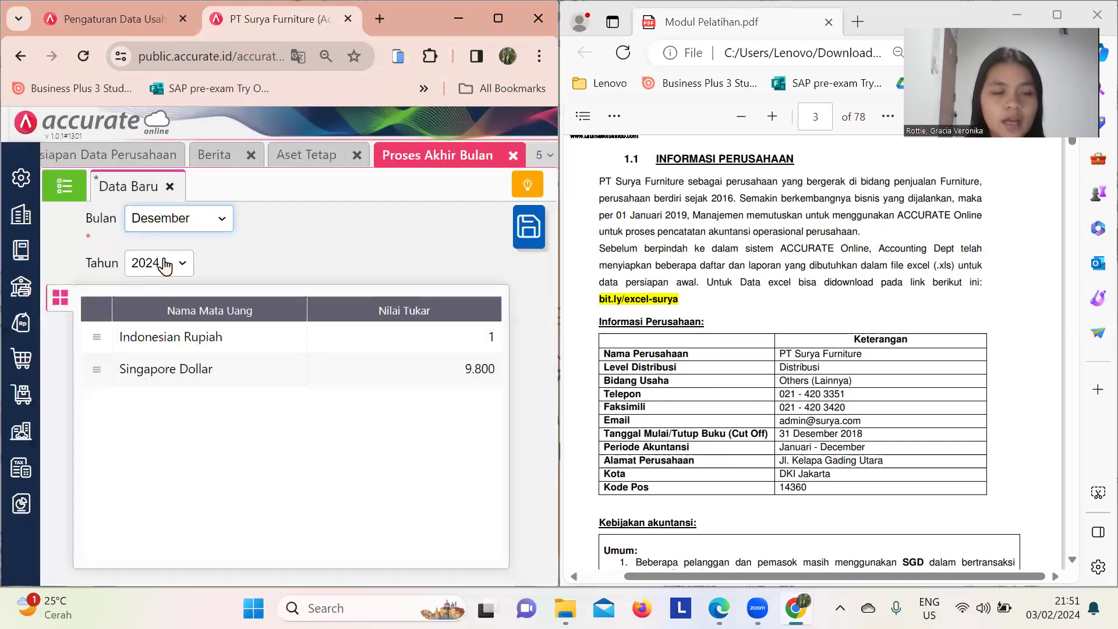
click(166, 265)
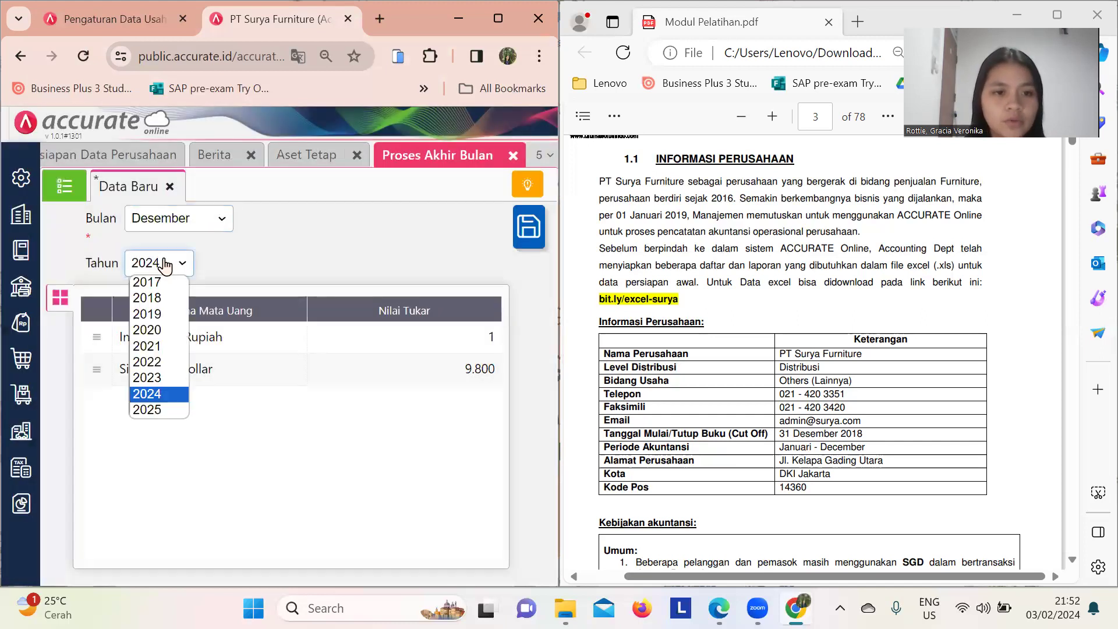
click(155, 297)
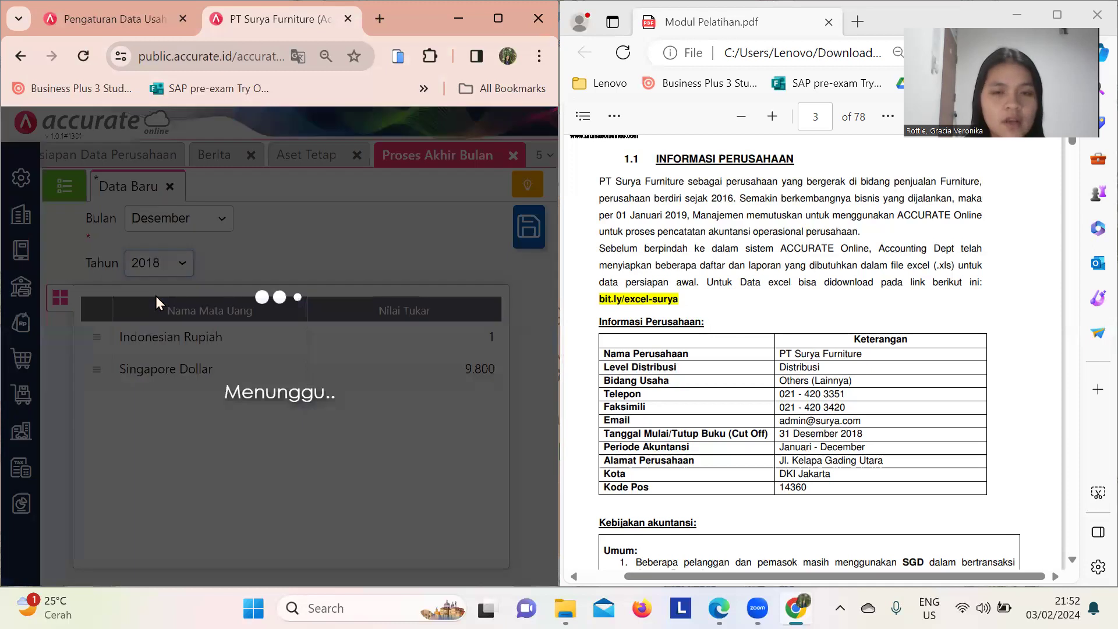
click(528, 227)
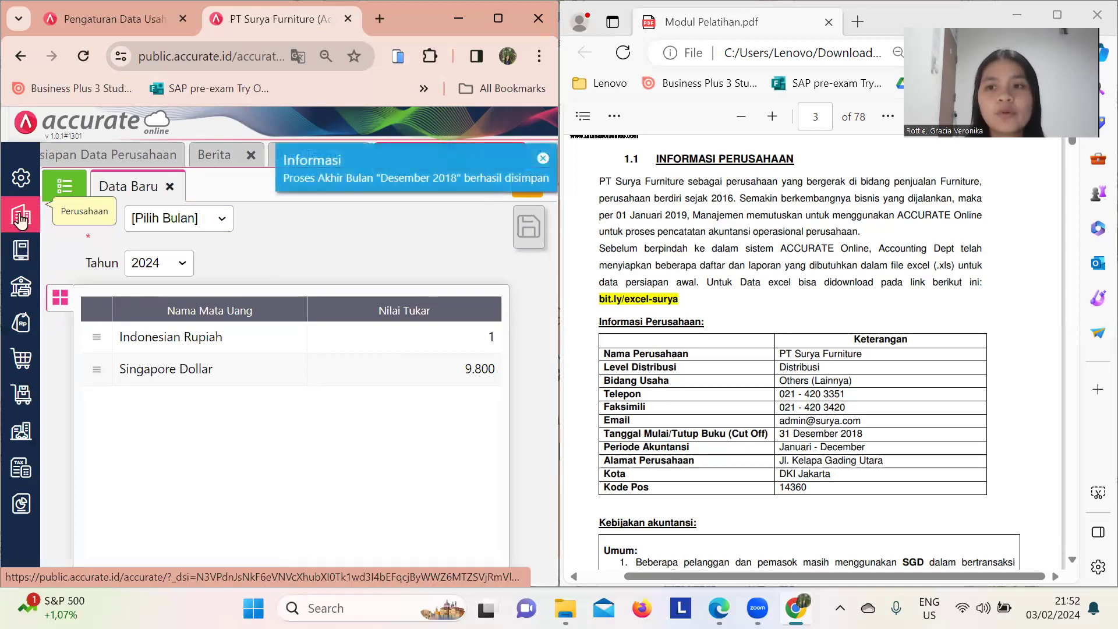
click(21, 507)
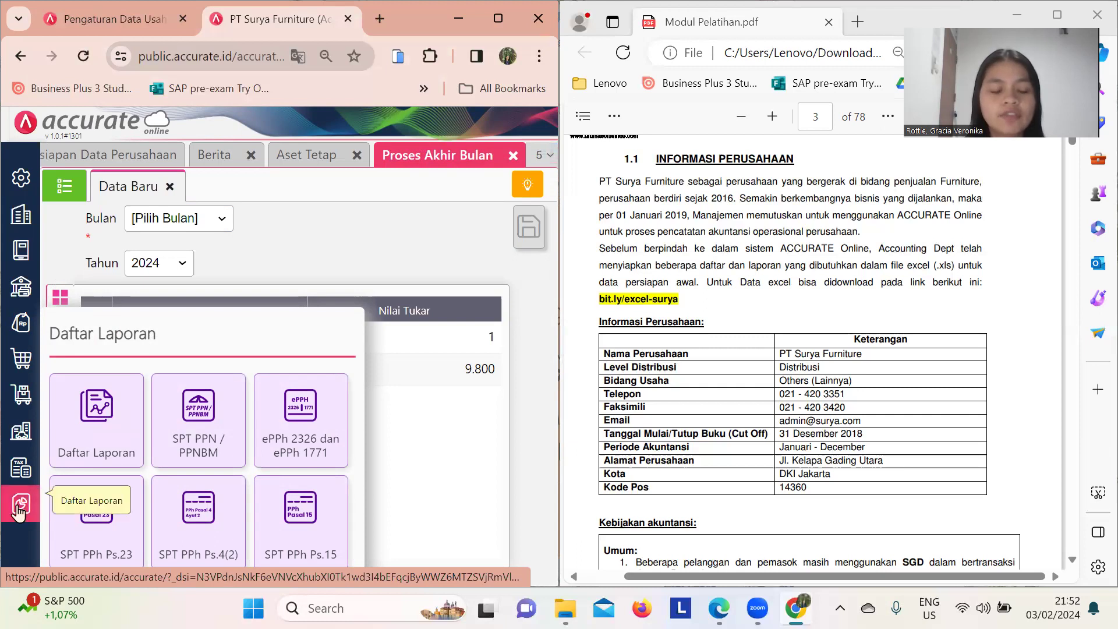
- Display the Neraca (Induk Skontro) balance sheet as of 31/12/2018, found by searching 'sko'
click(65, 454)
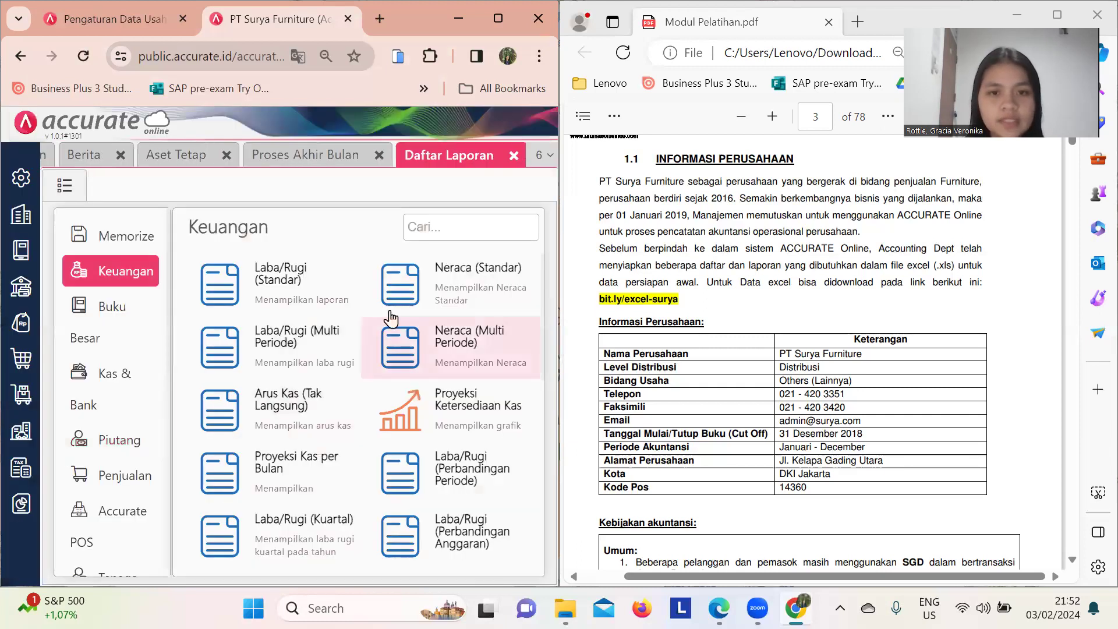
click(440, 227)
text(sko)
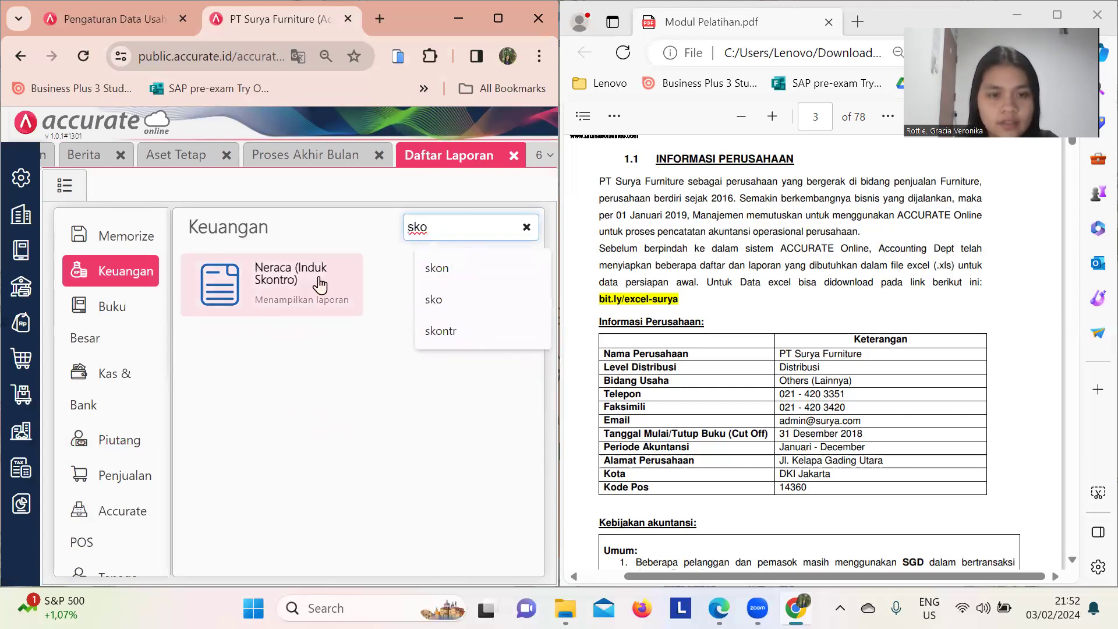
click(319, 278)
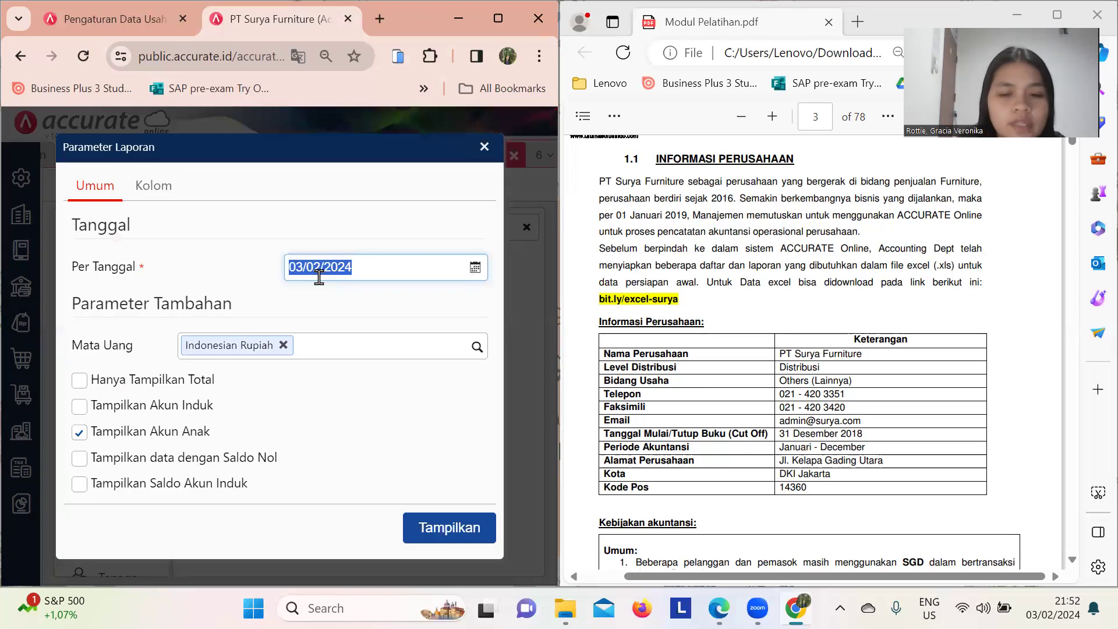
text(31)
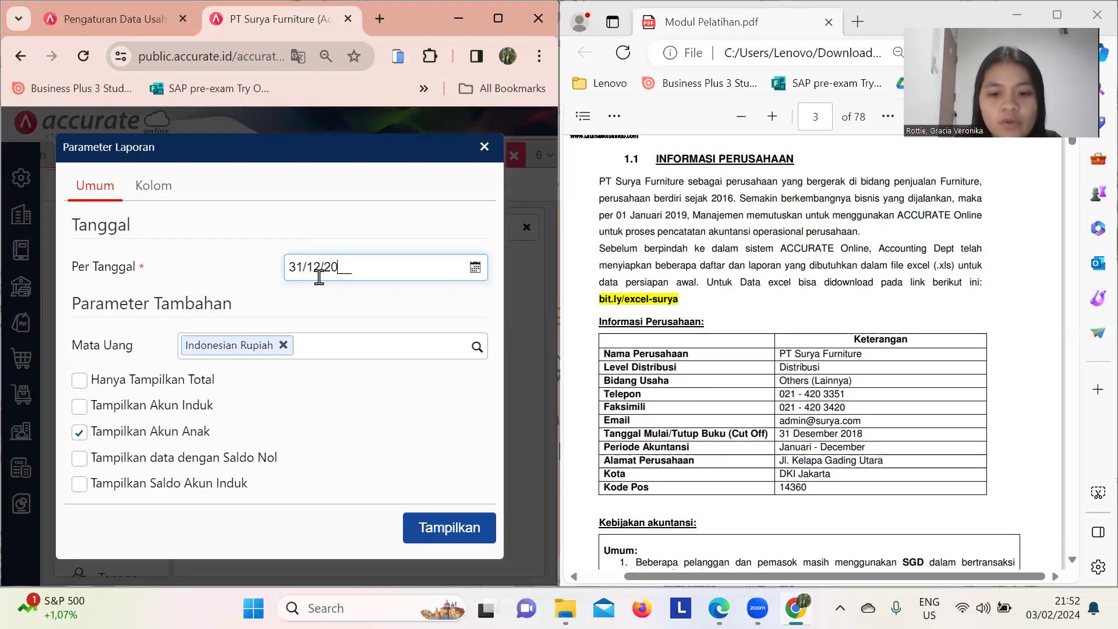
click(431, 527)
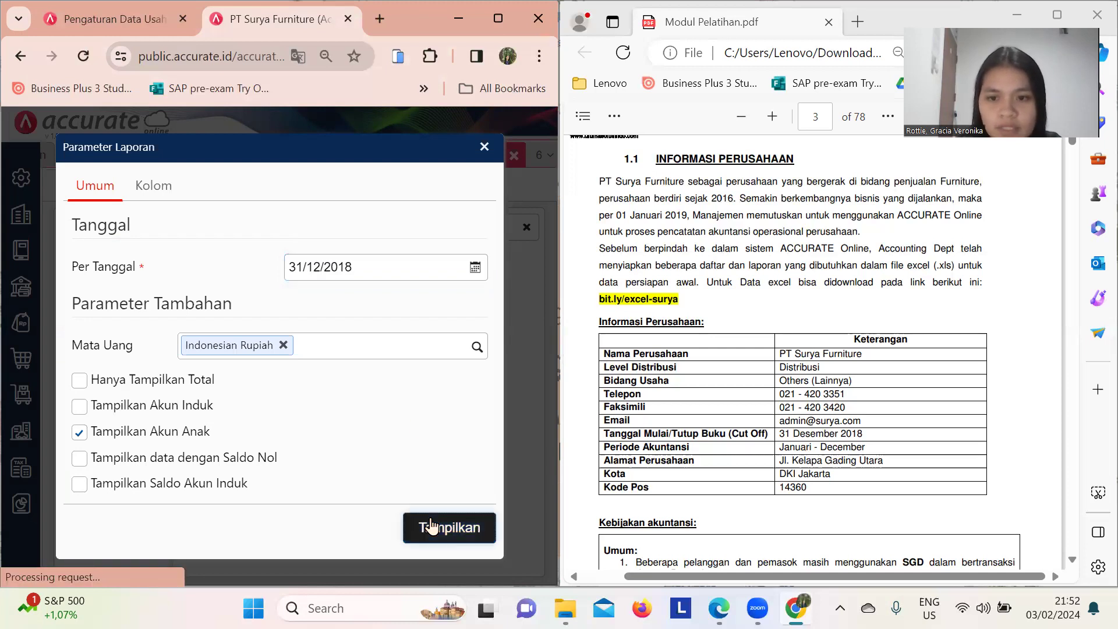
scroll(576, 460, down, 3)
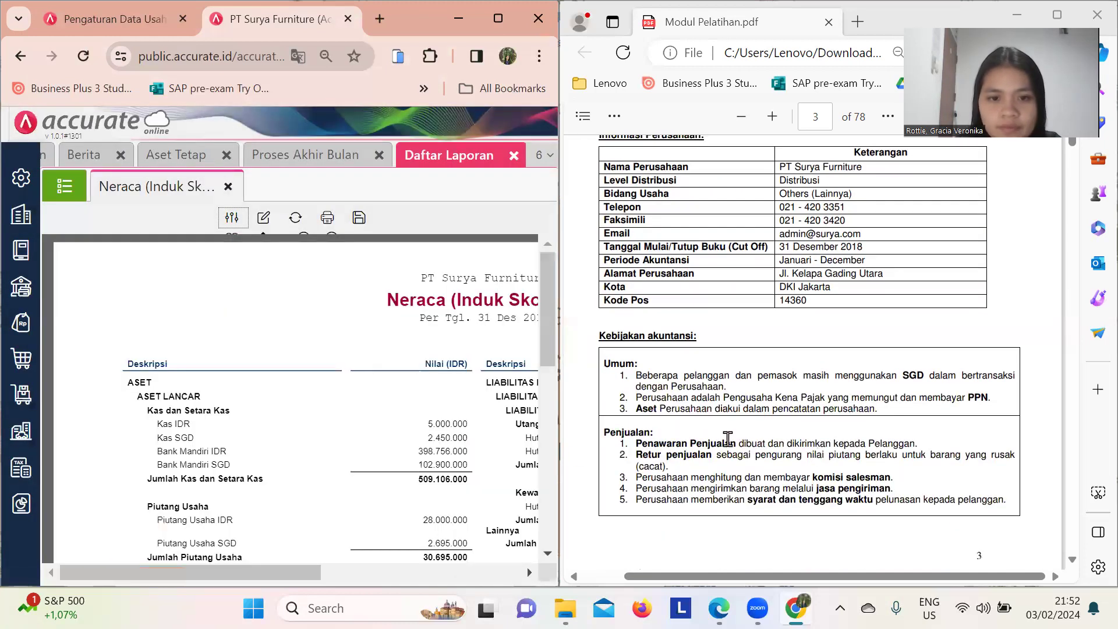
- Scroll the Neraca report down to JUMLAH ASET, totalling 1.773.731.000
scroll(439, 457, down, 8)
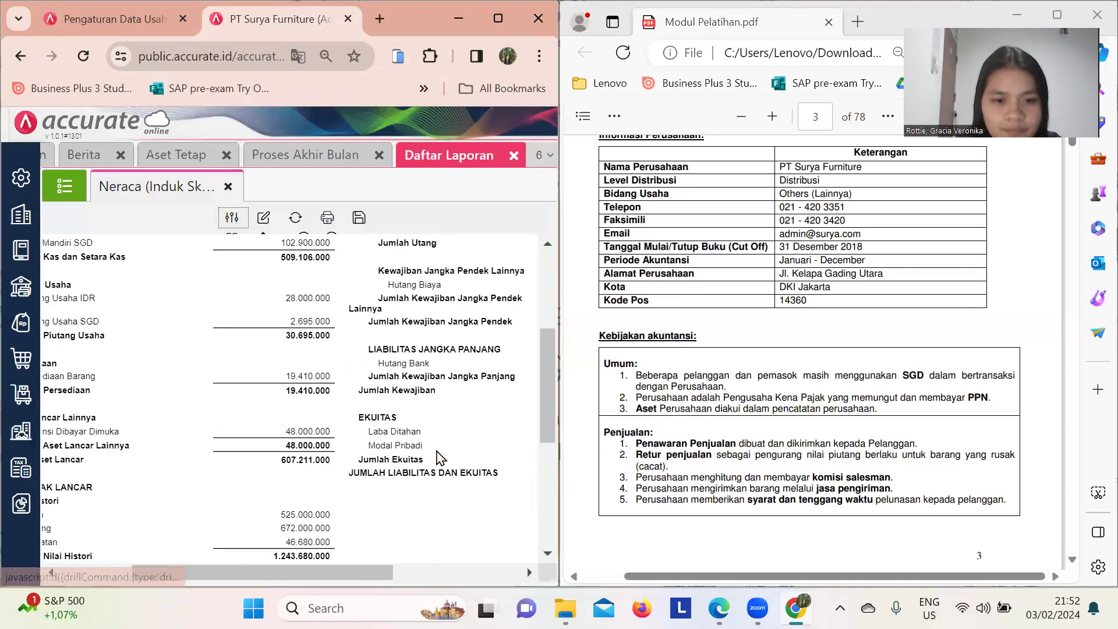
scroll(440, 457, down, 3)
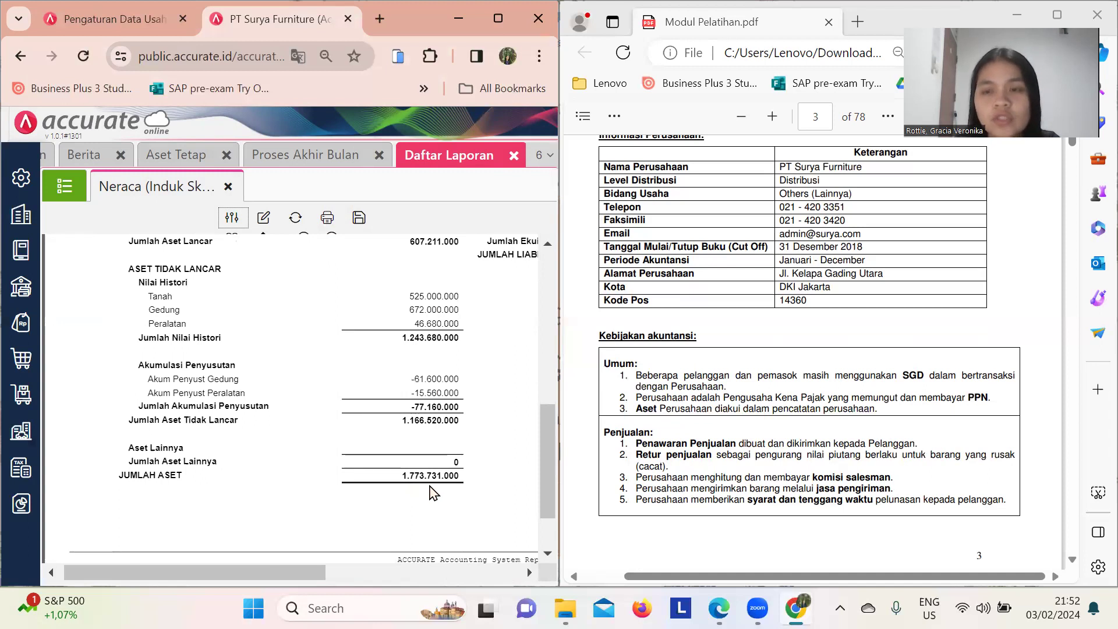
scroll(488, 499, up, 2)
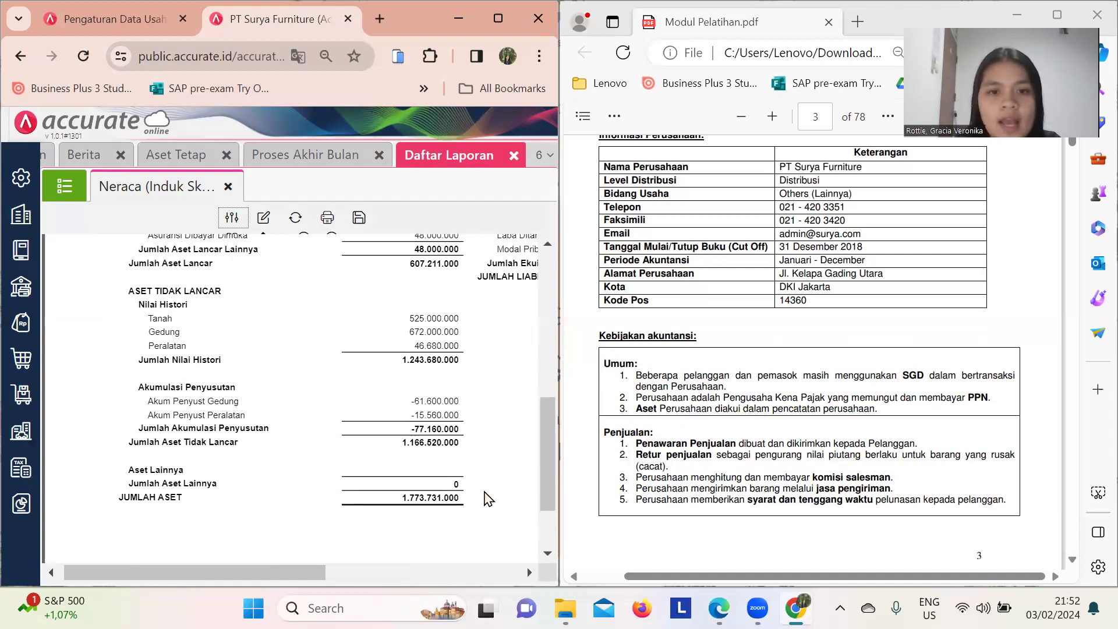
scroll(487, 499, down, 2)
scroll(779, 429, down, 4)
scroll(779, 429, down, 10)
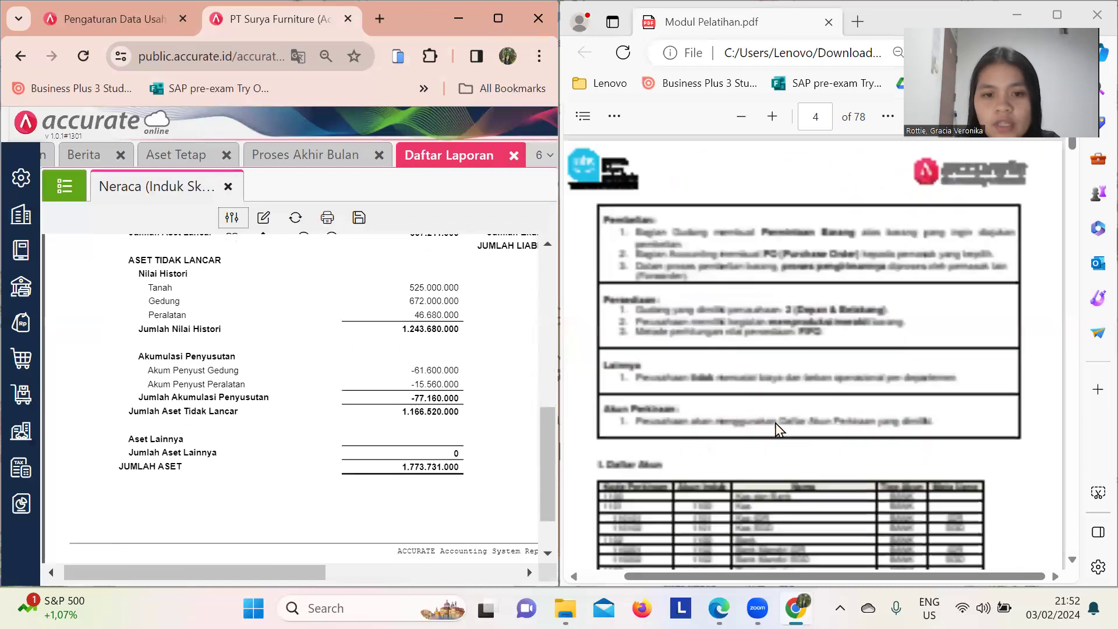
scroll(779, 430, down, 15)
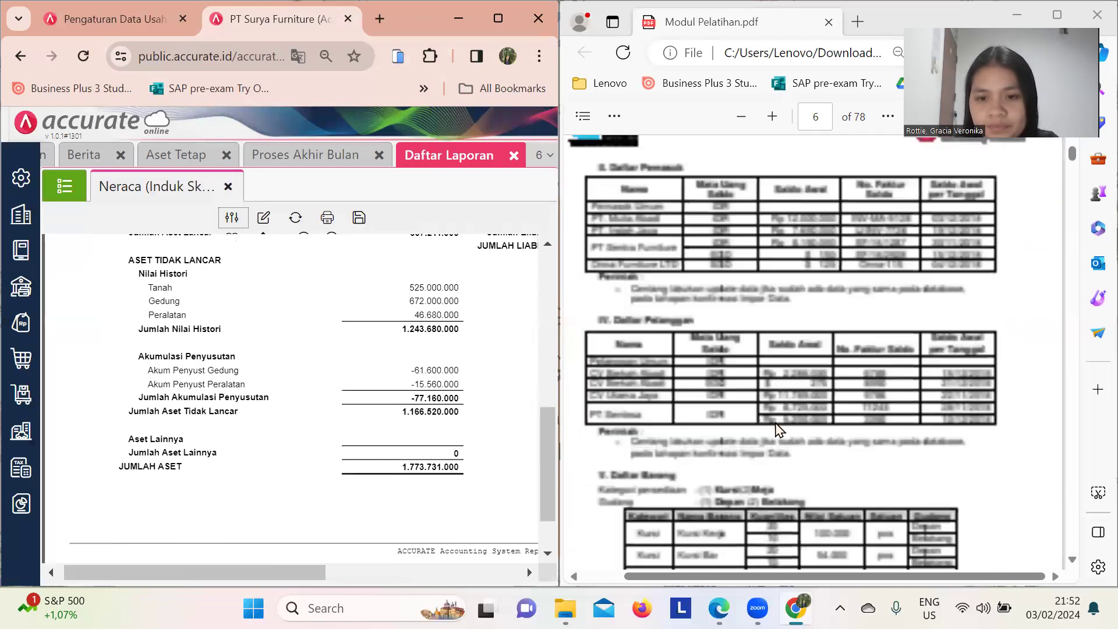
scroll(779, 430, down, 2)
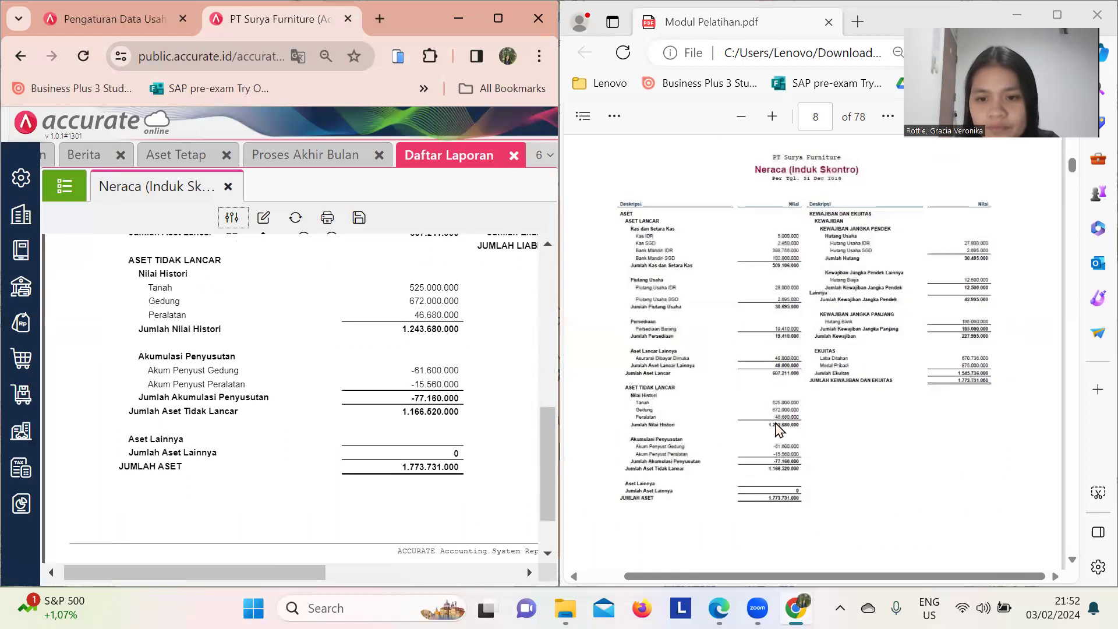
scroll(778, 429, up, 3)
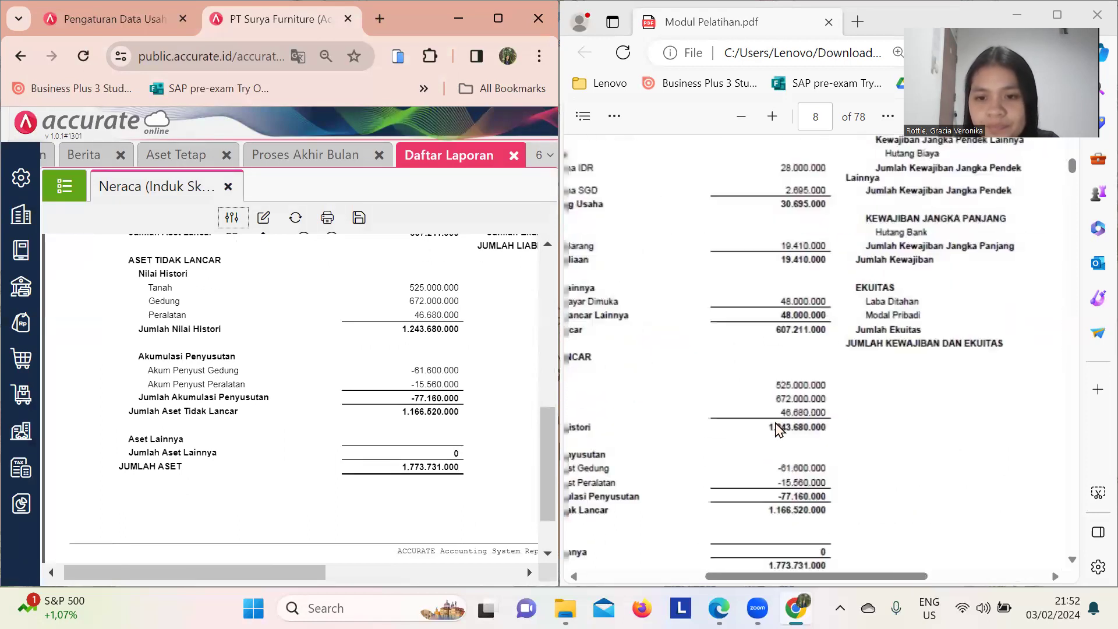
- Check the module's page 8 balance sheet for matching assets, including non-current 1.166.520.000
scroll(779, 430, left, 2)
scroll(779, 429, down, 3)
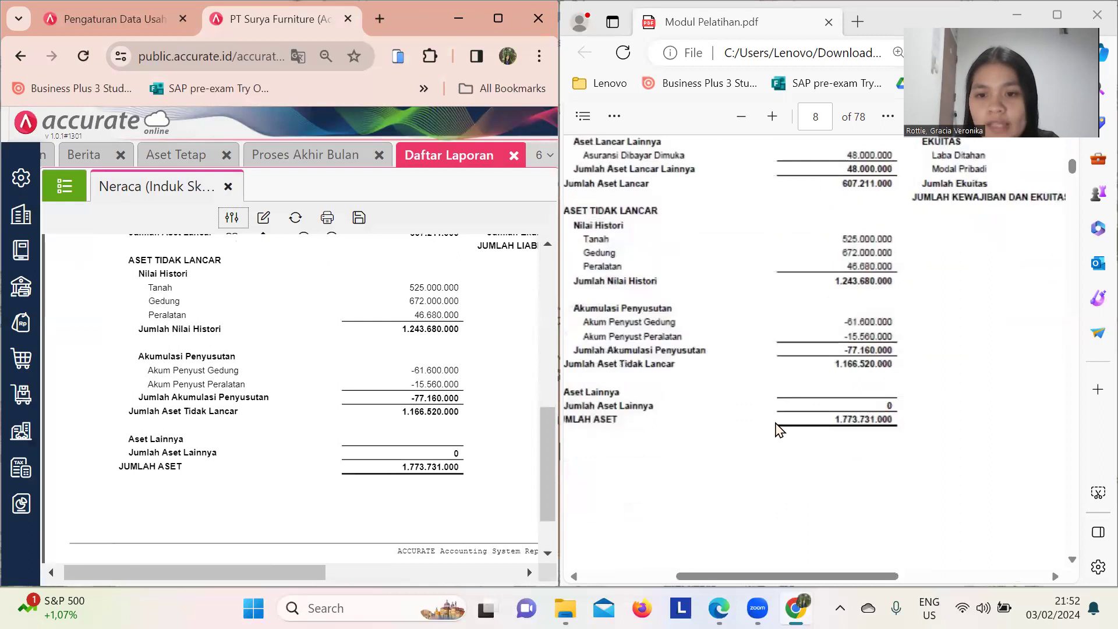
scroll(779, 429, left, 1)
scroll(780, 429, down, 1)
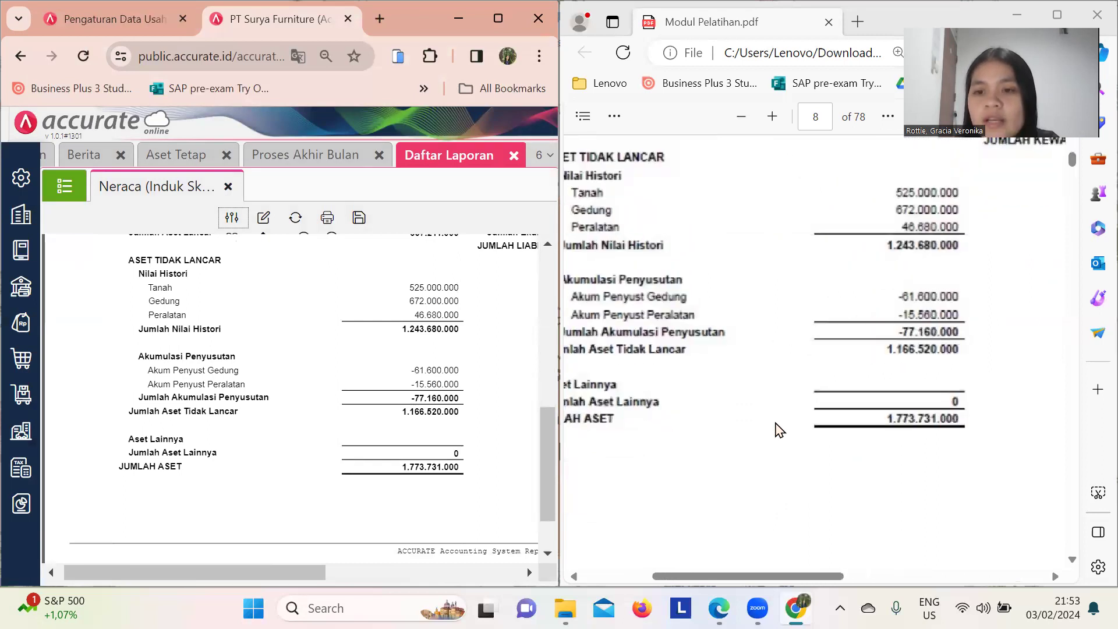
scroll(896, 448, down, 1)
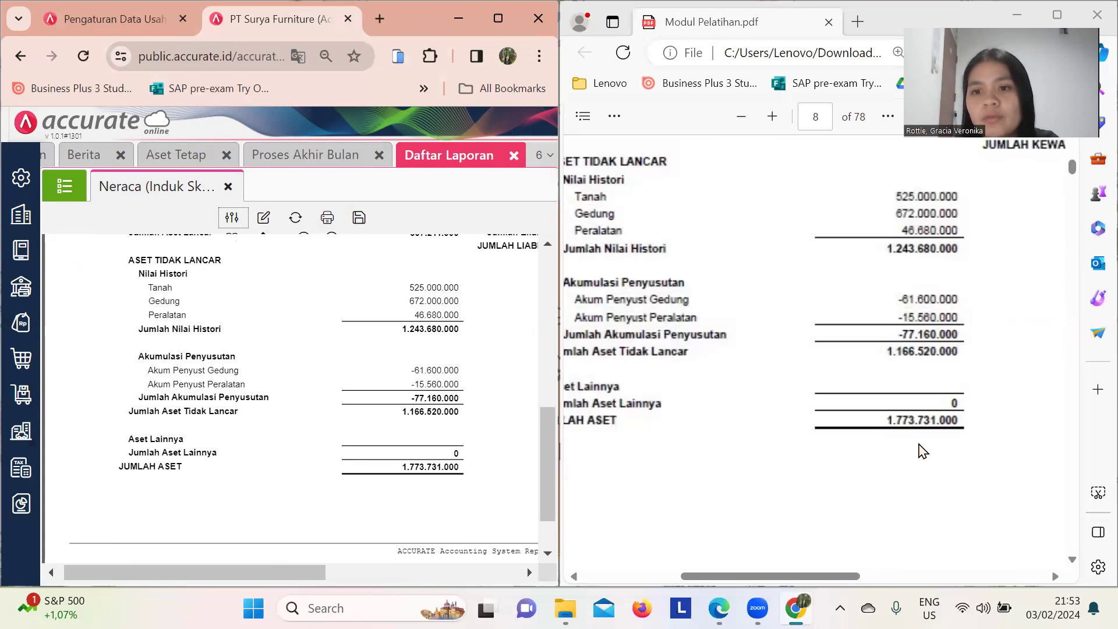
scroll(923, 451, up, 10)
scroll(922, 451, down, 4)
scroll(921, 450, down, 5)
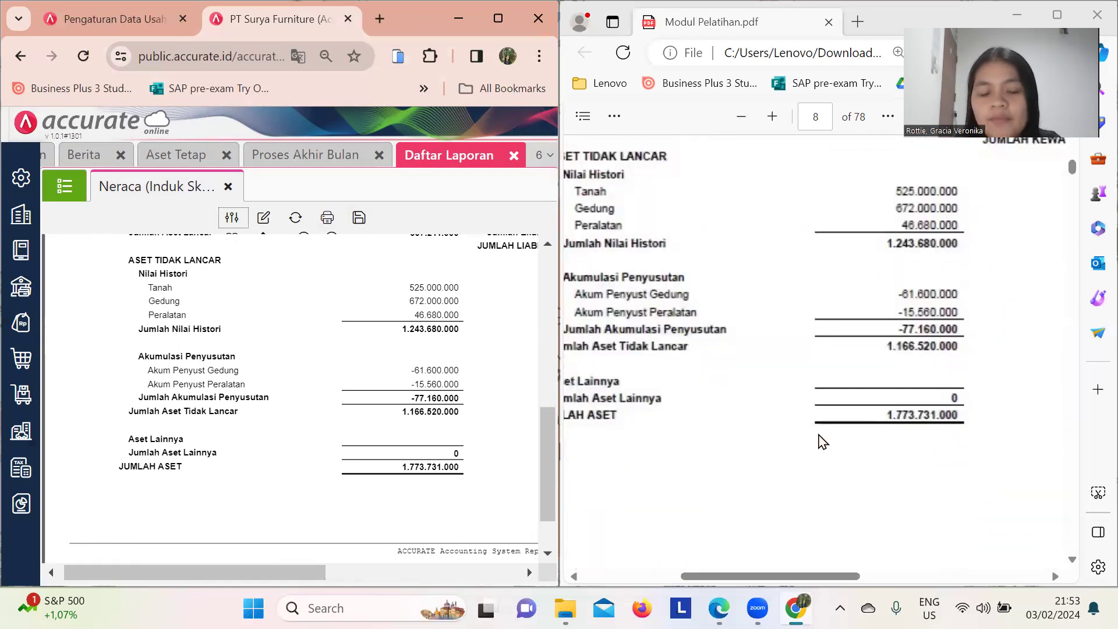
scroll(727, 449, left, 2)
scroll(724, 449, up, 1)
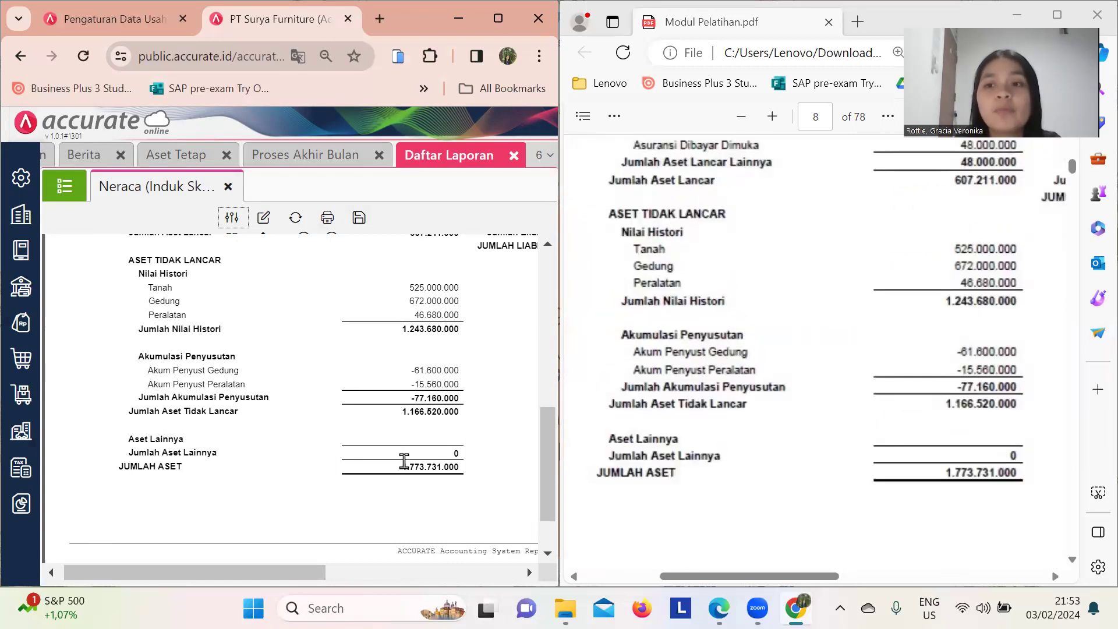
scroll(403, 461, up, 1)
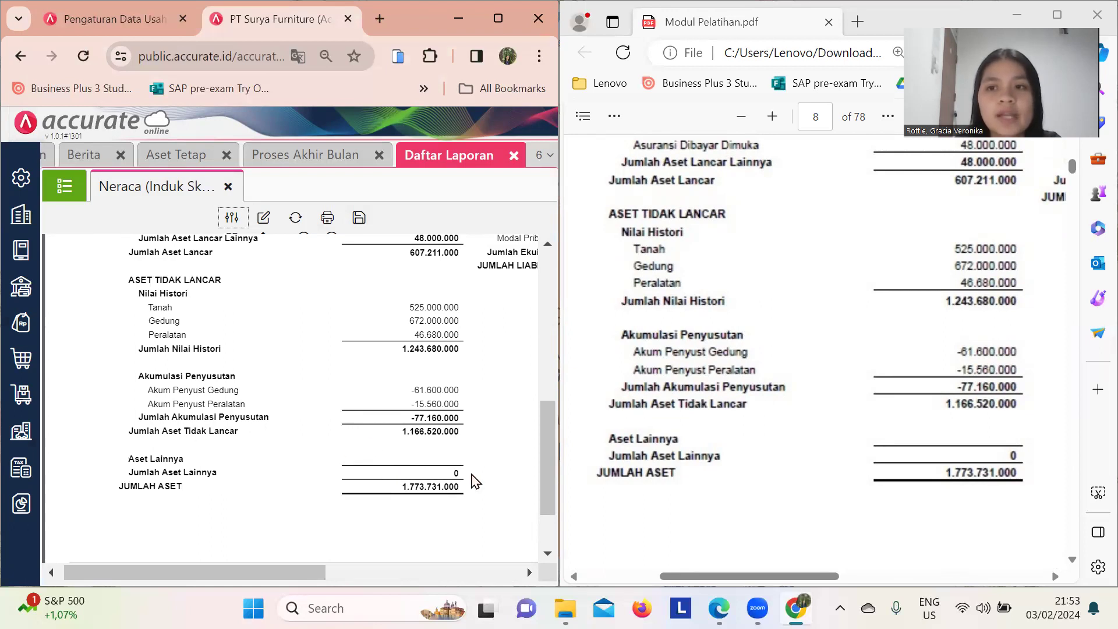
scroll(473, 481, down, 1)
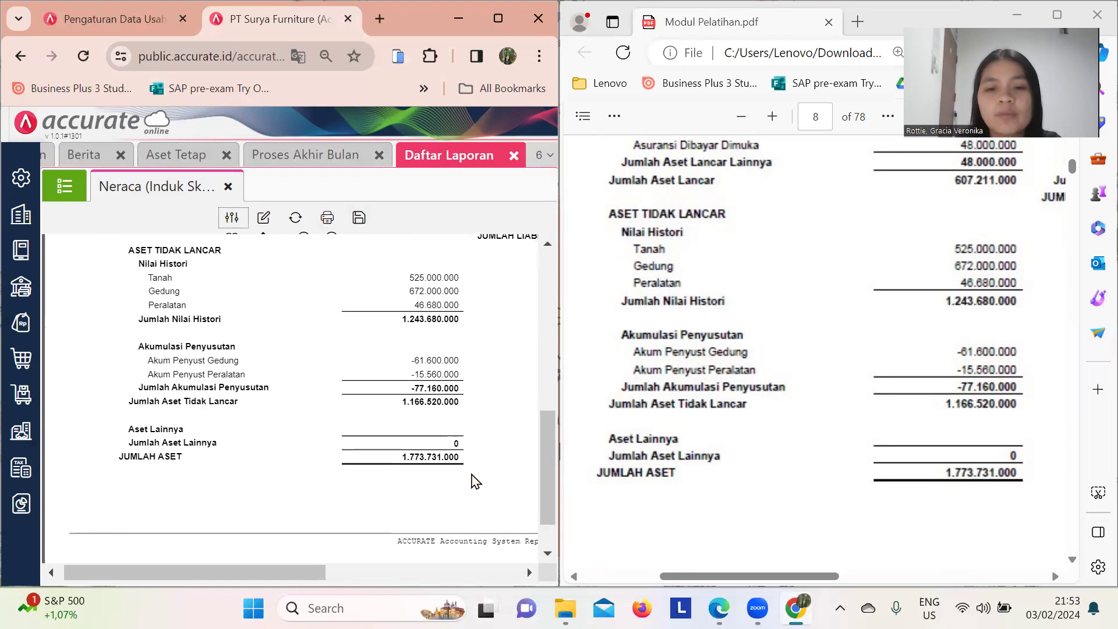